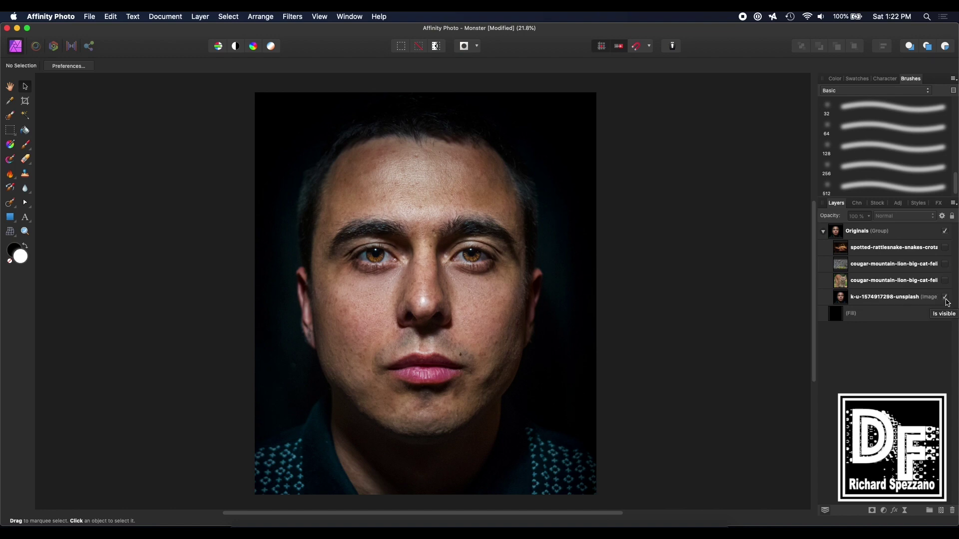
Step: Review the cougar, rocky trail and rattlesnake source images one at a time, and check the stock photo results for fangs
alt+click(945, 281)
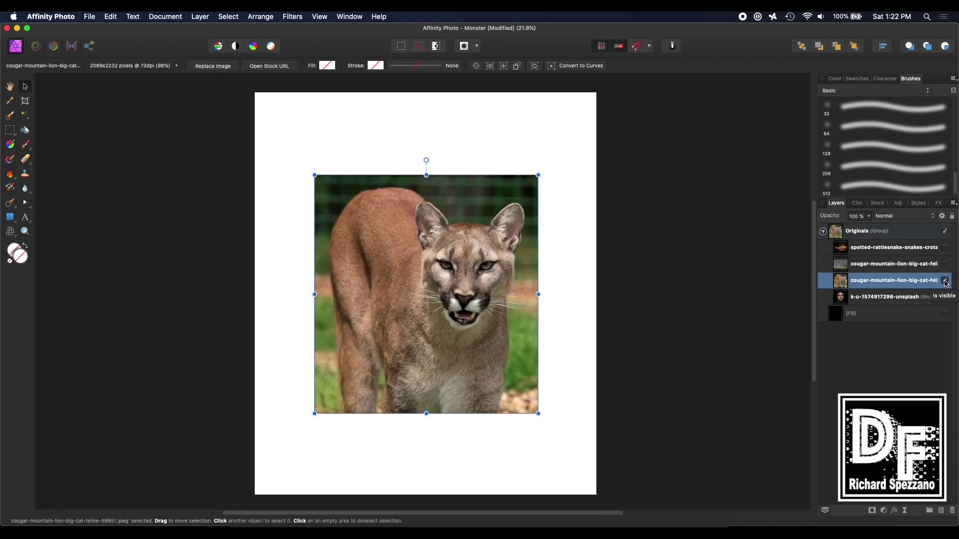
click(945, 281)
click(945, 264)
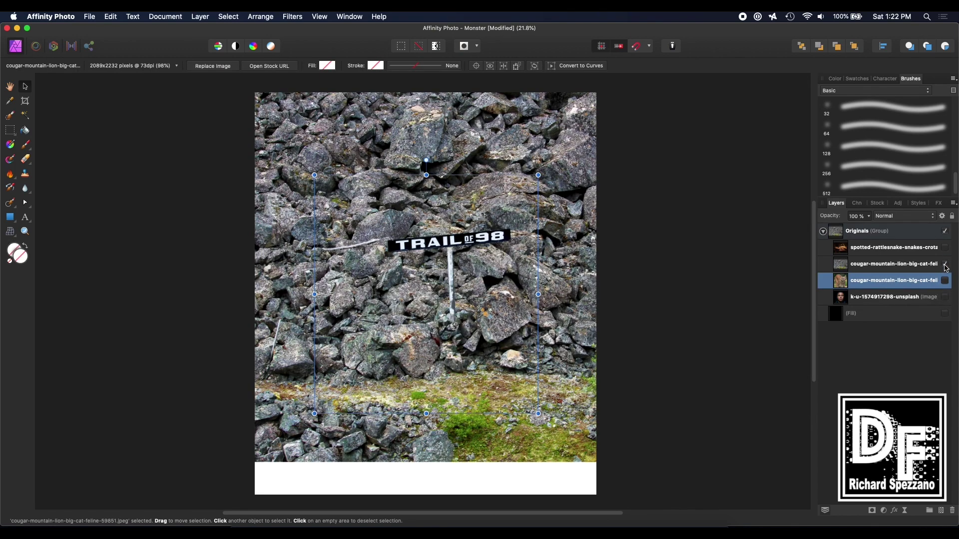
click(946, 264)
click(945, 247)
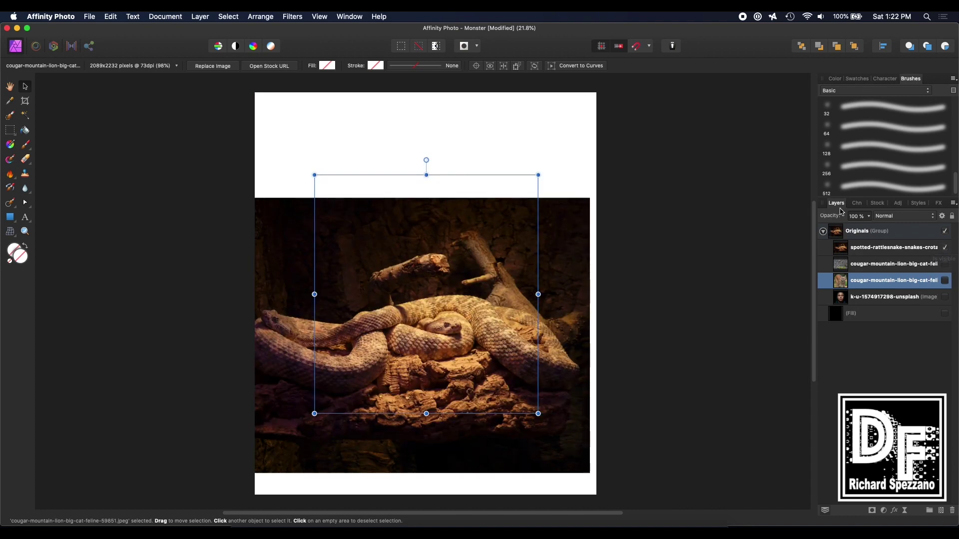
click(875, 204)
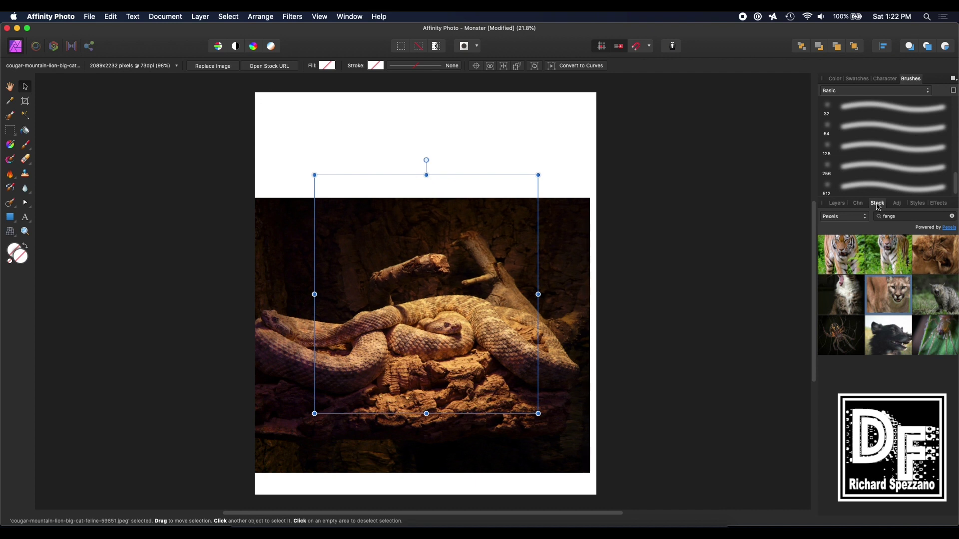
click(837, 205)
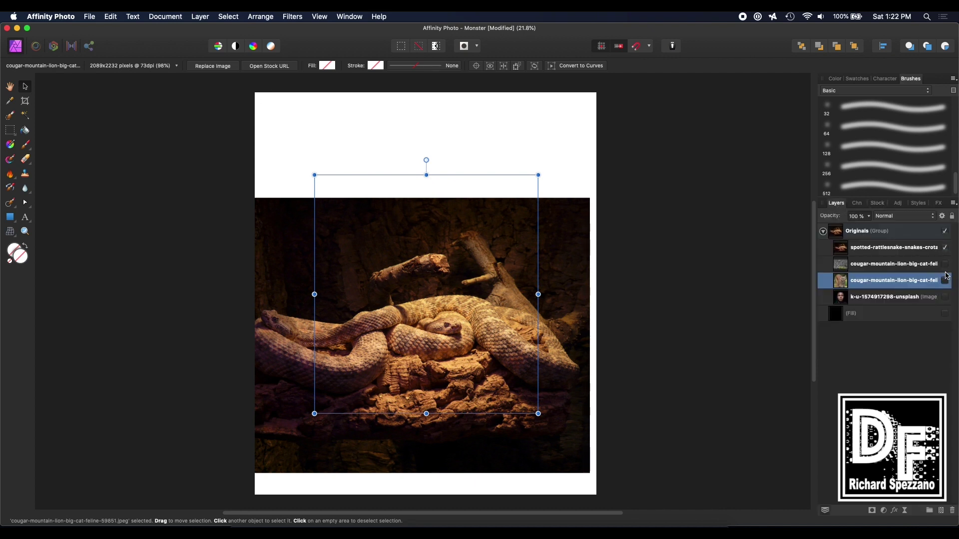
click(945, 248)
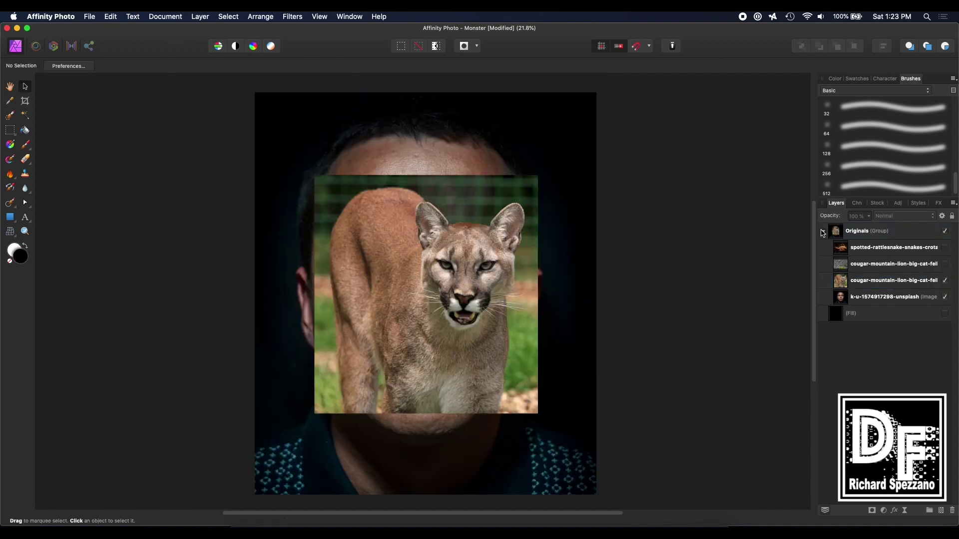
Step: Move the portrait layer out of the Originals group to the top of the layer stack and hide the group
click(822, 232)
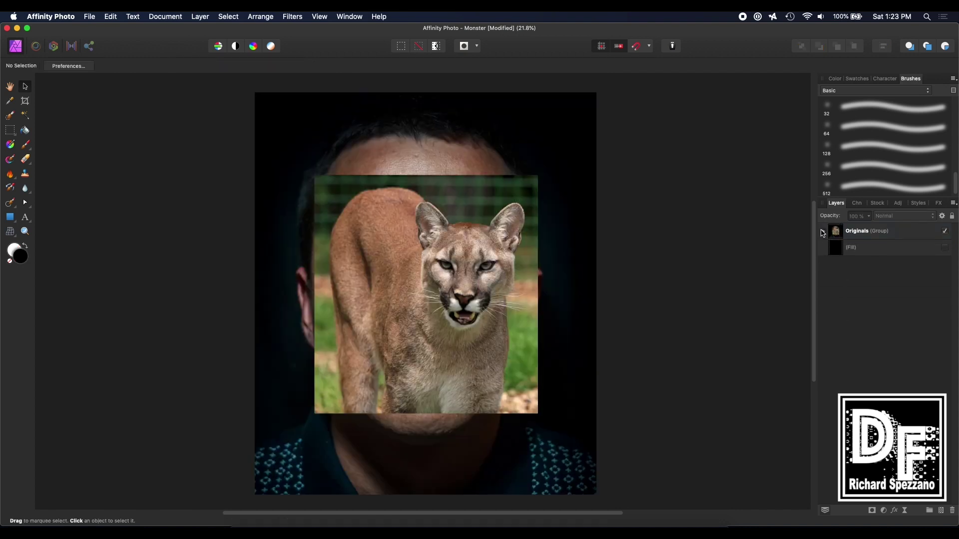
click(823, 232)
drag(843, 298, 833, 227)
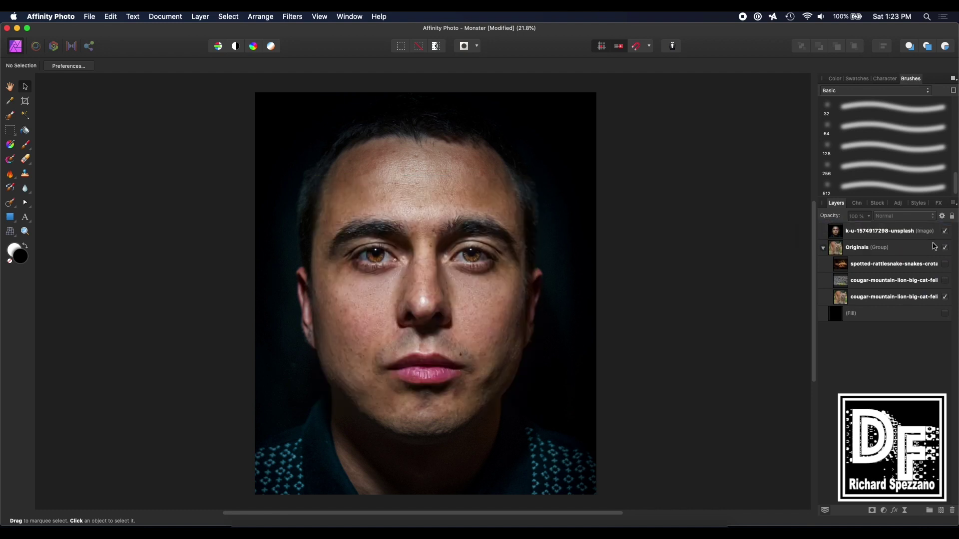
Step: Paint the patterned shirt and collar black on the portrait layer with a soft 544.1 px brush so they blend into the background
click(288, 218)
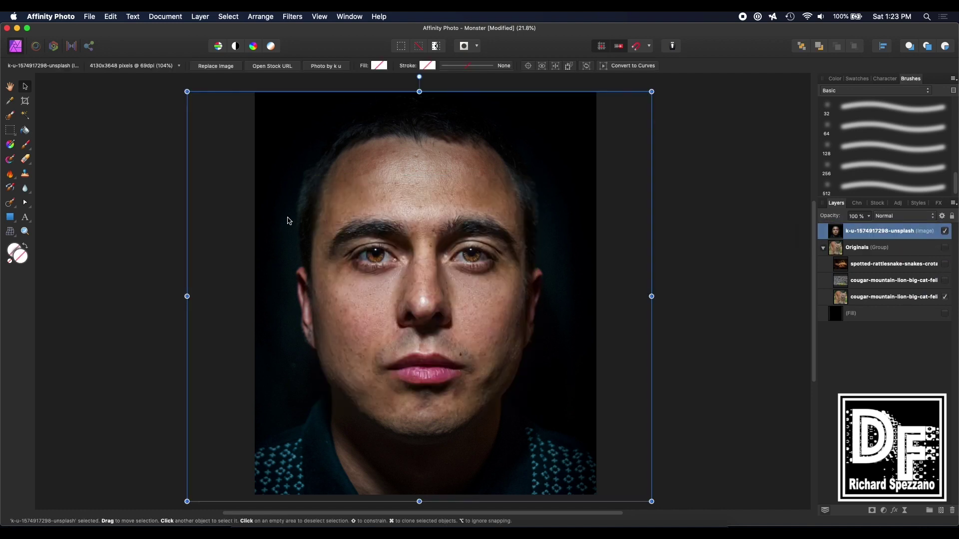
click(25, 145)
mouse_move(290, 439)
mouse_down()
mouse_move(285, 482)
mouse_move(232, 483)
mouse_move(244, 451)
mouse_move(295, 498)
mouse_move(273, 447)
mouse_move(293, 424)
mouse_up()
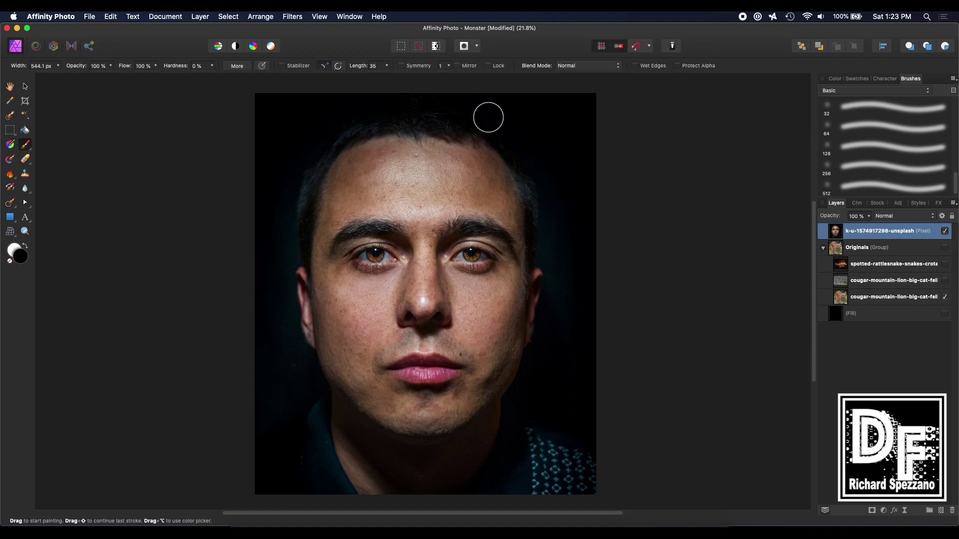
drag(488, 357, 534, 360)
key(ctrl+z)
mouse_move(541, 443)
mouse_down()
mouse_move(541, 479)
mouse_move(590, 491)
mouse_move(544, 495)
mouse_move(564, 480)
mouse_move(568, 442)
mouse_move(593, 496)
mouse_move(598, 474)
mouse_move(537, 421)
mouse_up()
mouse_move(313, 428)
mouse_down()
mouse_move(313, 405)
mouse_move(336, 514)
mouse_move(317, 440)
mouse_move(350, 492)
mouse_up()
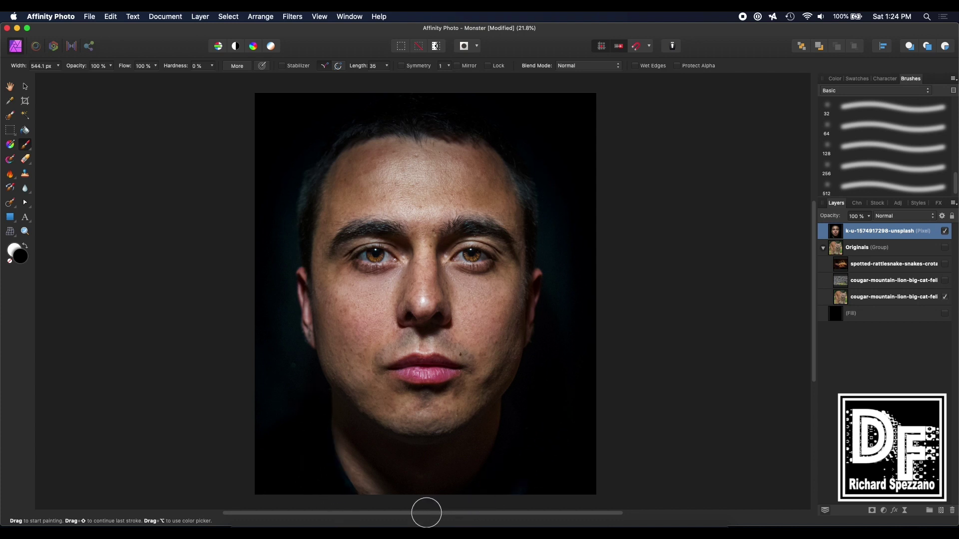
drag(492, 481, 342, 494)
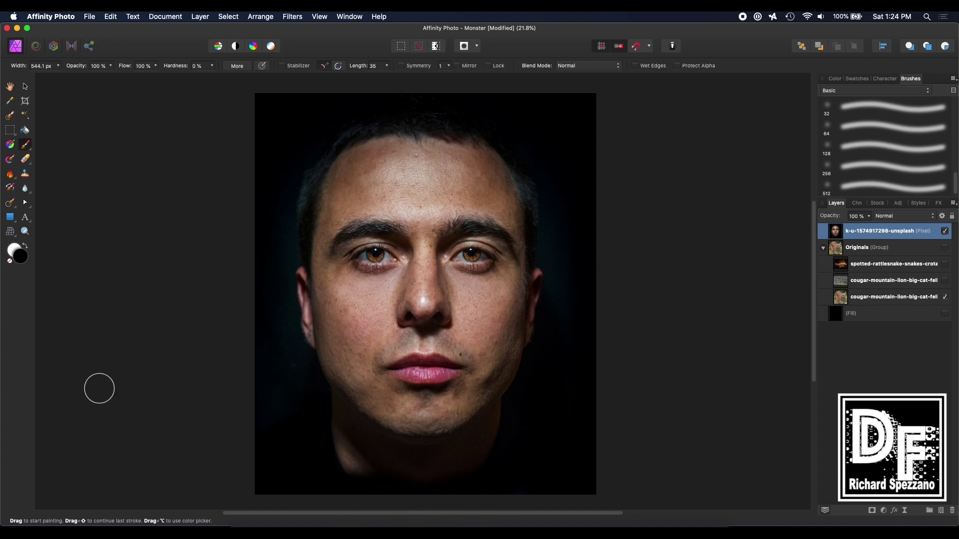
Step: Move the cougar close-up layer out of the Originals group above the portrait and lower its opacity to 59%
click(23, 87)
click(844, 302)
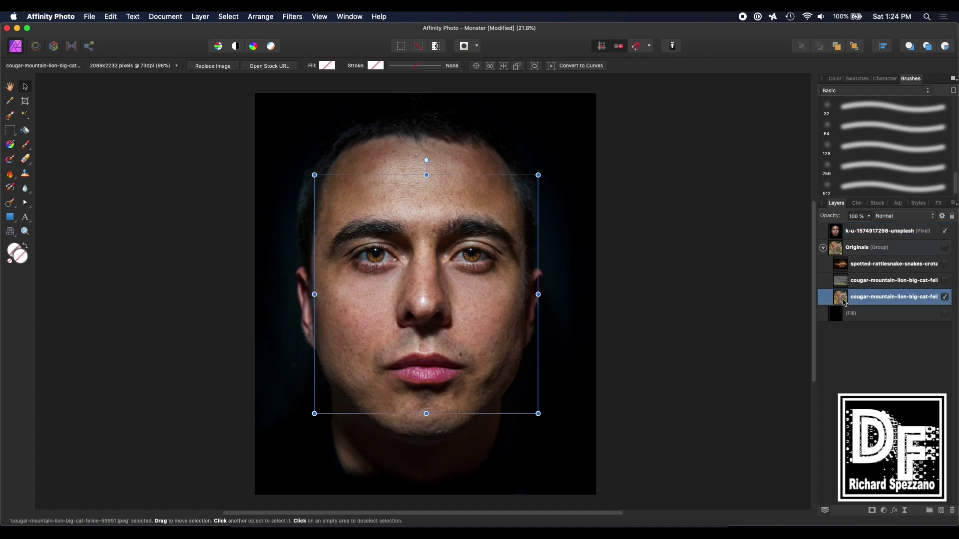
drag(844, 302, 830, 227)
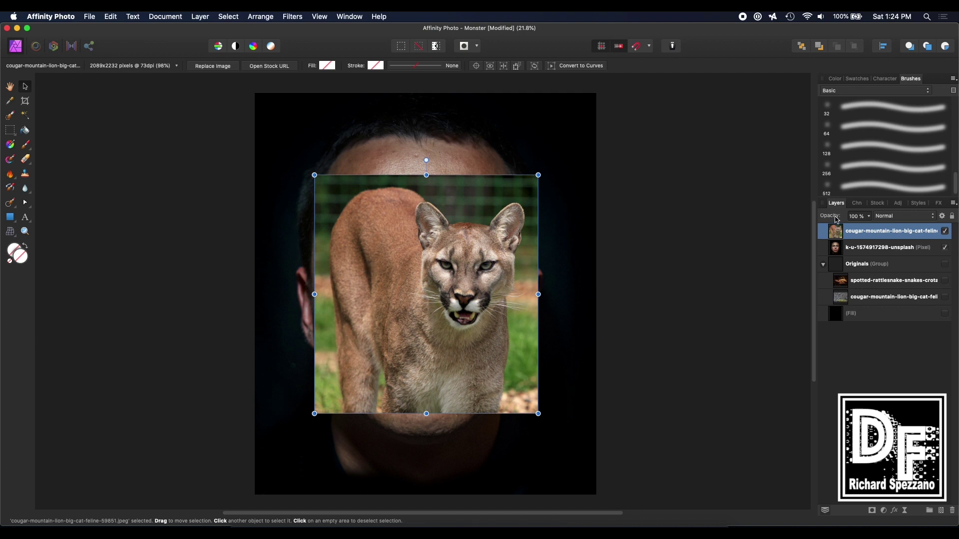
drag(837, 219, 815, 218)
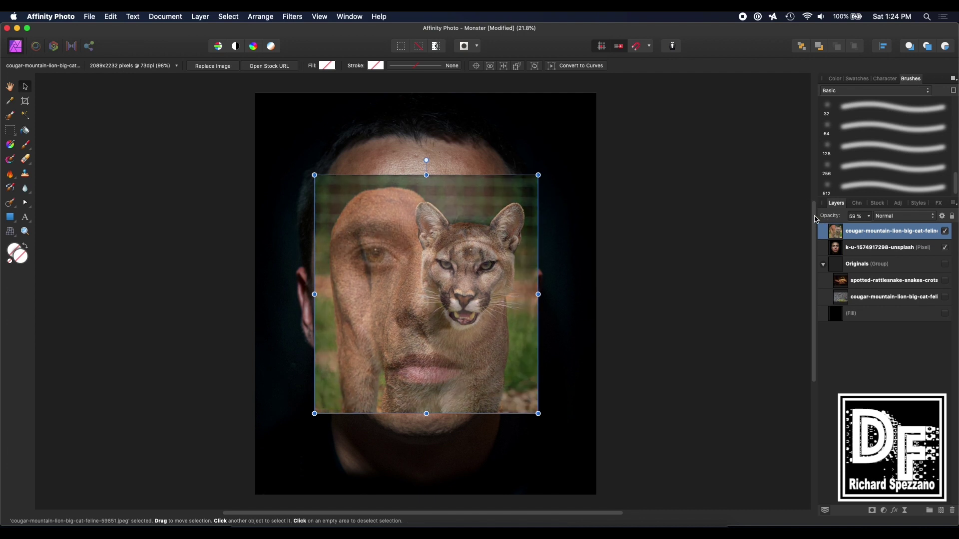
Step: Enlarge the cougar image to about 225% and place its head over the man's face
drag(314, 414, 120, 515)
scroll(392, 269, up, 5)
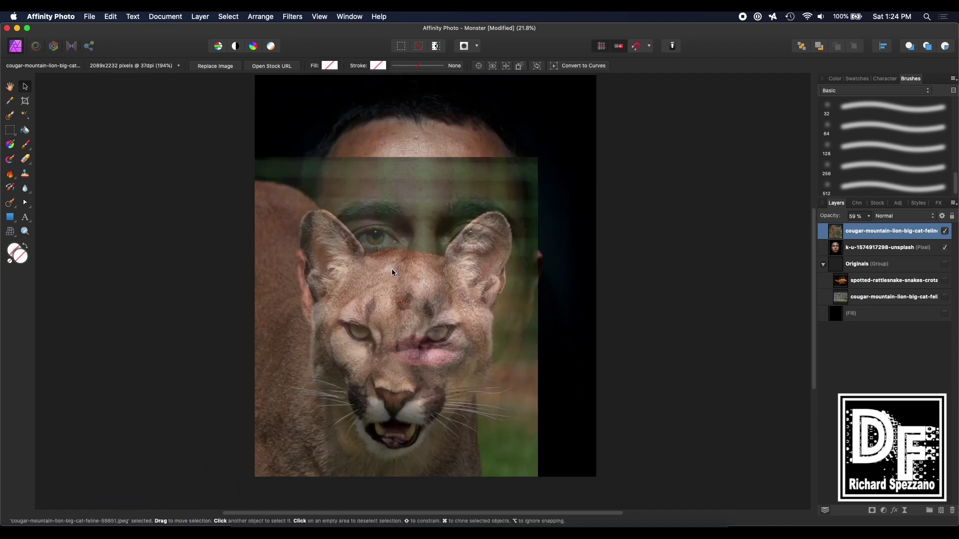
drag(537, 155, 590, 77)
mouse_move(494, 260)
mouse_down()
mouse_move(470, 237)
mouse_move(480, 257)
mouse_up()
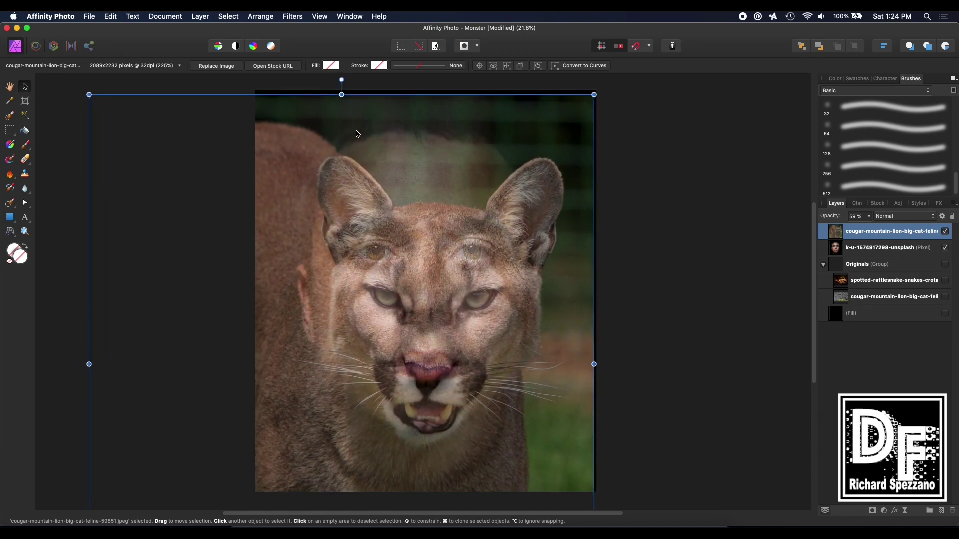
Step: Rotate the cougar image slightly counterclockwise and reposition it so its eyes, nose and mouth line up with the man's
drag(341, 80, 331, 80)
scroll(708, 323, down, 10)
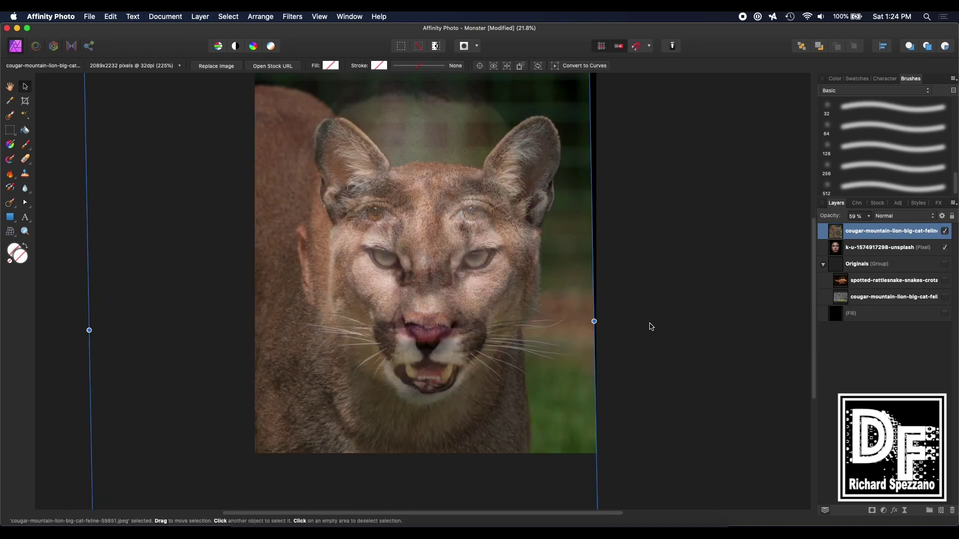
mouse_move(425, 308)
mouse_down()
mouse_move(425, 284)
mouse_move(415, 320)
mouse_up()
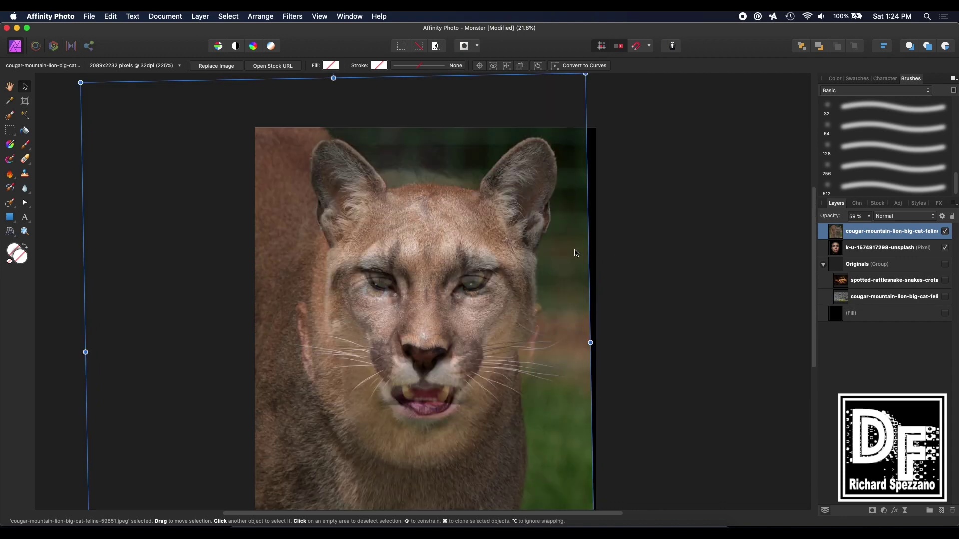
scroll(330, 175, up, 10)
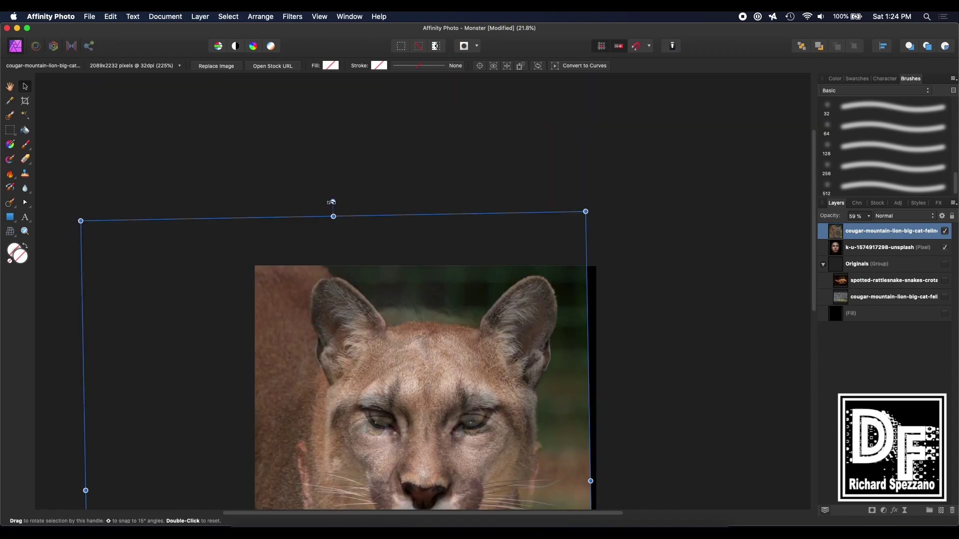
drag(331, 202, 327, 202)
scroll(711, 280, down, 13)
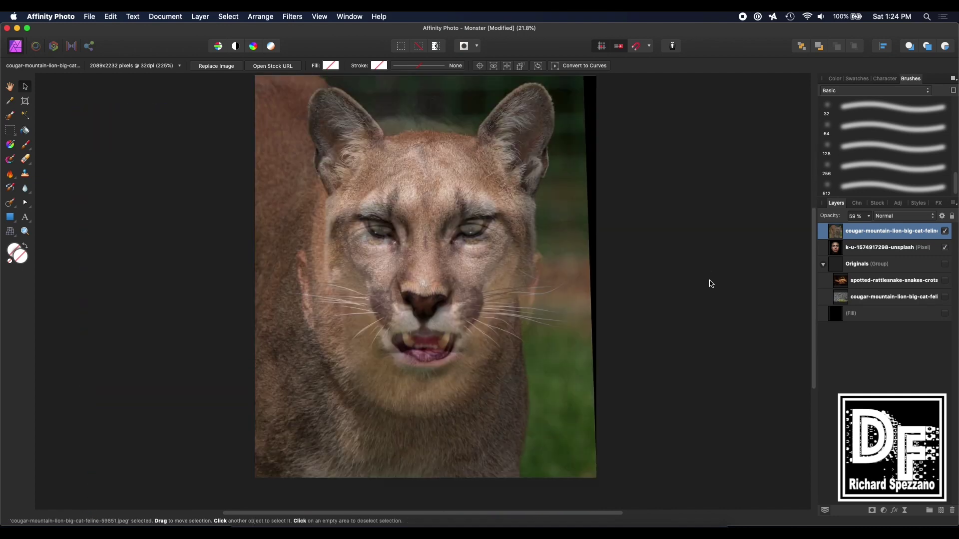
drag(434, 297, 437, 291)
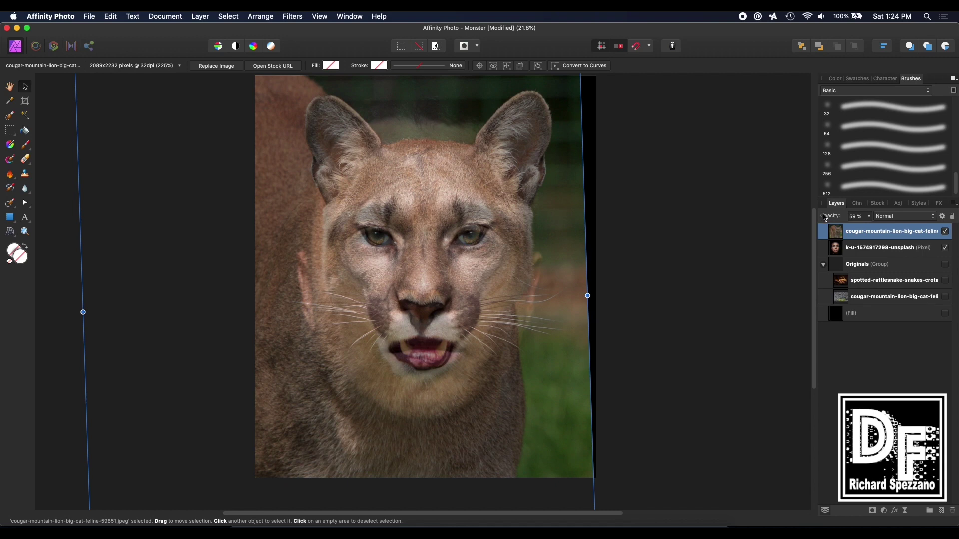
Step: Restore the cougar layer's opacity to 100% and add an inverted mask that hides the whole cougar
drag(833, 216, 885, 215)
key(super+d)
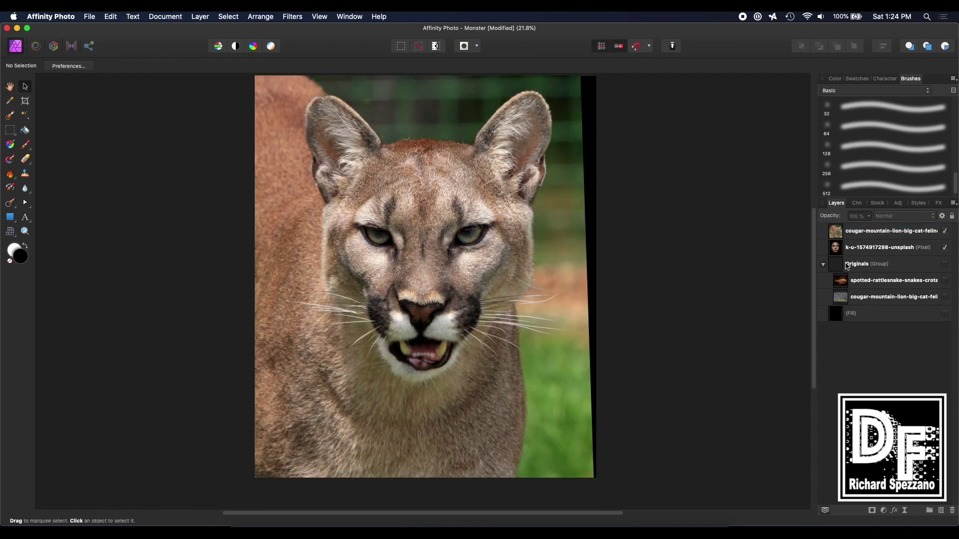
click(839, 235)
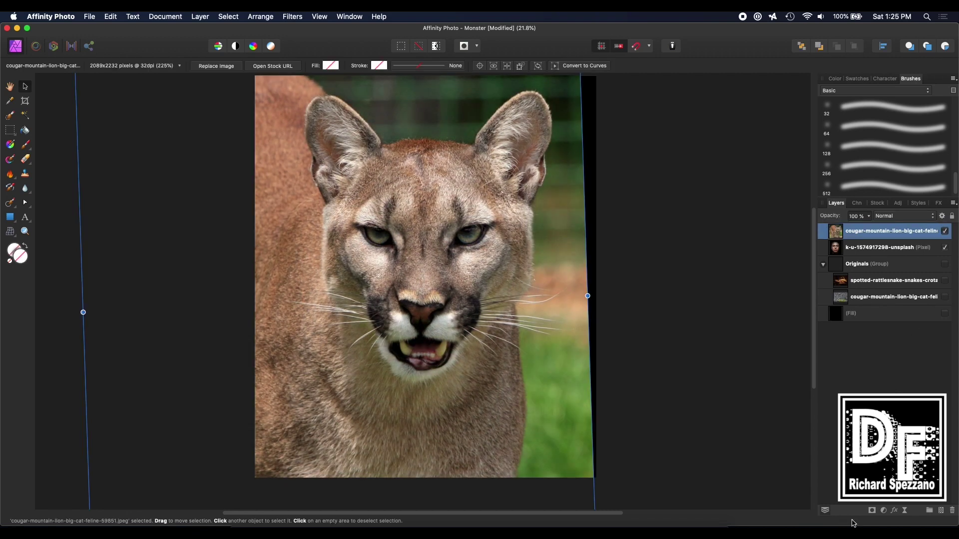
click(873, 512)
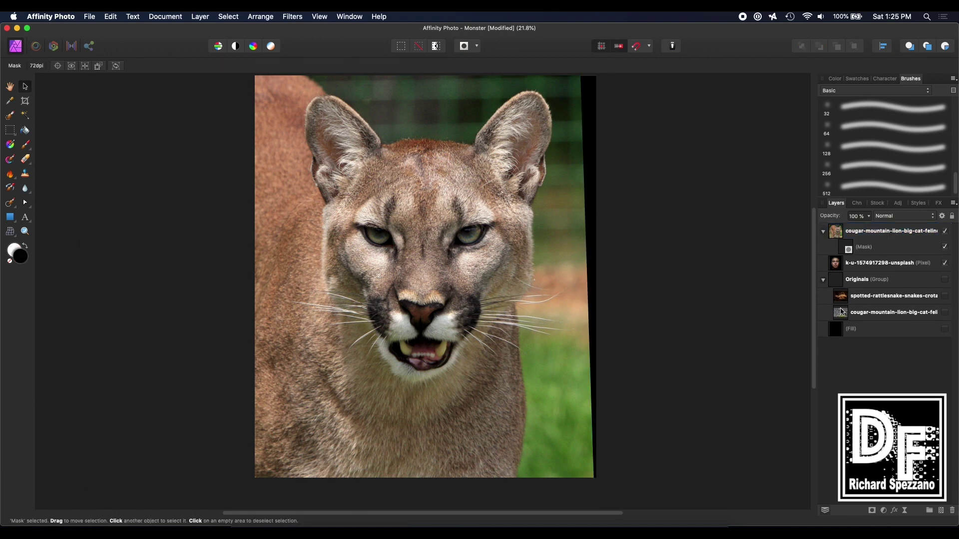
click(846, 249)
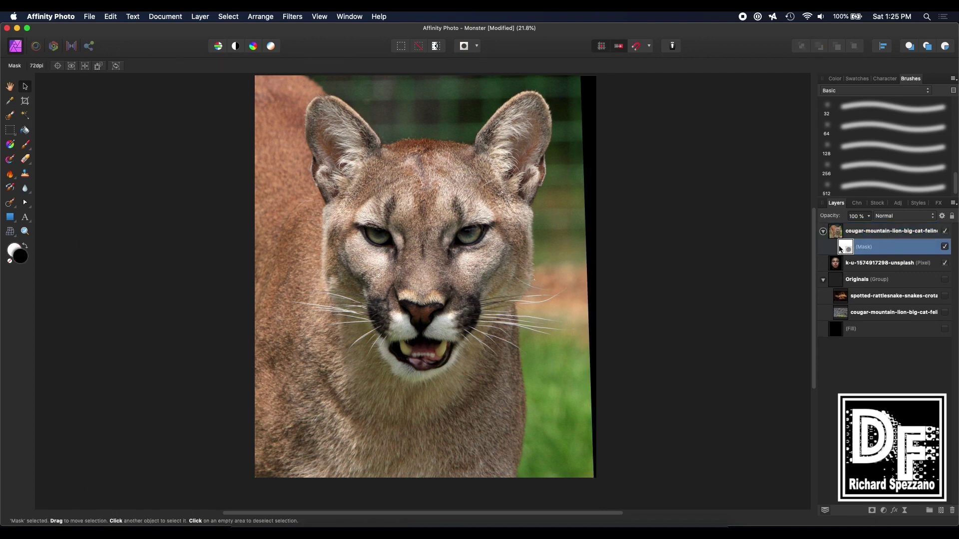
key(super+i)
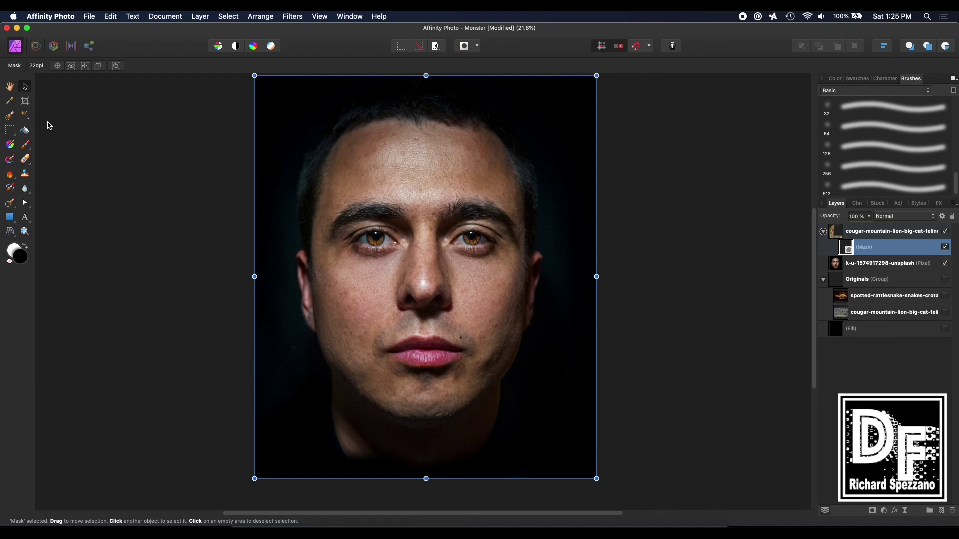
Step: Paint white on the cougar's mask with the soft 544.1 px brush to reveal its nose, muzzle and open mouth
click(26, 146)
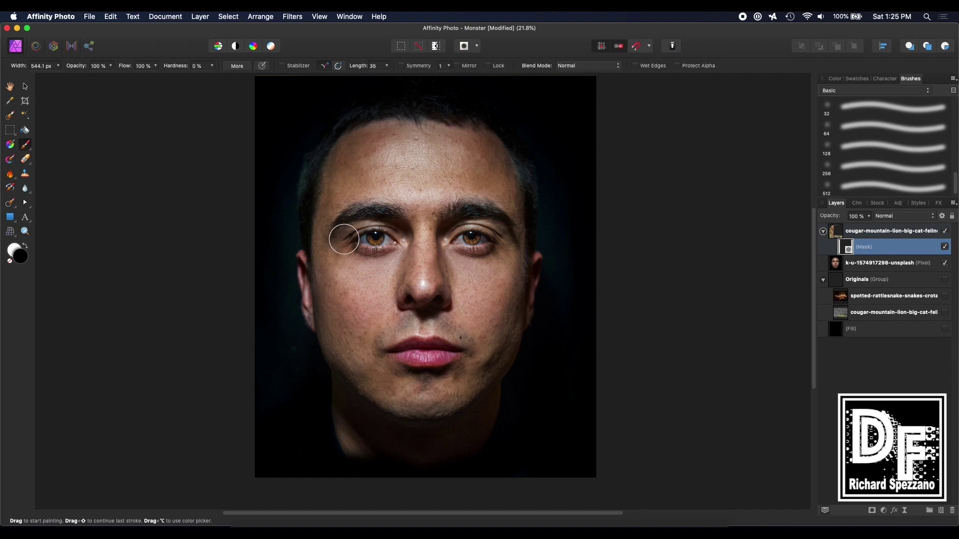
click(17, 253)
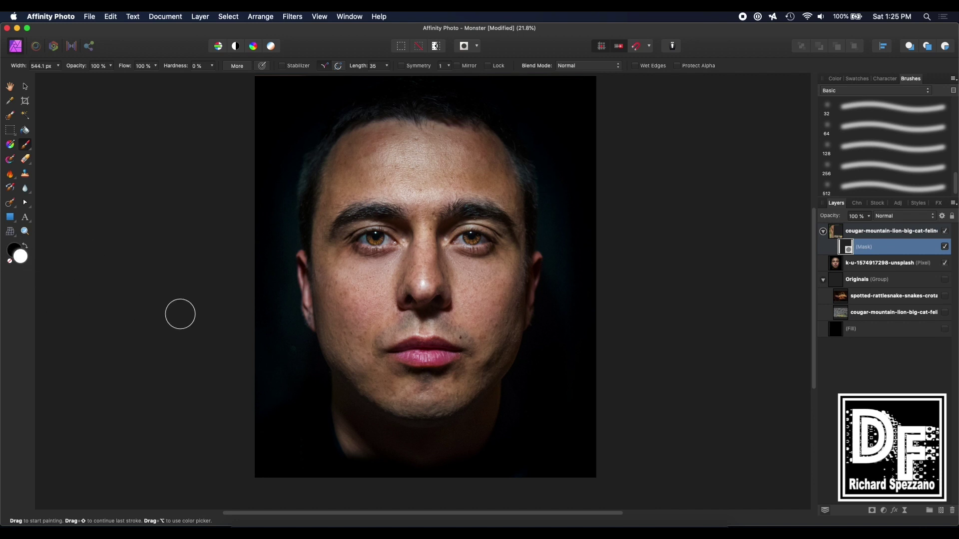
key(x)
mouse_move(437, 310)
mouse_down()
mouse_move(412, 296)
mouse_move(432, 292)
mouse_move(461, 356)
mouse_move(391, 361)
mouse_move(405, 291)
mouse_move(380, 324)
mouse_move(377, 356)
mouse_move(435, 376)
mouse_move(470, 335)
mouse_move(471, 317)
mouse_move(448, 295)
mouse_move(400, 296)
mouse_move(371, 320)
mouse_move(380, 351)
mouse_move(403, 365)
mouse_move(450, 364)
mouse_move(484, 307)
mouse_up()
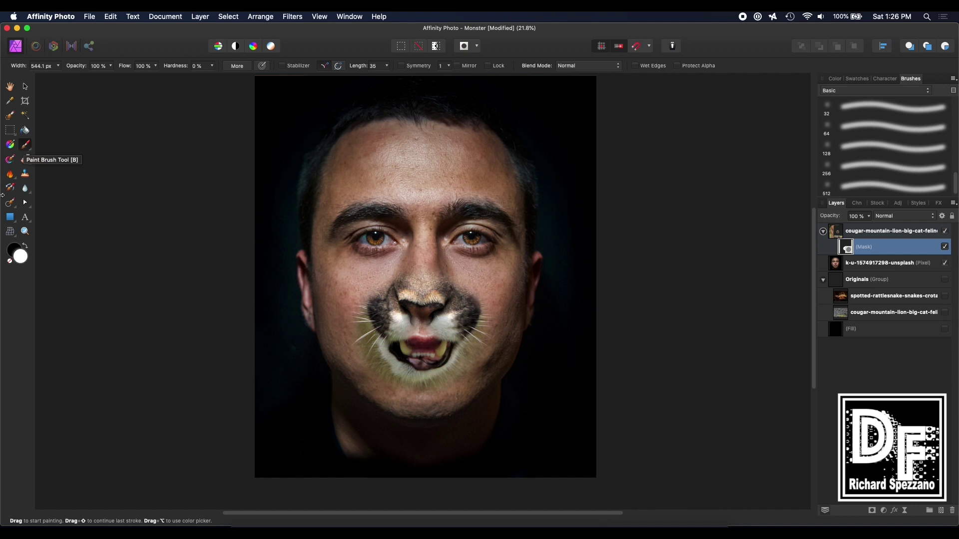
Step: Paint black on the cougar's mask with a 284 px brush to remove the whiskers and excess fur around the muzzle
key(x)
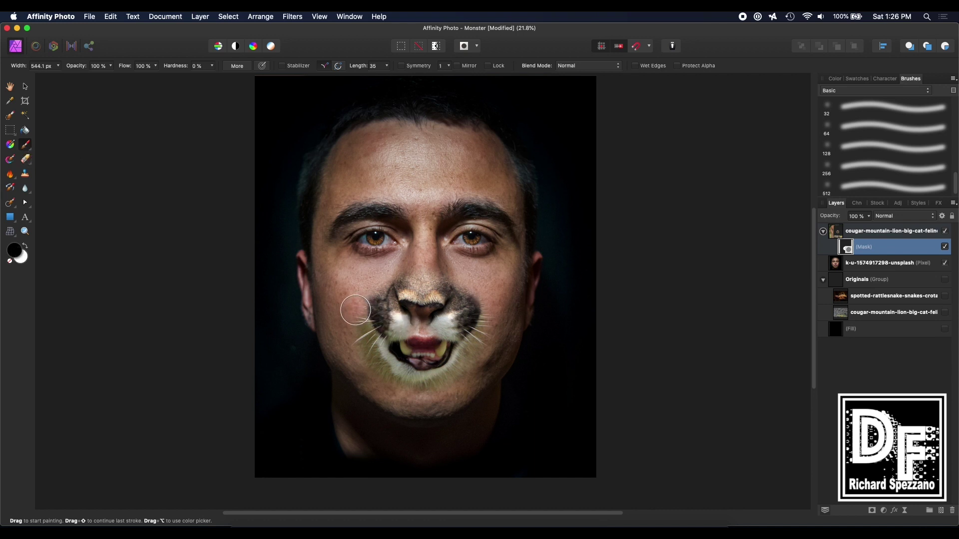
key(bracketleft)
key(bracketleft)
key(bracketleft)
key(bracketleft)
key(bracketleft)
key(bracketleft)
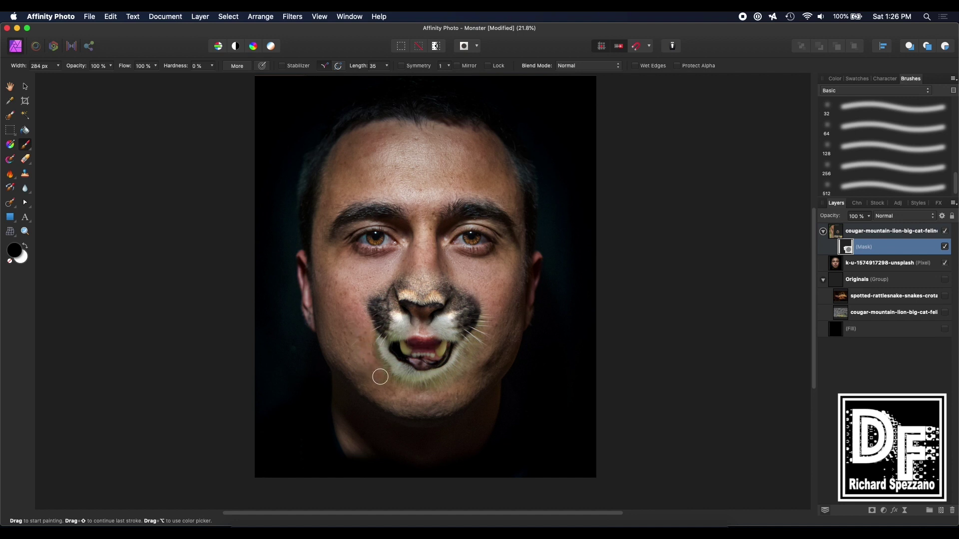
mouse_move(483, 331)
mouse_down()
mouse_move(468, 350)
mouse_move(480, 336)
mouse_move(446, 388)
mouse_move(466, 379)
mouse_move(413, 392)
mouse_up()
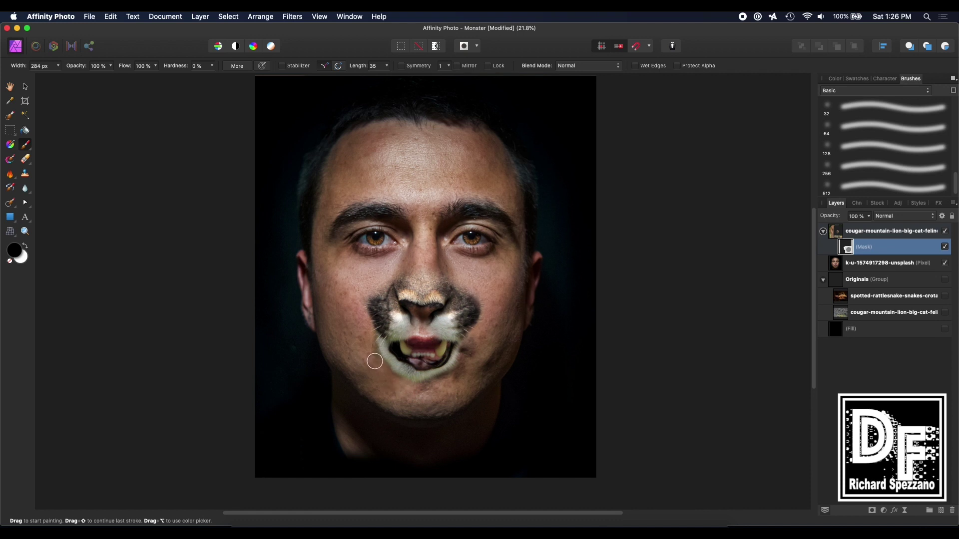
drag(370, 329, 365, 293)
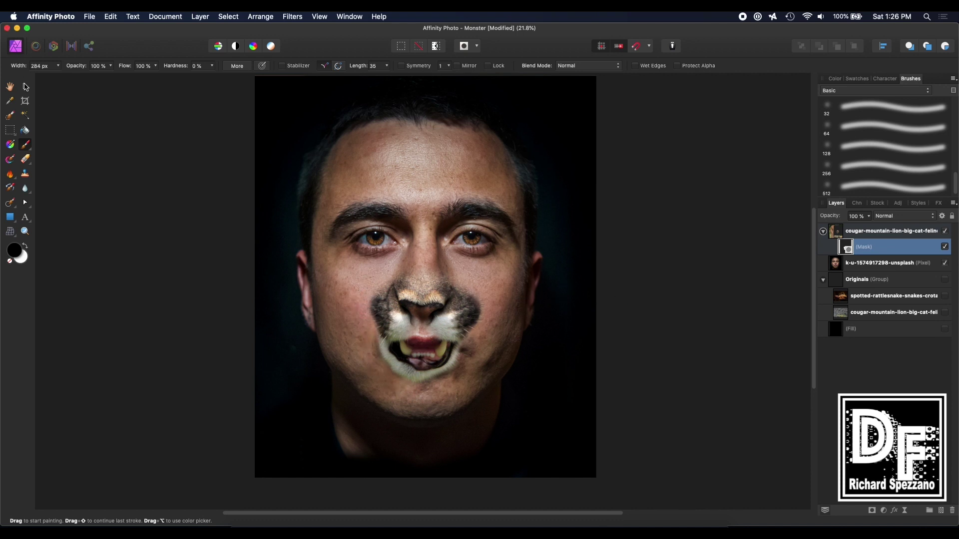
click(26, 87)
click(719, 159)
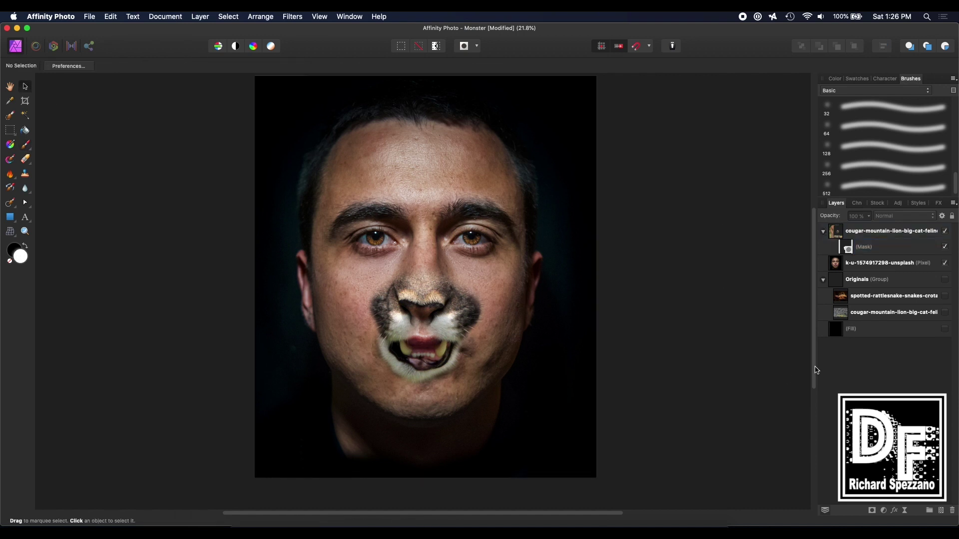
Step: Rename the masked cougar layer as Couger and the man's portrait layer as Man
click(823, 233)
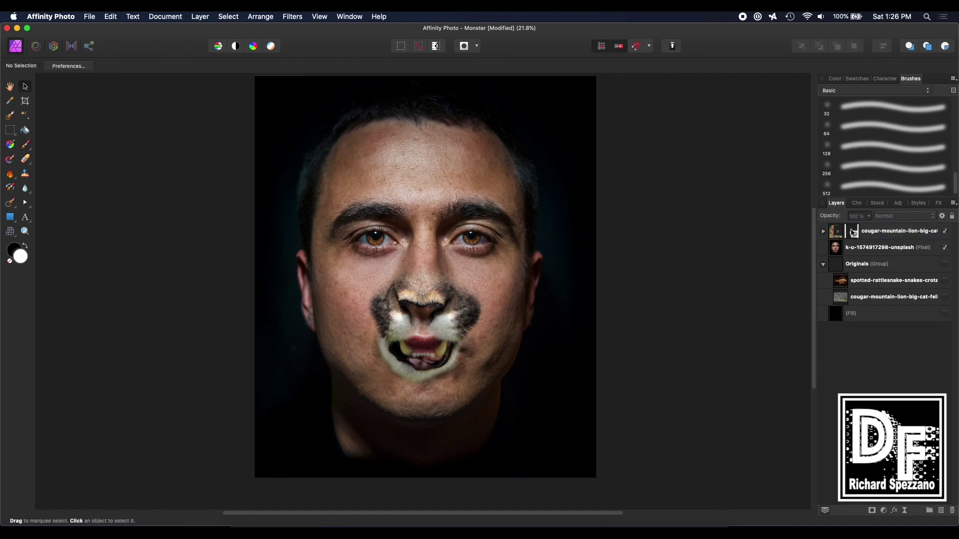
double_click(877, 233)
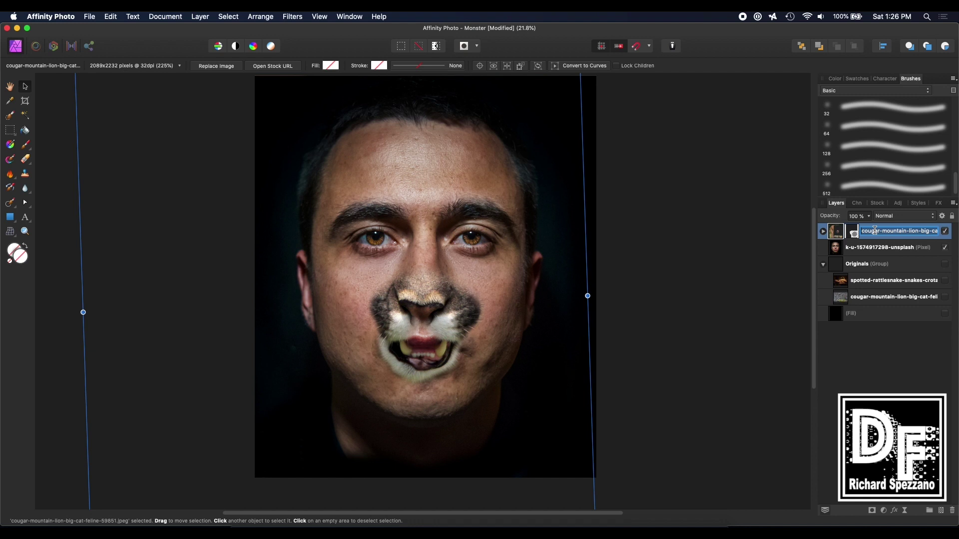
text(Couger)
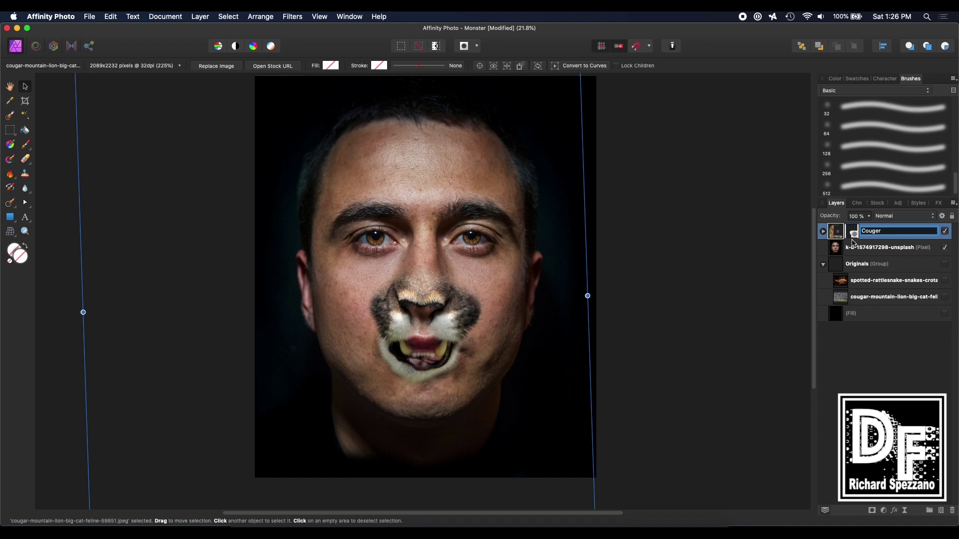
click(855, 247)
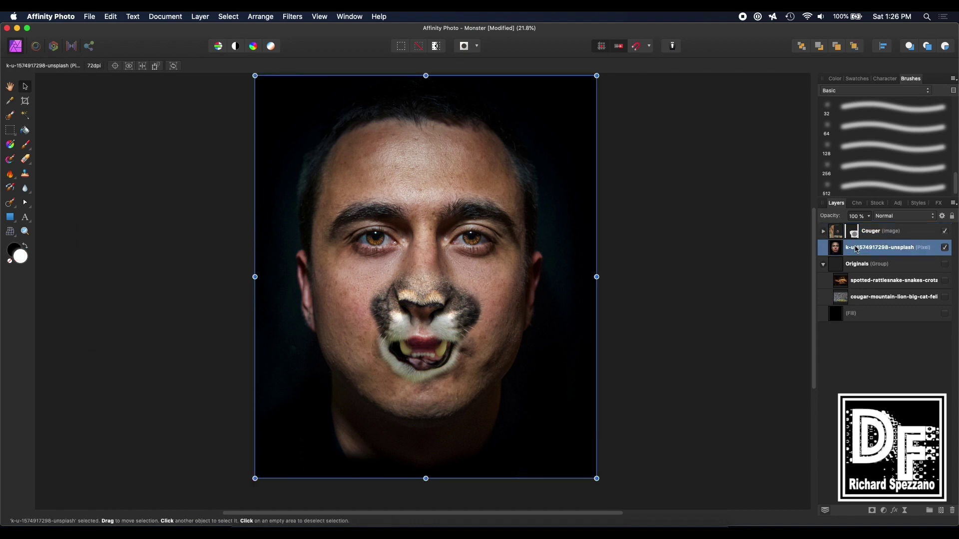
double_click(859, 248)
text(Man)
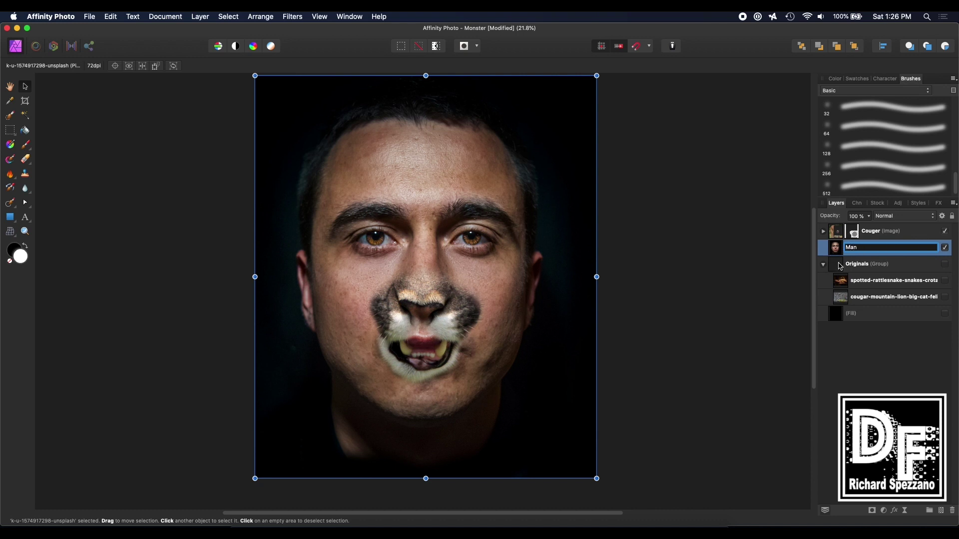
click(849, 379)
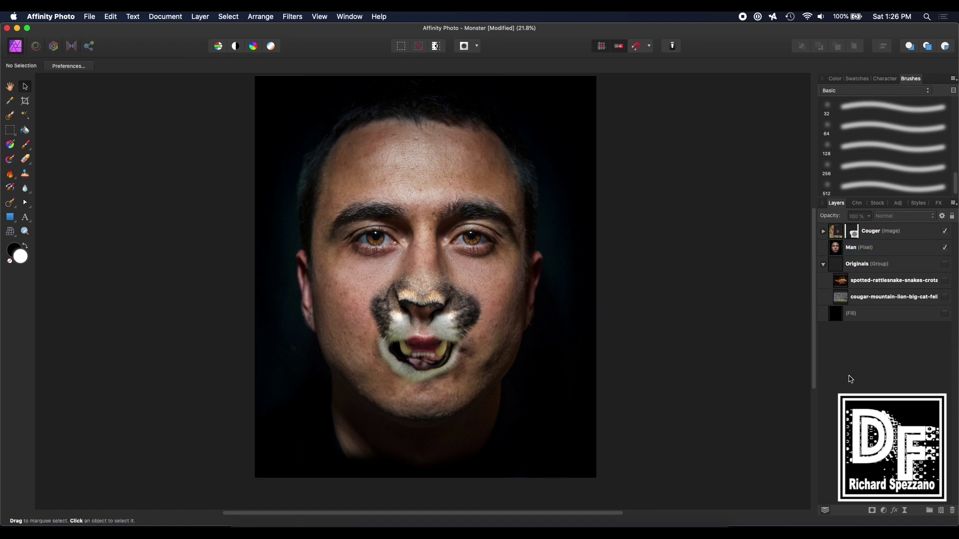
Step: Move the rattlesnake layer out of the Originals group to the top of the stack, show it, and hide the Couger and Man layers
click(919, 282)
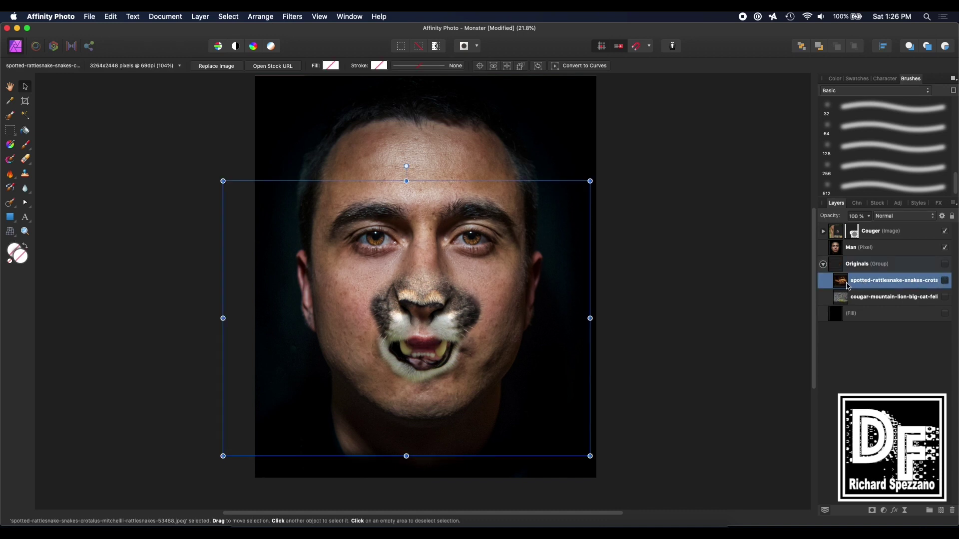
drag(848, 286, 832, 226)
drag(849, 280, 828, 228)
click(945, 231)
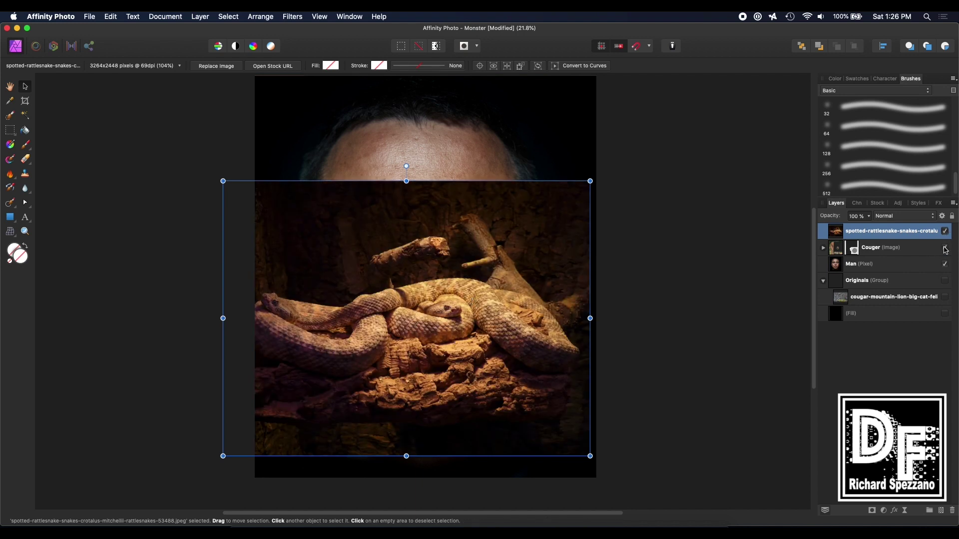
click(946, 264)
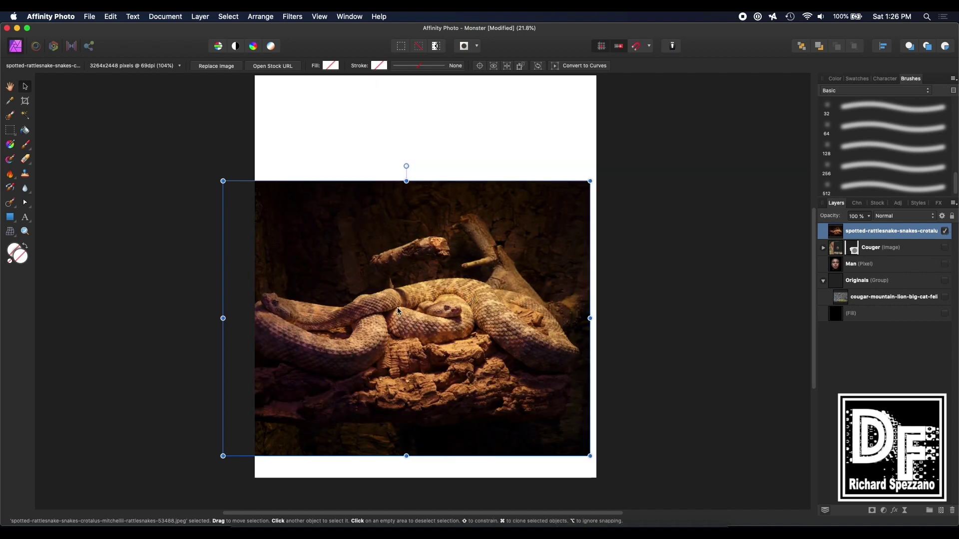
Step: Scale the rattlesnake image down to about 82% and position it within the upper part of the canvas
drag(398, 311, 527, 151)
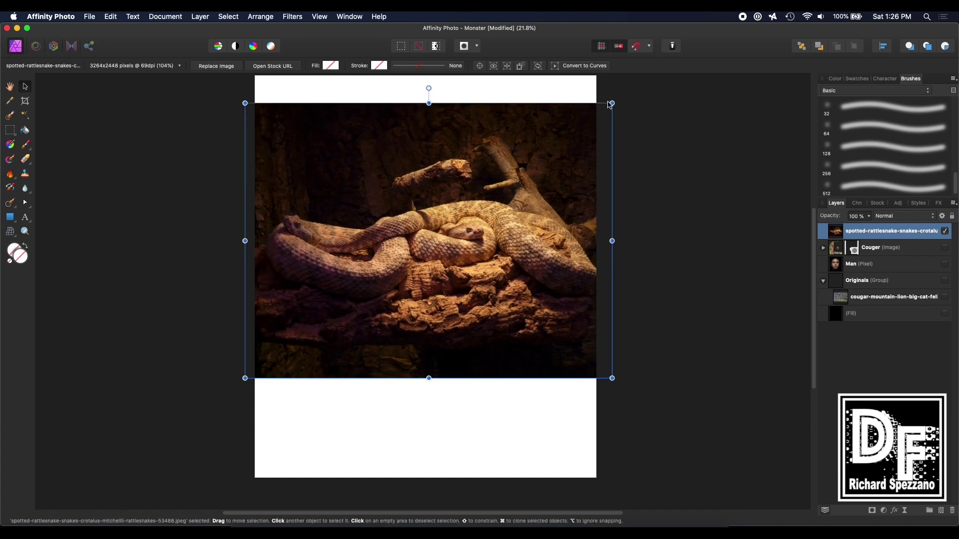
drag(610, 105, 535, 160)
drag(391, 243, 420, 208)
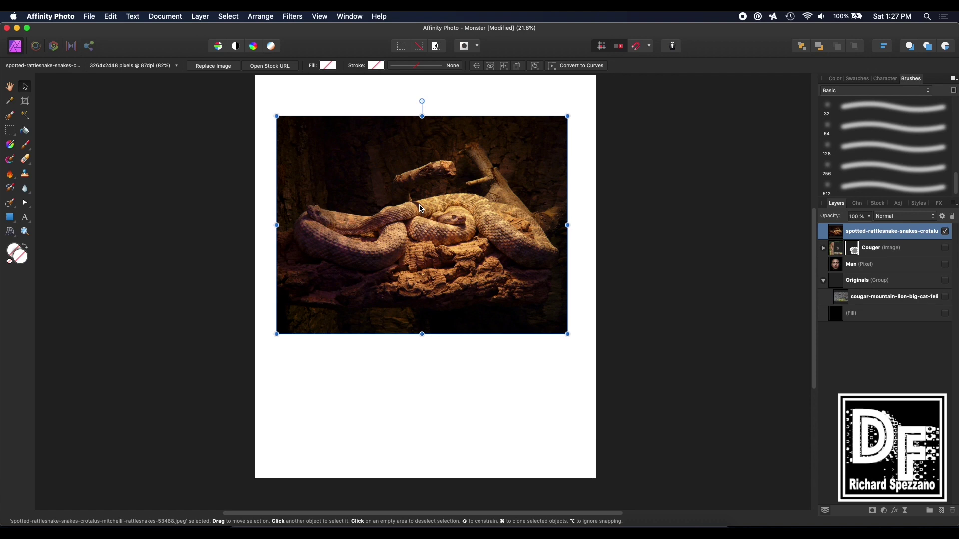
Step: Add a mask to the rattlesnake layer and paint black with the 284 px brush along the underside of the left coil
scroll(420, 208, up, 5)
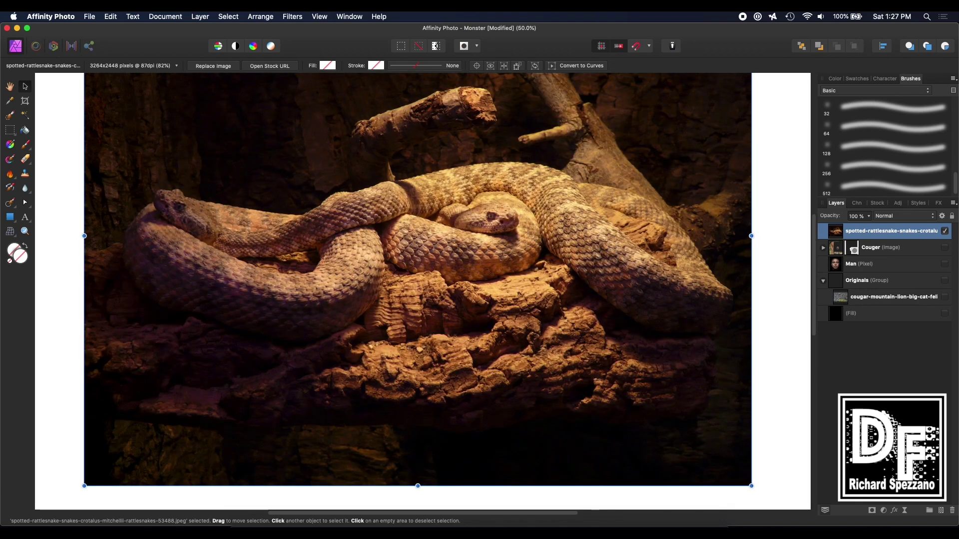
click(872, 510)
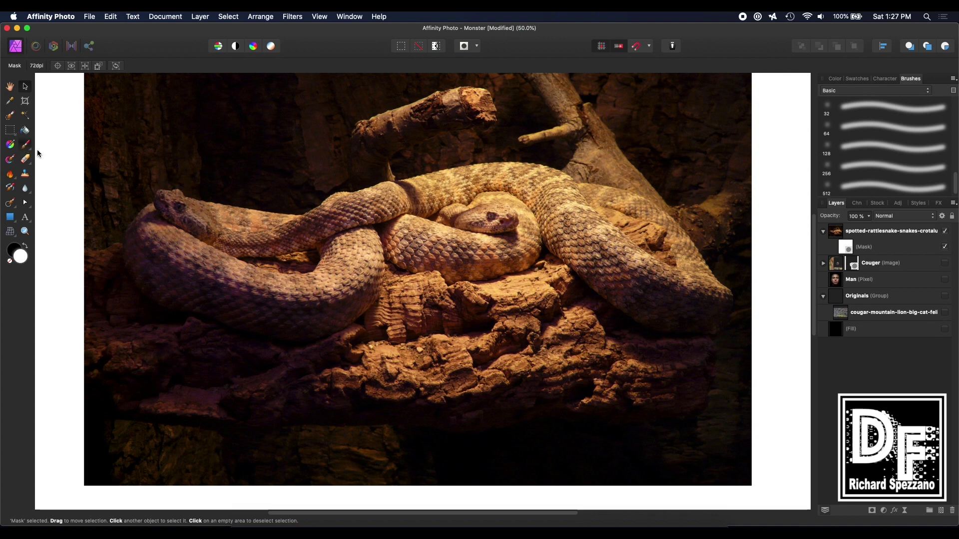
key(b)
key(x)
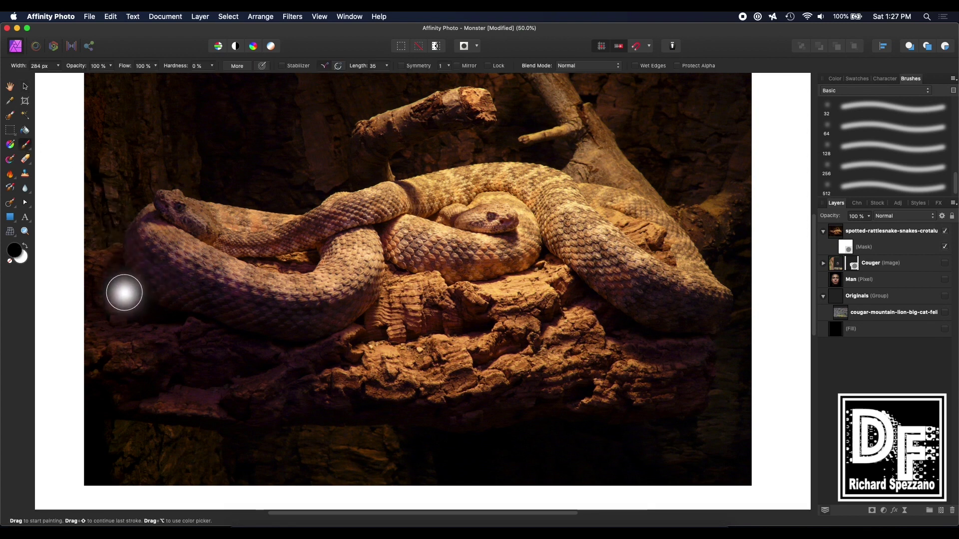
mouse_move(82, 235)
mouse_down()
mouse_move(147, 320)
mouse_move(167, 325)
mouse_move(135, 295)
mouse_move(194, 335)
mouse_move(305, 351)
mouse_up()
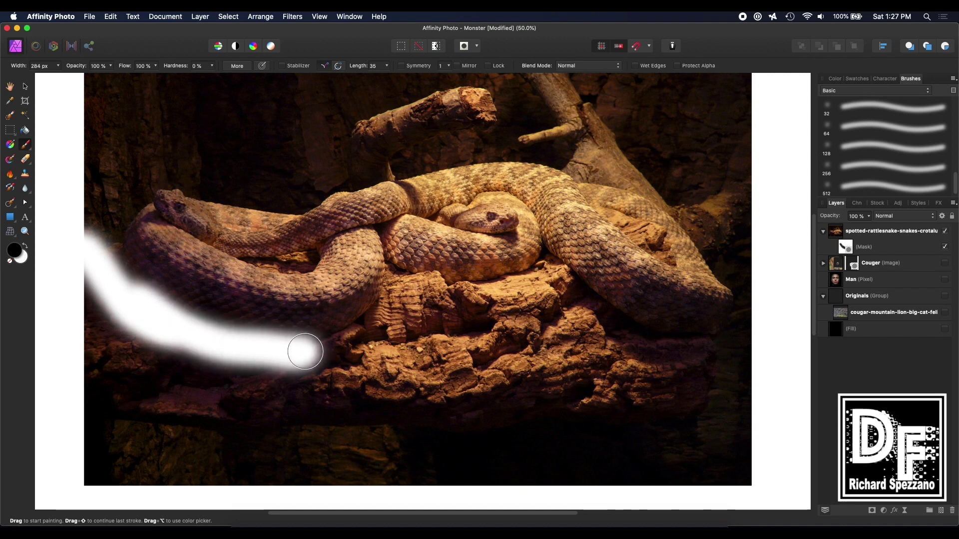
key(super+z)
drag(196, 339, 358, 351)
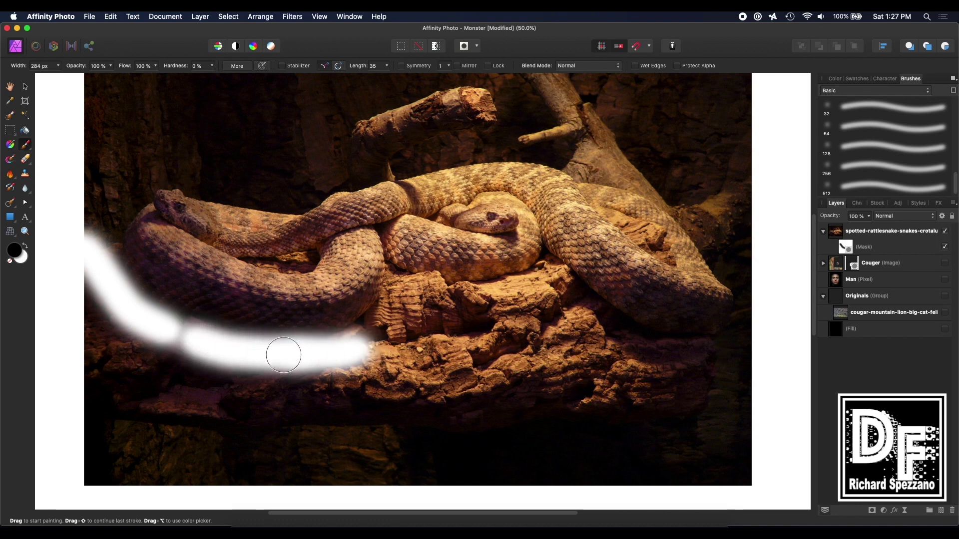
mouse_move(178, 337)
mouse_down()
mouse_move(305, 364)
mouse_move(378, 335)
mouse_move(397, 305)
mouse_move(392, 287)
mouse_move(384, 306)
mouse_up()
Step: Reduce the brush to 174.4 px and mask out a border around the rest of the snake's outline
key([)
key([)
key([)
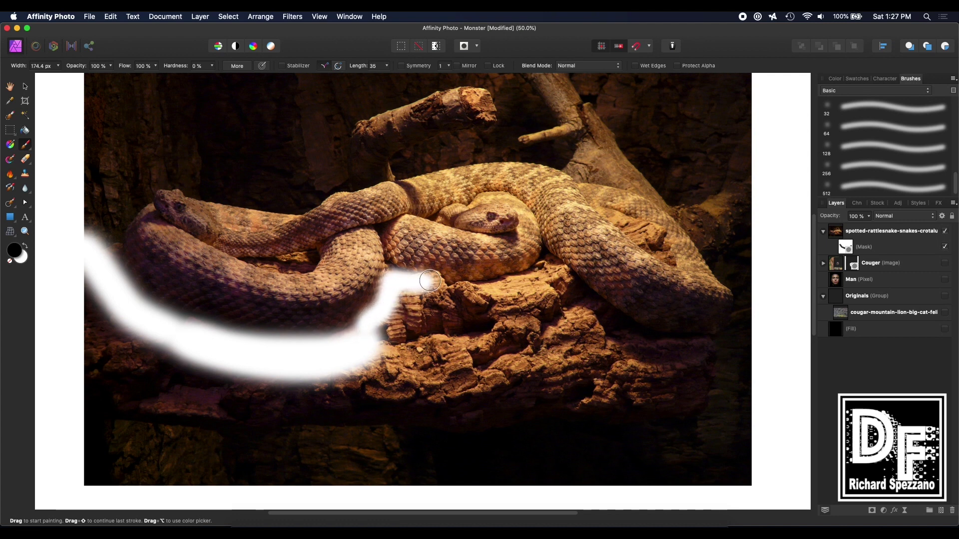
mouse_move(430, 281)
mouse_down()
mouse_move(527, 282)
mouse_move(550, 275)
mouse_move(548, 265)
mouse_move(543, 277)
mouse_move(549, 266)
mouse_move(617, 322)
mouse_move(688, 345)
mouse_move(749, 342)
mouse_up()
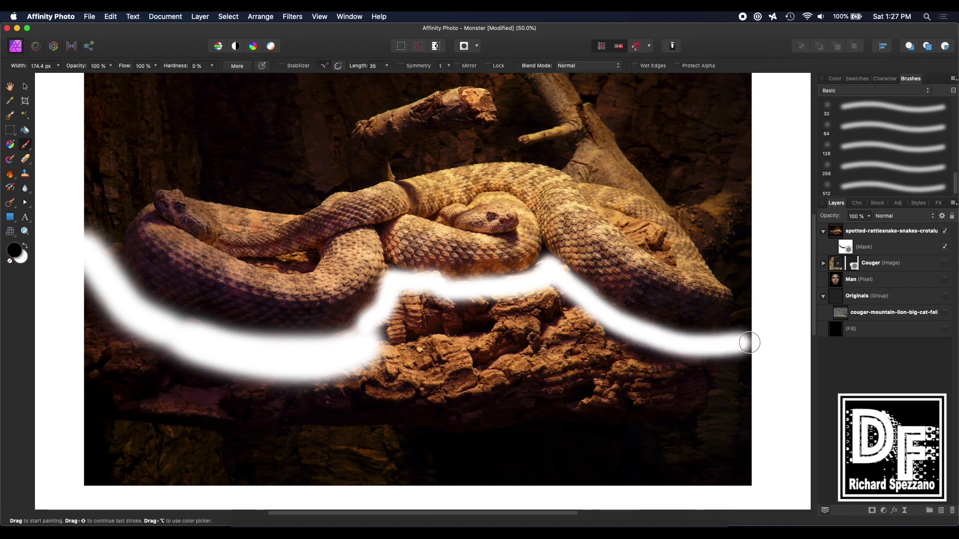
mouse_move(751, 298)
mouse_down()
mouse_move(735, 246)
mouse_move(685, 178)
mouse_move(656, 199)
mouse_move(737, 259)
mouse_move(752, 286)
mouse_move(731, 277)
mouse_move(652, 197)
mouse_move(578, 177)
mouse_move(546, 156)
mouse_move(485, 152)
mouse_move(331, 182)
mouse_up()
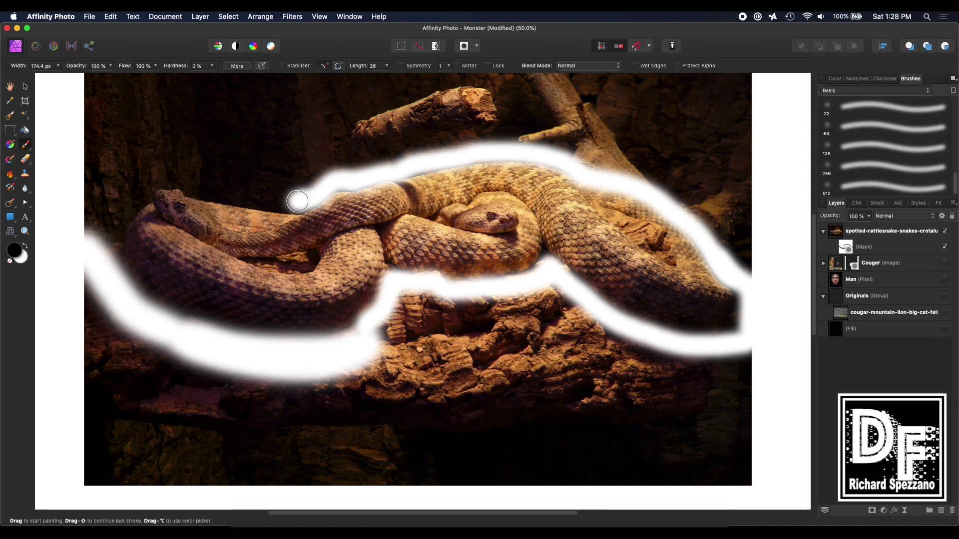
mouse_move(277, 201)
mouse_down()
mouse_move(193, 188)
mouse_move(174, 175)
mouse_move(138, 188)
mouse_move(102, 238)
mouse_up()
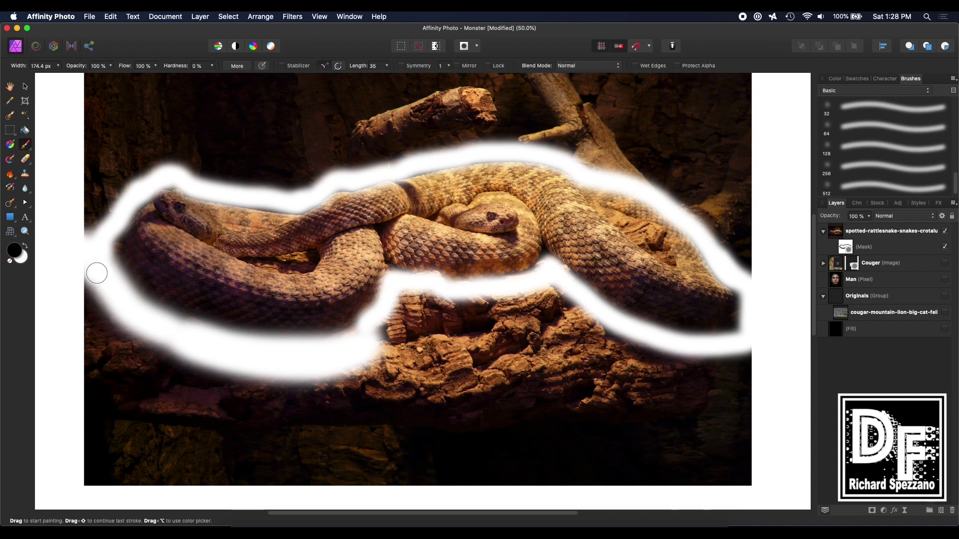
Step: Enlarge the brush to 350.8 px and mask out the remaining rock and background below the snake
key(bracketright)
key(bracketright)
key(bracketright)
key(bracketright)
key(bracketright)
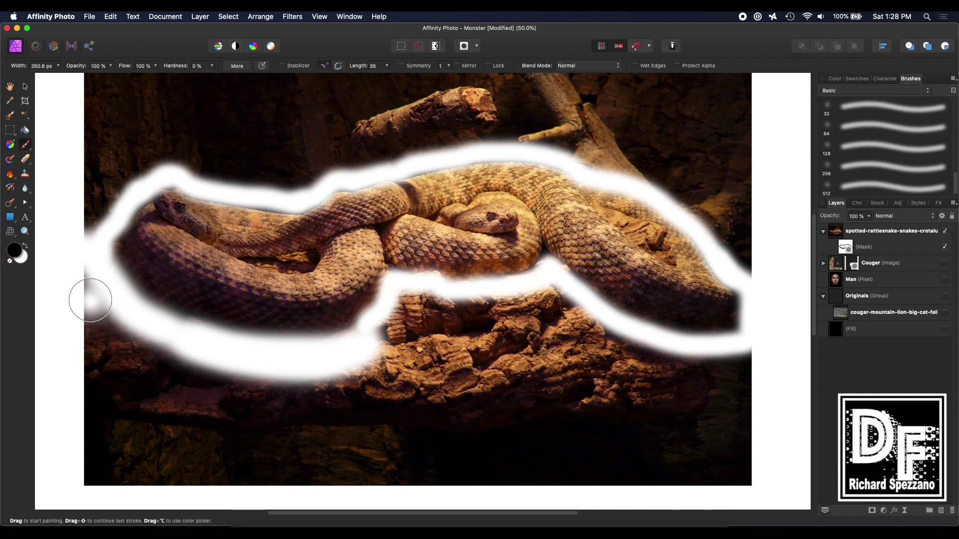
mouse_move(91, 300)
mouse_down()
mouse_move(87, 491)
mouse_move(87, 247)
mouse_move(86, 364)
mouse_up()
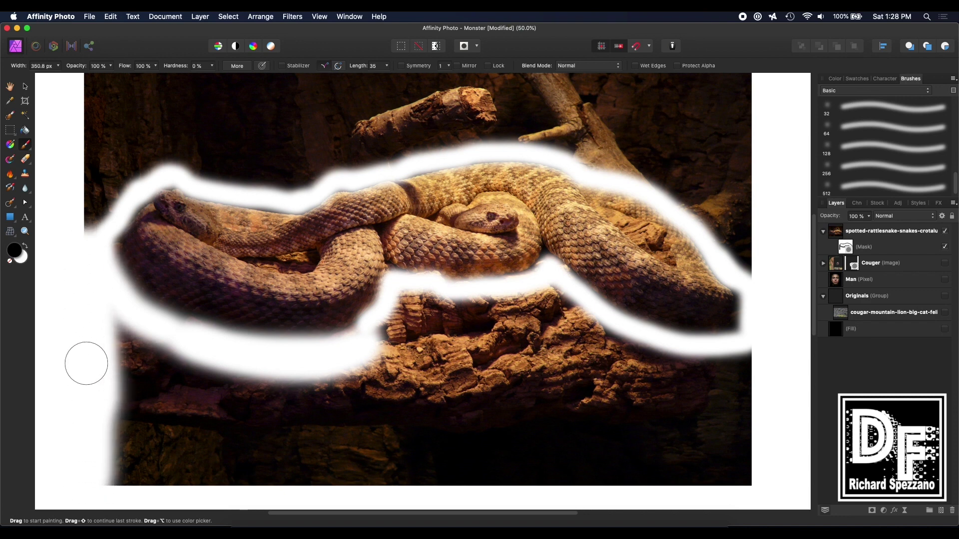
mouse_move(111, 322)
mouse_down()
mouse_move(201, 360)
mouse_move(393, 393)
mouse_move(453, 388)
mouse_move(127, 420)
mouse_move(353, 424)
mouse_move(123, 466)
mouse_move(303, 473)
mouse_move(145, 473)
mouse_move(342, 459)
mouse_move(214, 452)
mouse_move(76, 396)
mouse_move(157, 386)
mouse_move(250, 406)
mouse_move(76, 413)
mouse_move(131, 383)
mouse_move(106, 336)
mouse_move(169, 365)
mouse_move(296, 393)
mouse_move(619, 423)
mouse_move(396, 459)
mouse_move(605, 476)
mouse_move(369, 481)
mouse_move(810, 483)
mouse_move(514, 465)
mouse_move(604, 426)
mouse_move(794, 424)
mouse_move(794, 375)
mouse_move(755, 369)
mouse_move(643, 408)
mouse_move(761, 362)
mouse_move(688, 392)
mouse_move(724, 413)
mouse_up()
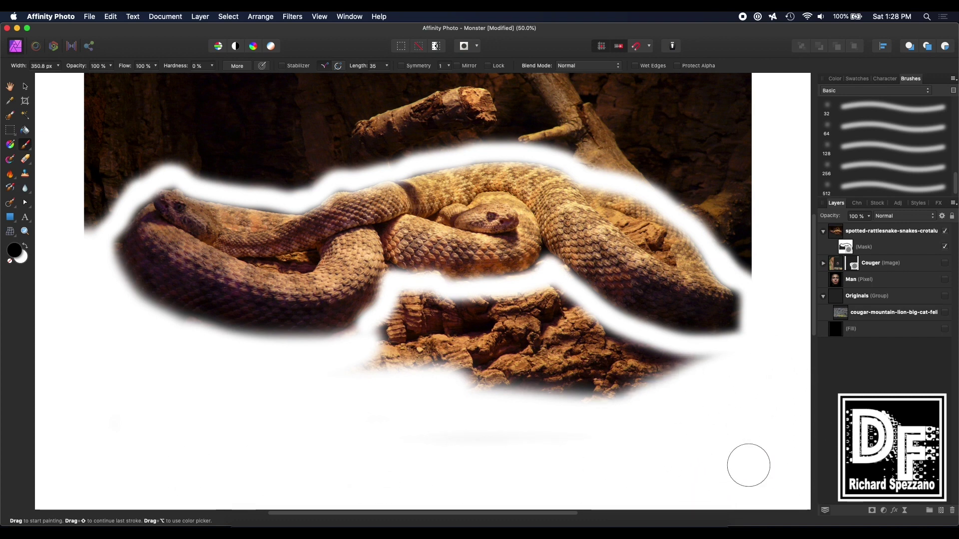
mouse_move(745, 369)
mouse_down()
mouse_move(507, 427)
mouse_move(701, 372)
mouse_move(659, 364)
mouse_move(654, 375)
mouse_move(697, 368)
mouse_move(444, 400)
mouse_move(592, 378)
mouse_move(357, 373)
mouse_move(324, 389)
mouse_move(389, 345)
mouse_move(404, 310)
mouse_move(553, 301)
mouse_move(589, 331)
mouse_move(651, 351)
mouse_move(546, 345)
mouse_move(379, 357)
mouse_move(484, 324)
mouse_up()
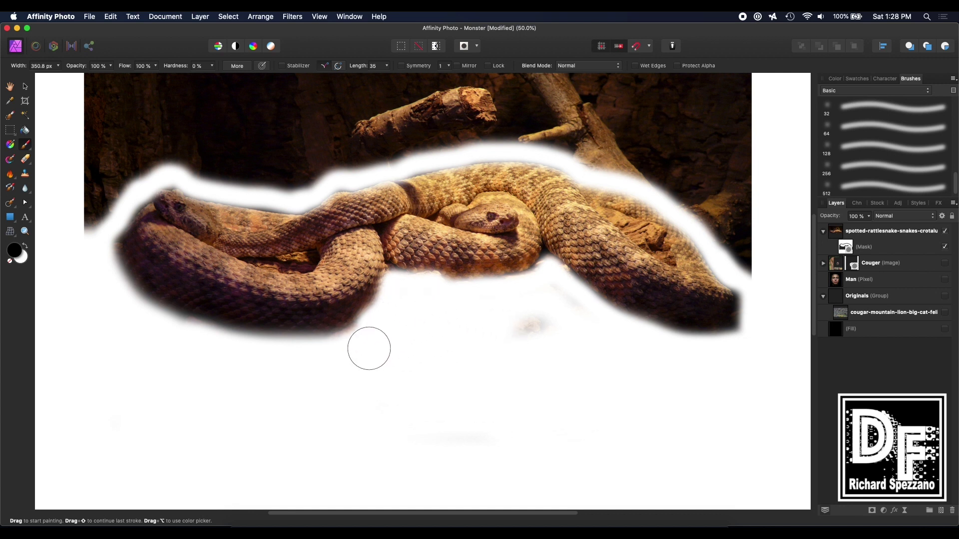
mouse_move(369, 349)
mouse_down()
mouse_move(342, 354)
mouse_move(457, 332)
mouse_move(554, 331)
mouse_move(422, 454)
mouse_up()
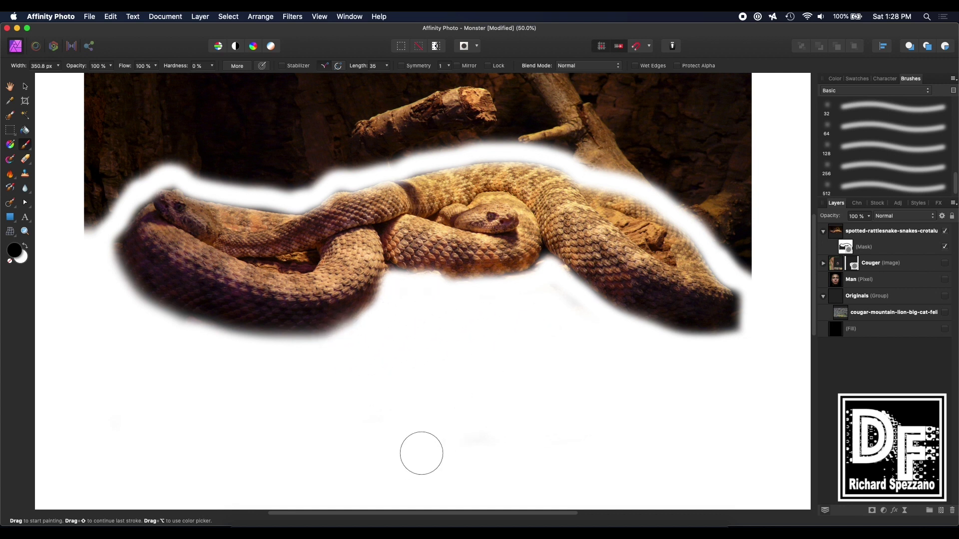
Step: Mask out the branches and dark background above the snake, enlarging the brush to 811.5 px for the larger areas
scroll(130, 290, up, 4)
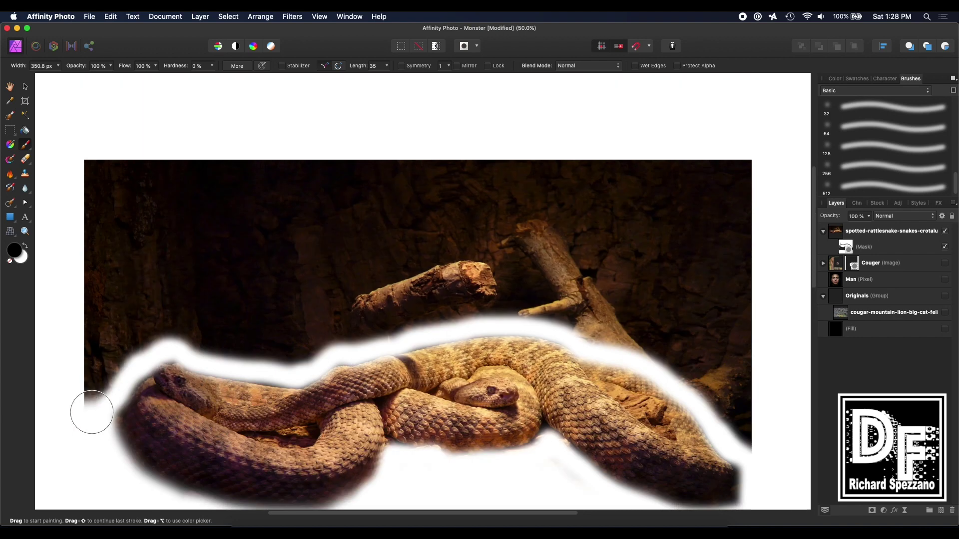
mouse_move(90, 411)
mouse_down()
mouse_move(82, 175)
mouse_move(92, 193)
mouse_move(102, 373)
mouse_move(122, 348)
mouse_move(146, 343)
mouse_move(312, 352)
mouse_move(424, 319)
mouse_move(561, 315)
mouse_move(688, 373)
mouse_move(755, 452)
mouse_move(749, 313)
mouse_move(727, 214)
mouse_move(746, 167)
mouse_move(746, 242)
mouse_move(766, 356)
mouse_move(735, 166)
mouse_move(135, 162)
mouse_move(113, 169)
mouse_move(89, 307)
mouse_move(90, 139)
mouse_move(116, 223)
mouse_move(121, 355)
mouse_move(144, 329)
mouse_move(582, 309)
mouse_move(669, 326)
mouse_move(739, 393)
mouse_move(725, 283)
mouse_move(696, 181)
mouse_move(675, 172)
mouse_move(476, 156)
mouse_move(115, 192)
mouse_move(484, 197)
mouse_up()
key(bracketright)
key(bracketright)
key(bracketright)
key(bracketright)
key(bracketright)
key(bracketright)
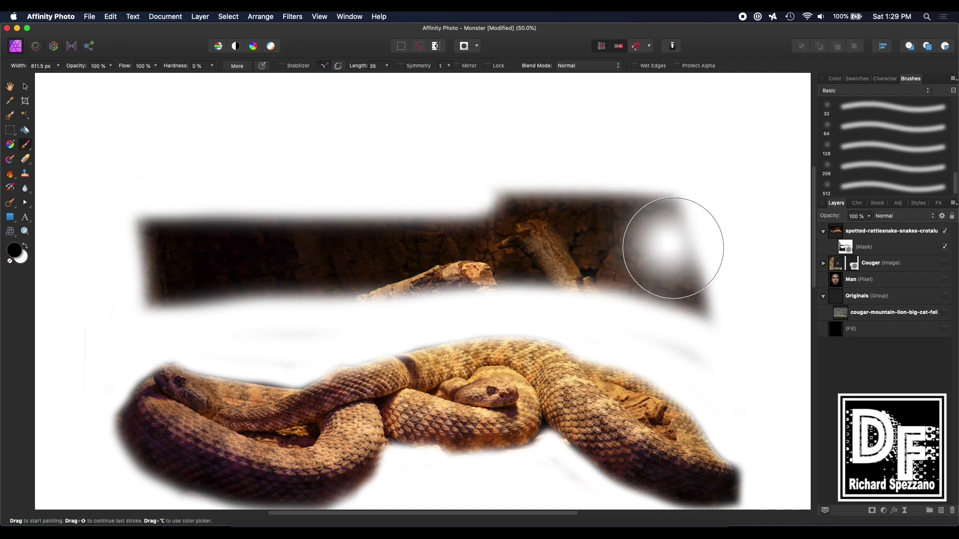
mouse_move(731, 344)
mouse_down()
mouse_move(636, 275)
mouse_move(553, 246)
mouse_move(393, 242)
mouse_move(143, 261)
mouse_move(112, 250)
mouse_up()
mouse_move(352, 215)
mouse_down()
mouse_move(712, 257)
mouse_move(545, 287)
mouse_move(156, 279)
mouse_up()
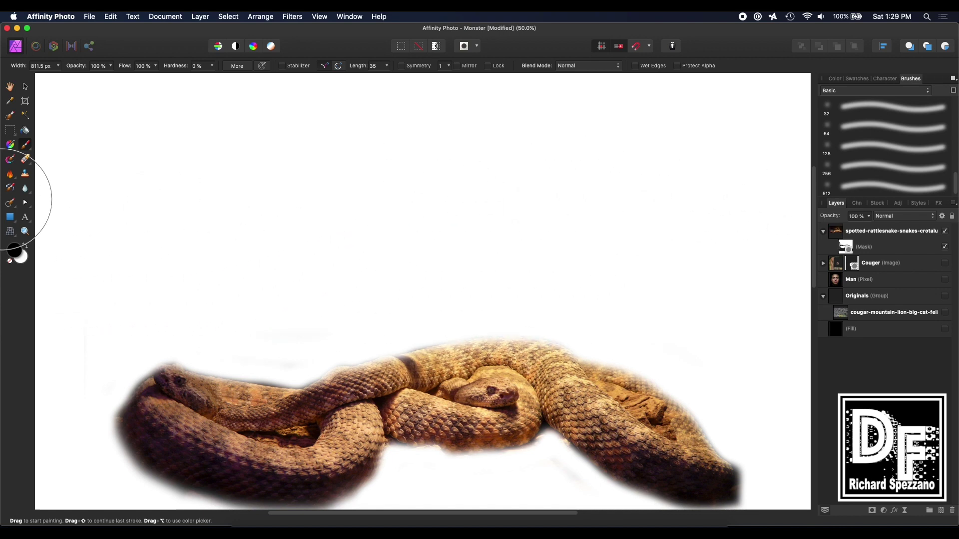
scroll(429, 198, down, 3)
click(430, 199)
key(super+z)
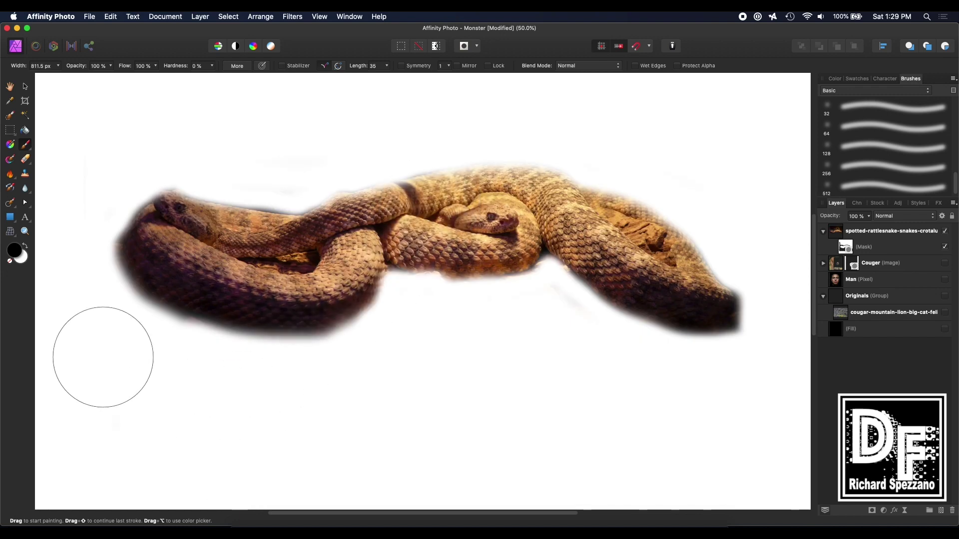
Step: Rasterize the rattlesnake layer together with its mask and show the Man and Couger layers again
click(11, 87)
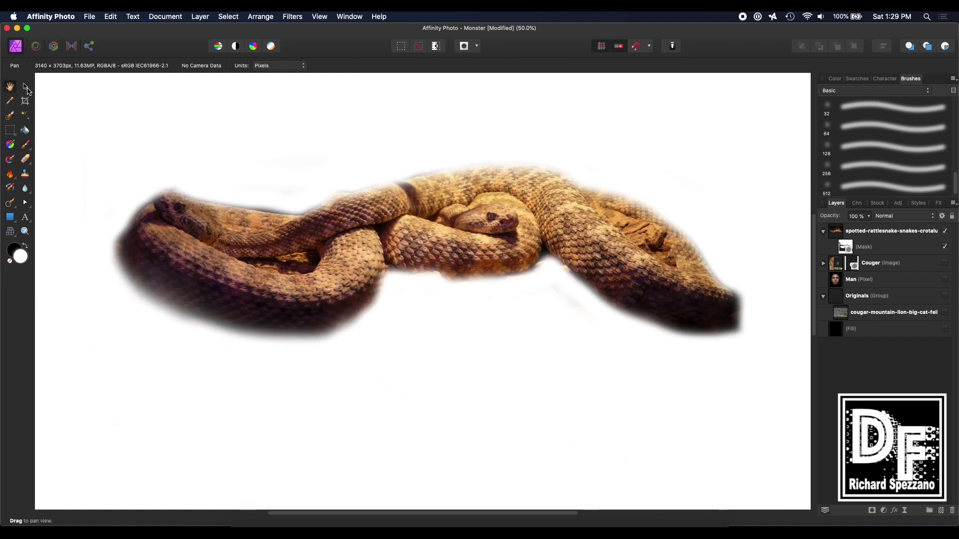
click(26, 87)
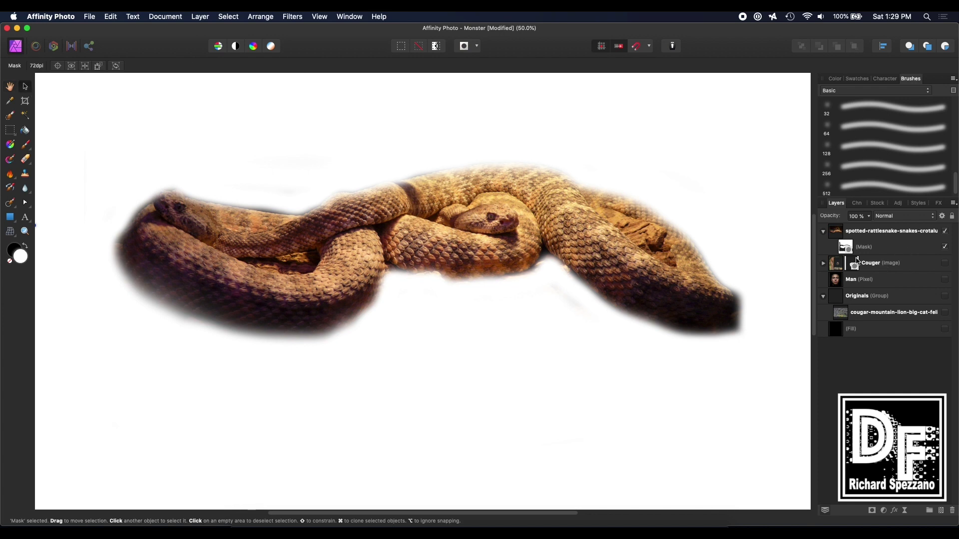
click(844, 233)
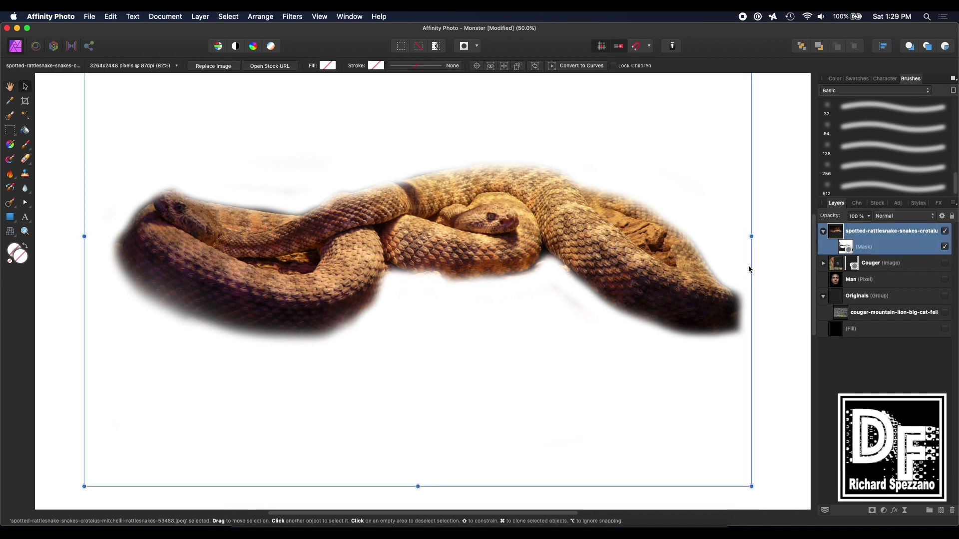
scroll(749, 269, up, 2)
right_click(884, 235)
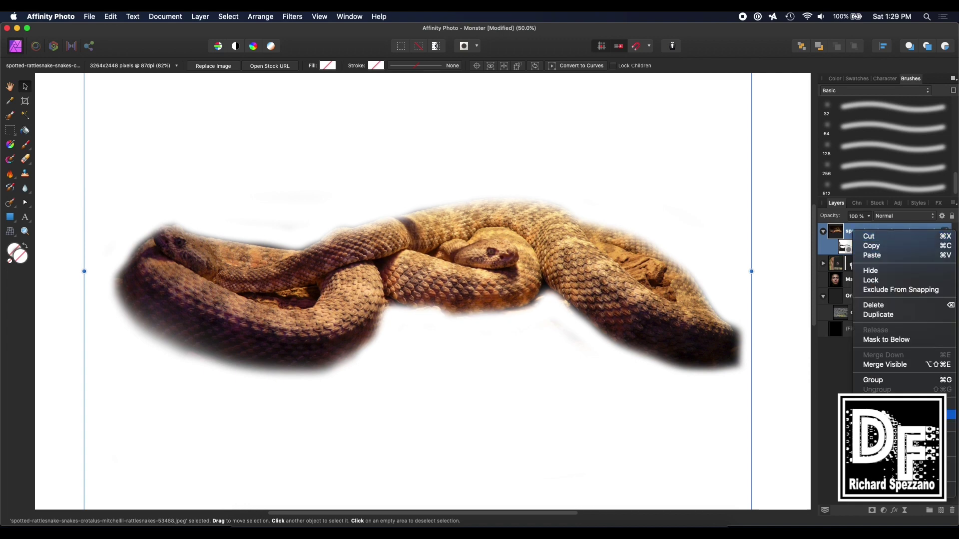
click(882, 405)
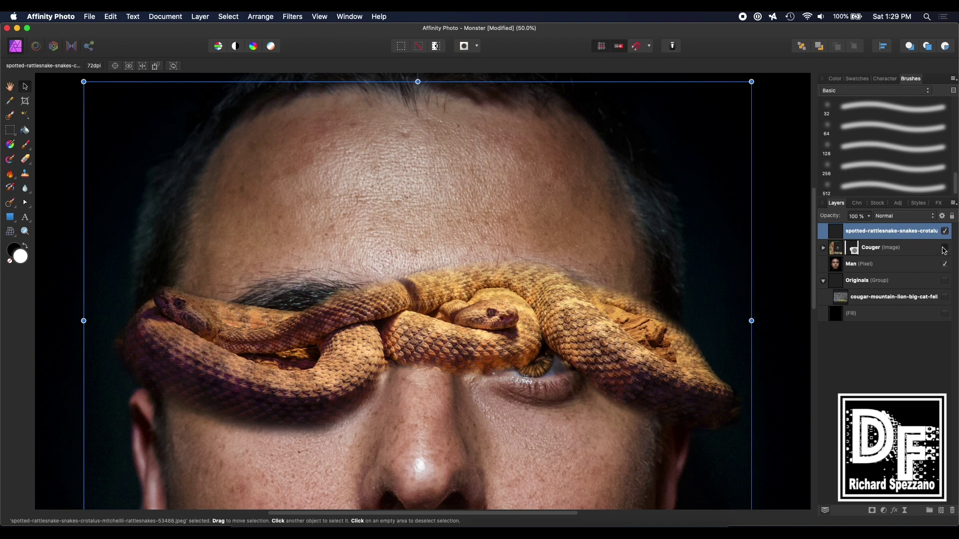
click(944, 249)
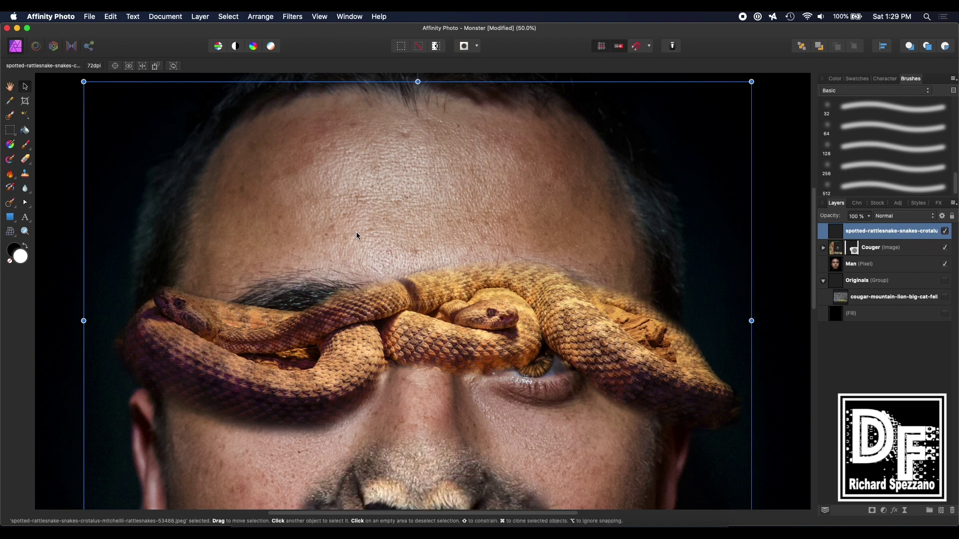
Step: Try the cut-out snake across the man's forehead and over the bridge of his nose
key(super+minus)
key(super+minus)
key(super+minus)
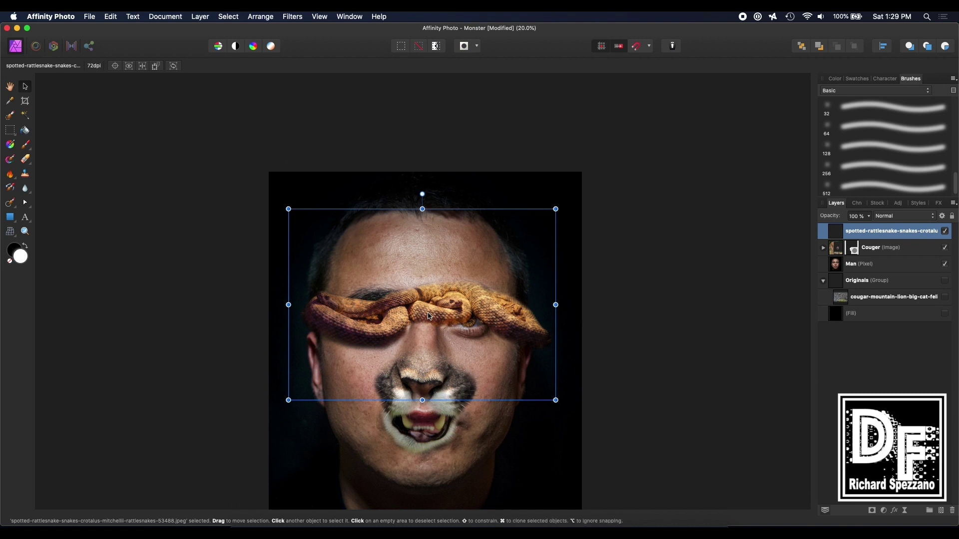
drag(430, 316, 408, 252)
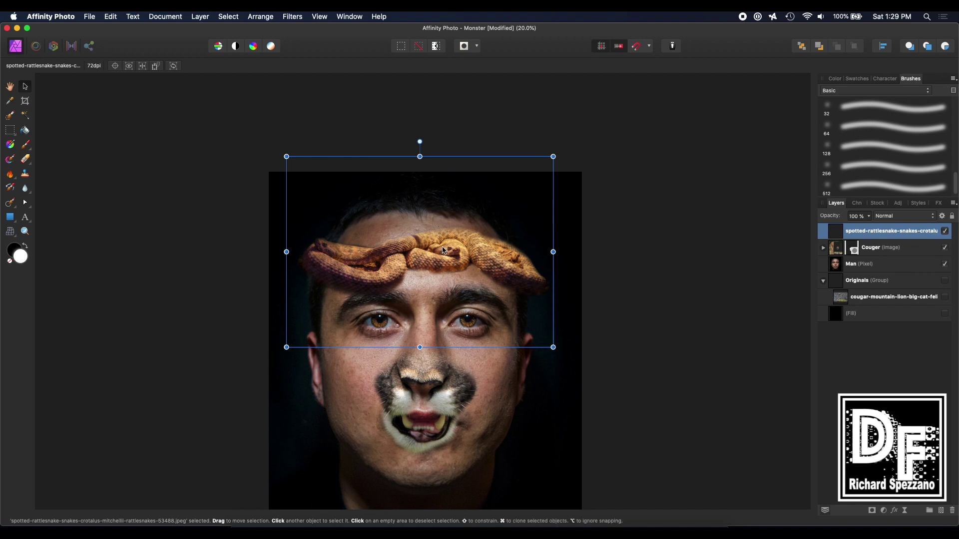
drag(444, 250, 450, 340)
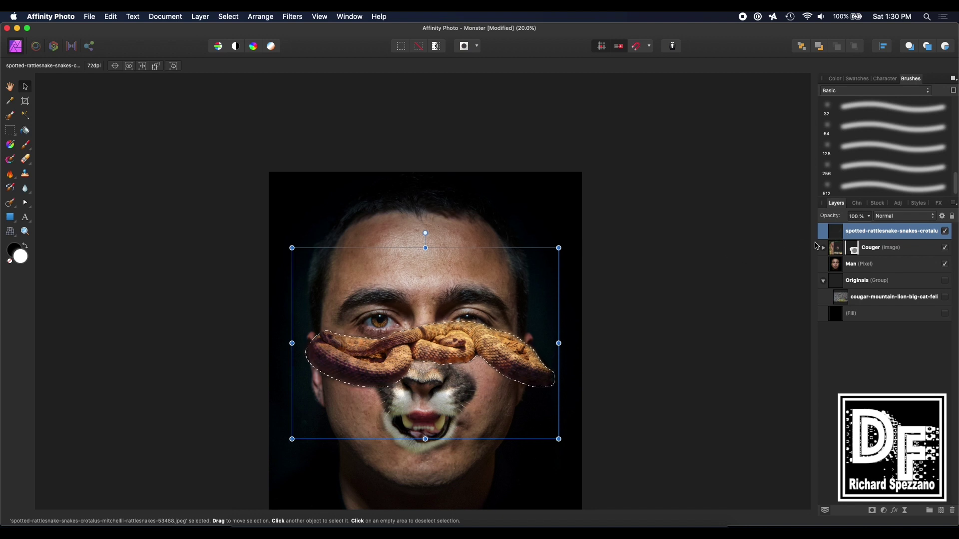
Step: Duplicate the selected snake pixels to their own layer, clear the selection and delete the original rattlesnake layer beneath it
key(super+j)
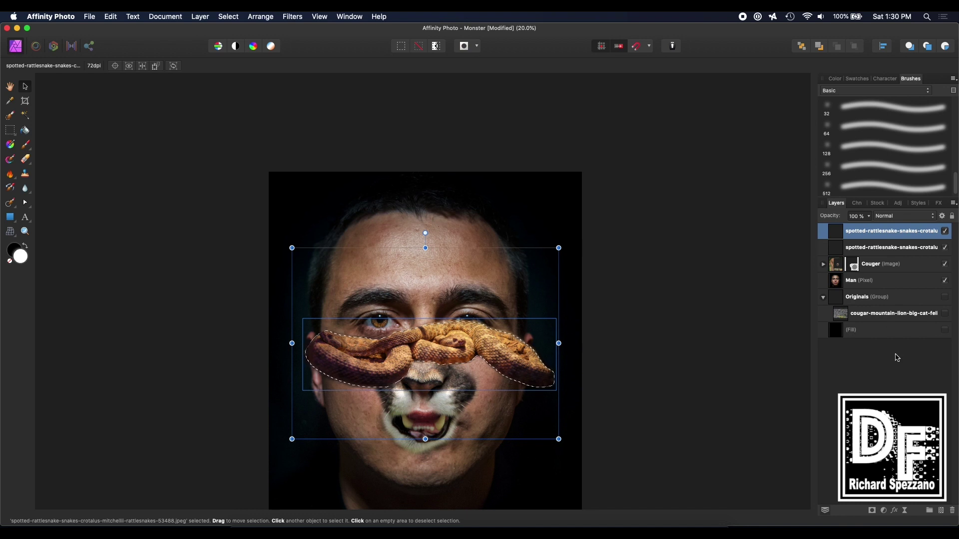
key(super+d)
click(945, 248)
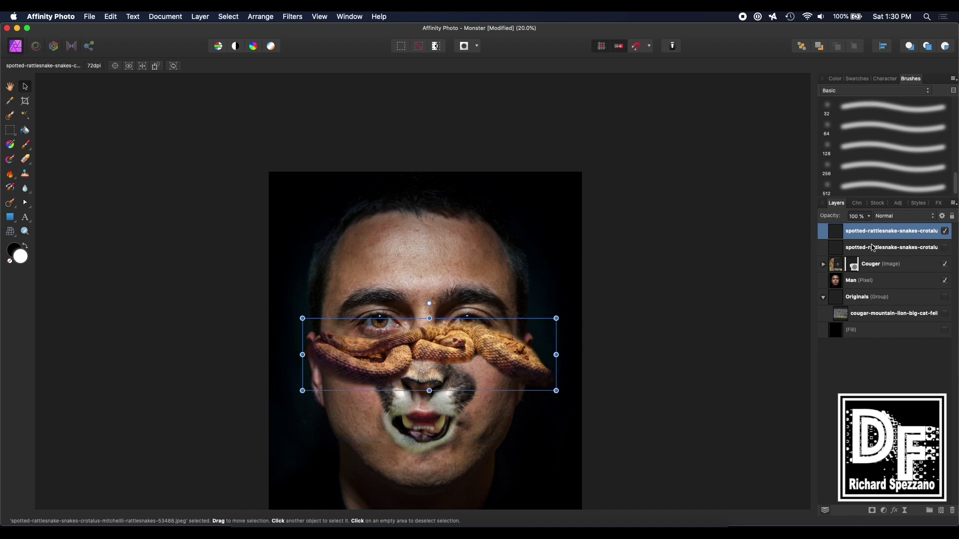
click(844, 247)
key(Delete)
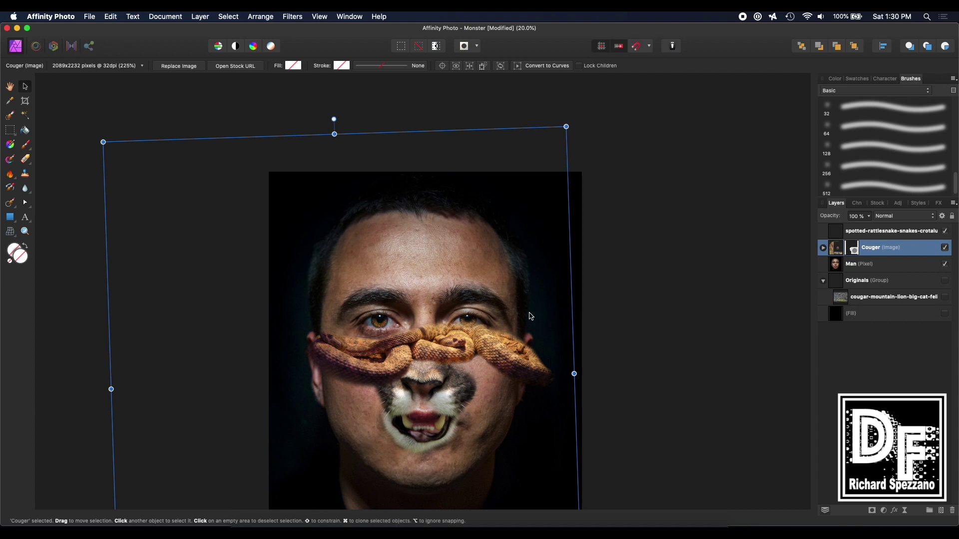
Step: Move the trimmed snake up onto the forehead and stretch it vertically in both directions so it covers the hairline
click(519, 352)
drag(519, 353, 520, 249)
click(24, 231)
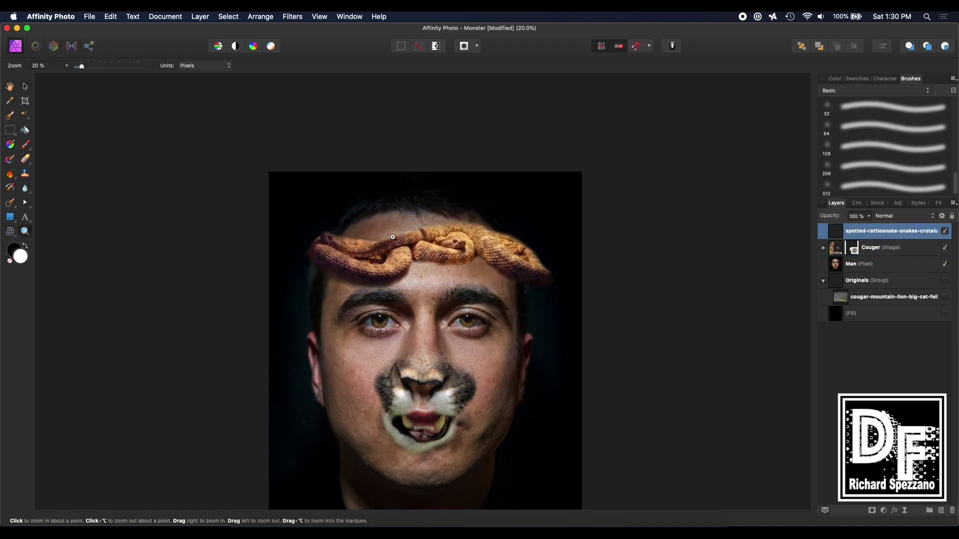
click(392, 239)
click(392, 238)
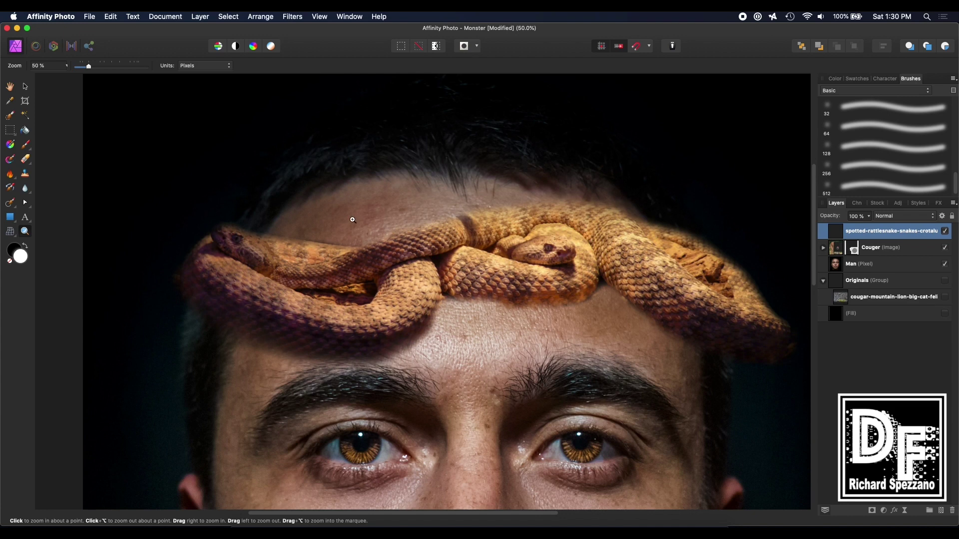
click(26, 88)
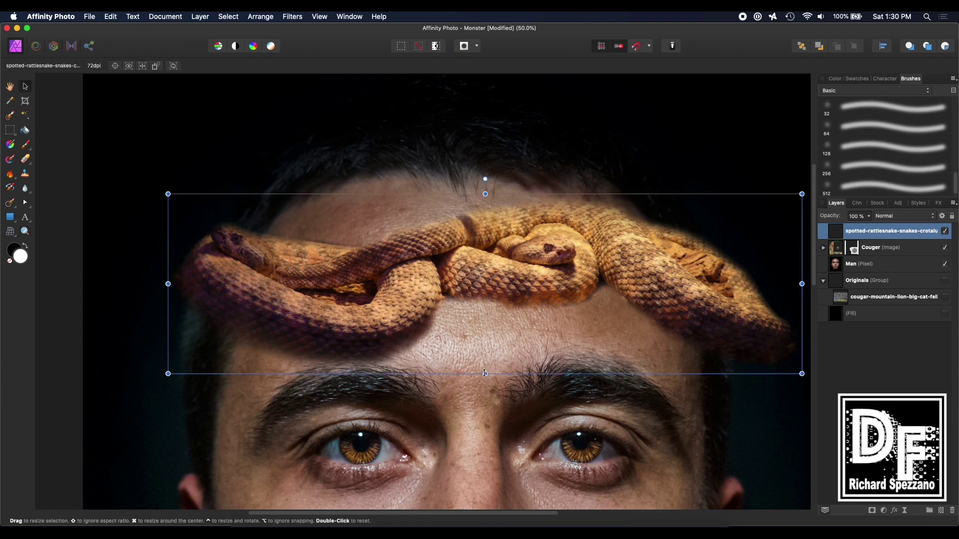
drag(485, 373, 485, 432)
drag(485, 194, 485, 147)
mouse_move(544, 211)
mouse_down()
mouse_move(533, 202)
mouse_move(533, 210)
mouse_up()
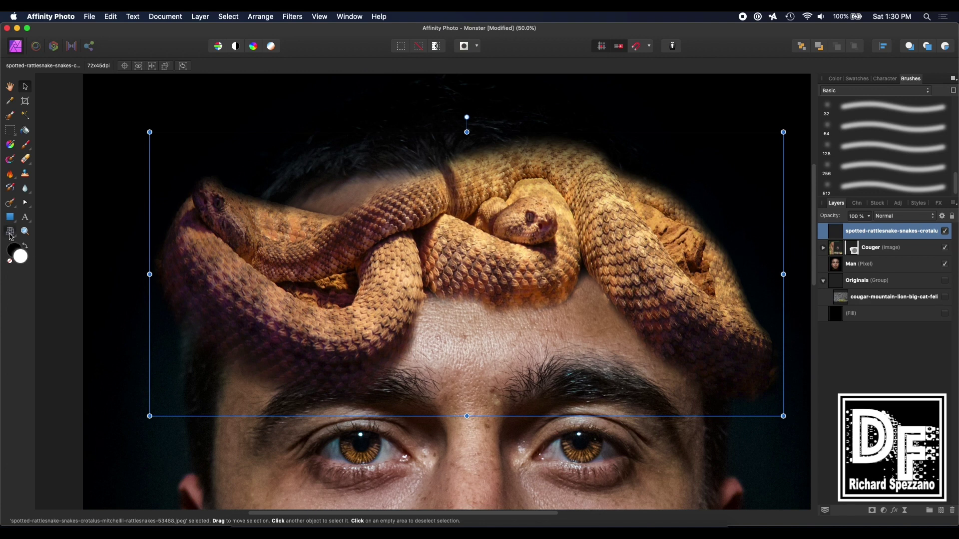
Step: Start a mesh warp on the snake, pull its two left corners inward and bow the left edge outward around the head
click(10, 233)
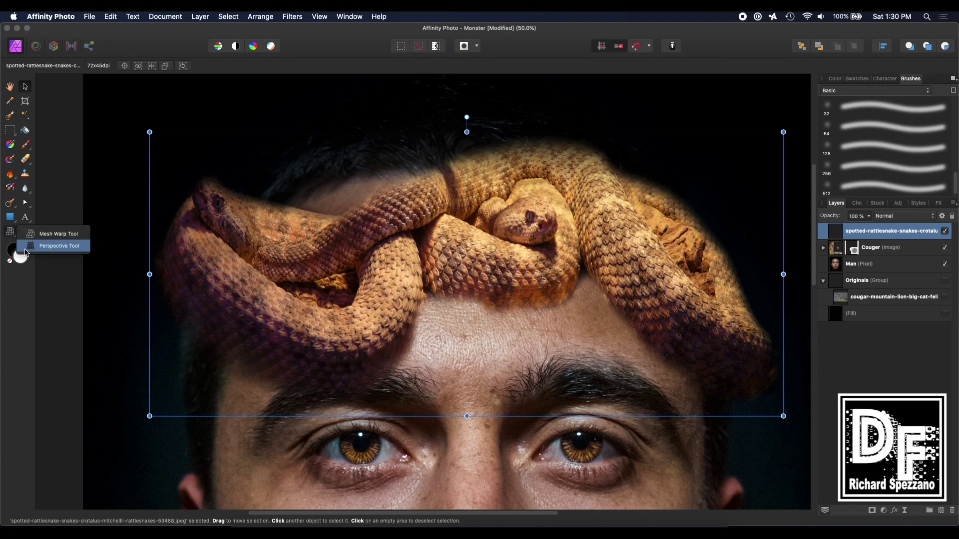
click(31, 235)
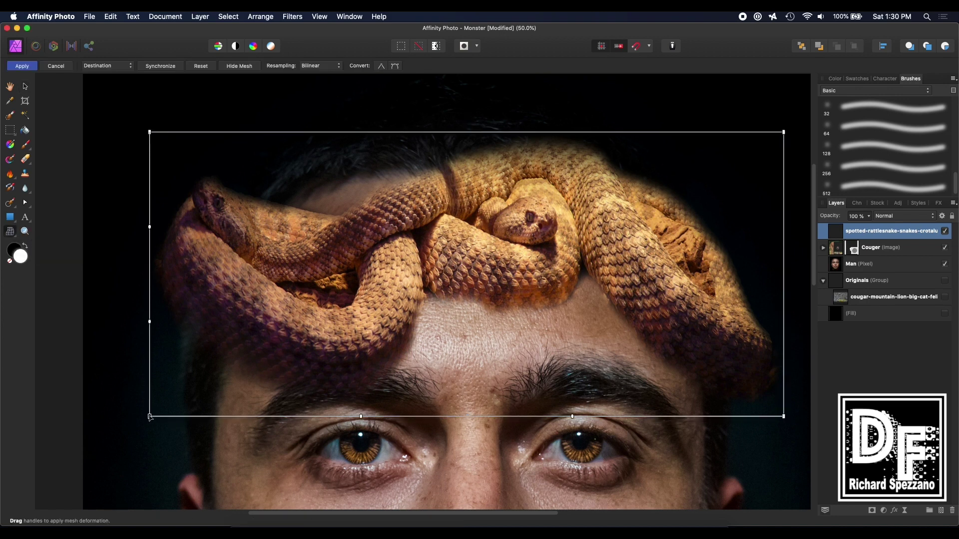
drag(149, 418, 189, 431)
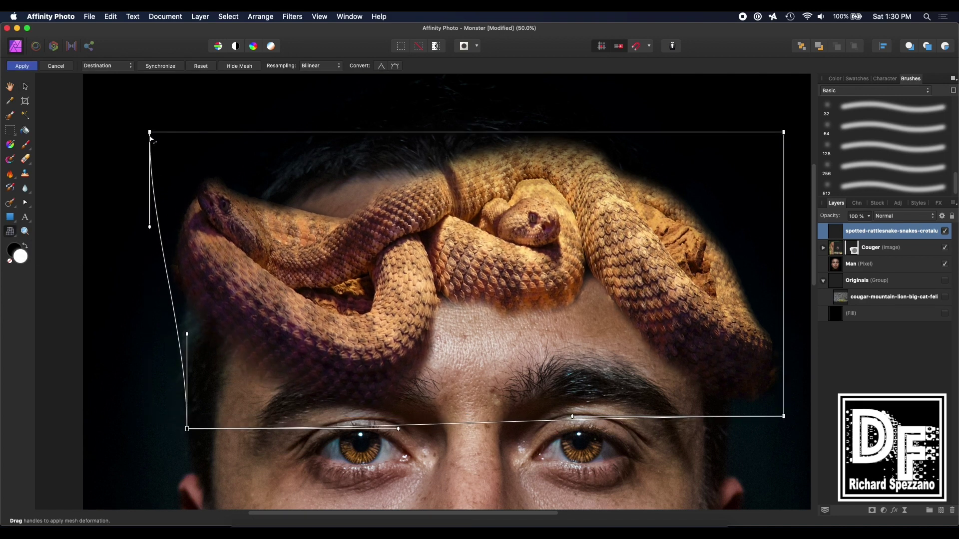
drag(151, 136, 235, 118)
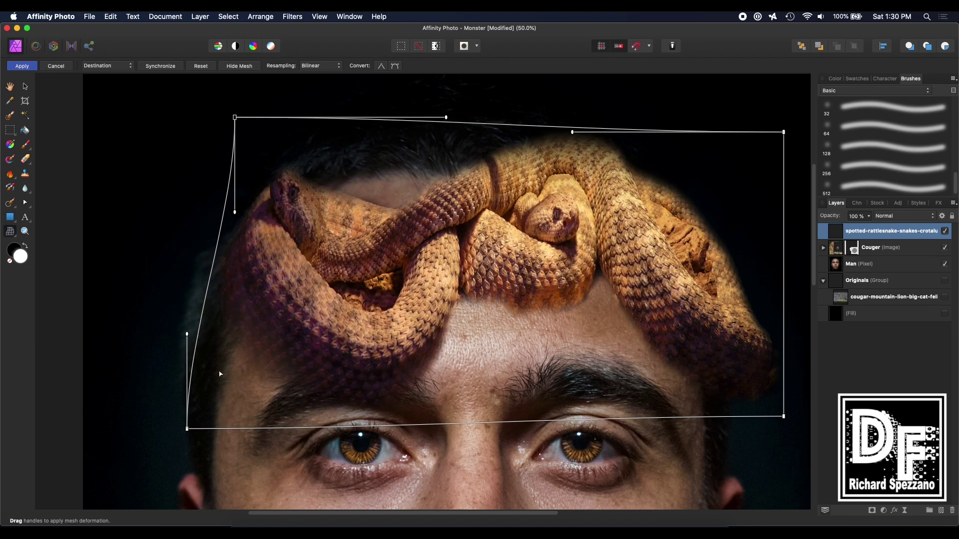
drag(188, 429, 202, 349)
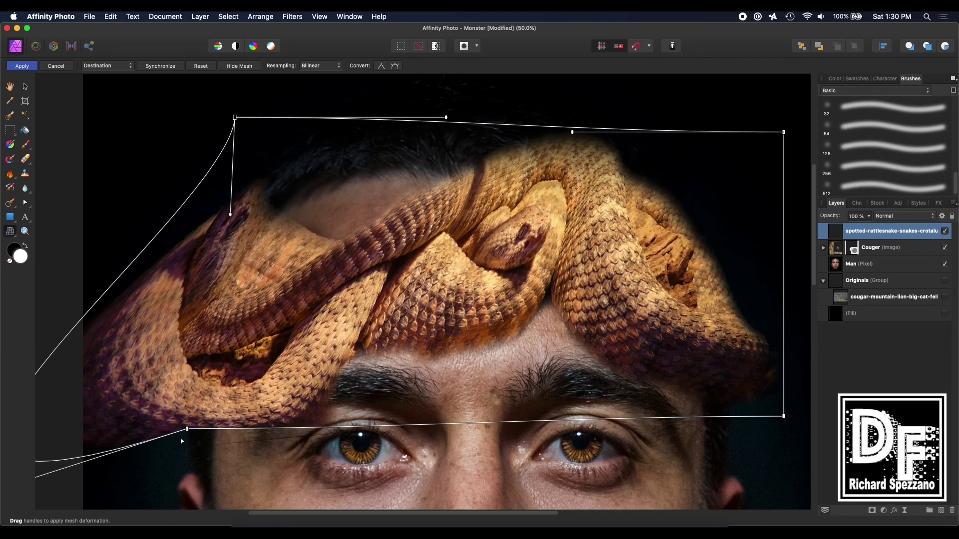
key(super+z)
drag(207, 298, 158, 295)
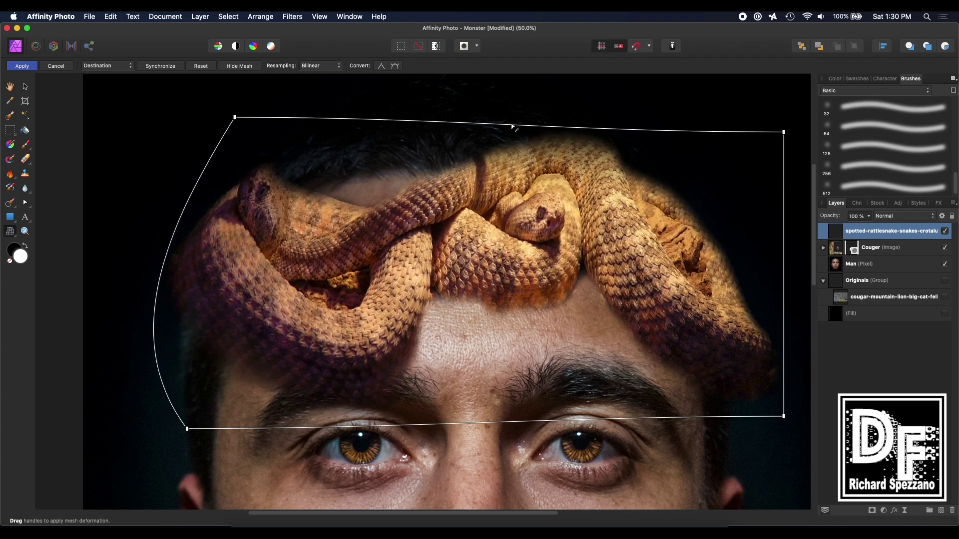
Step: Bow the snake mesh's upper edge upward so the coils arch over the top of the head
drag(512, 126, 380, 104)
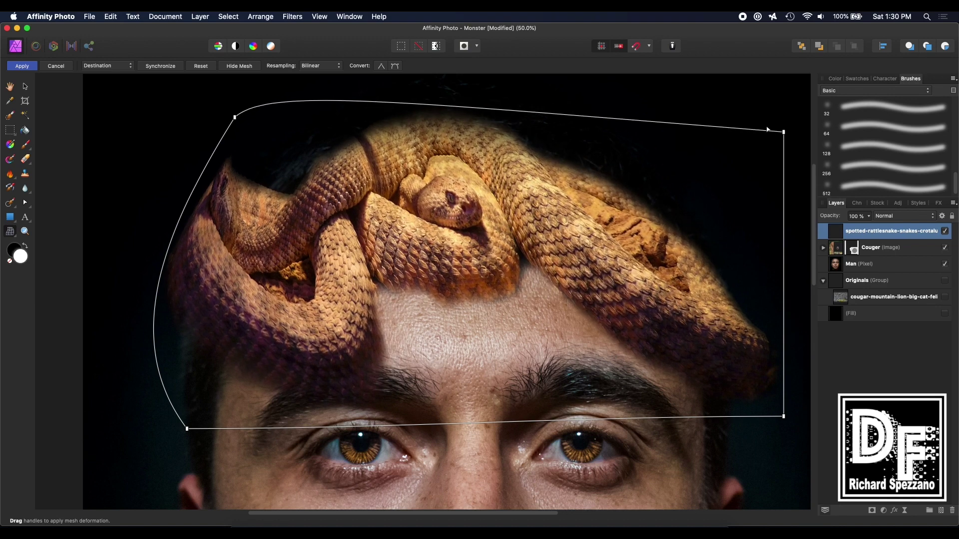
drag(782, 139, 754, 152)
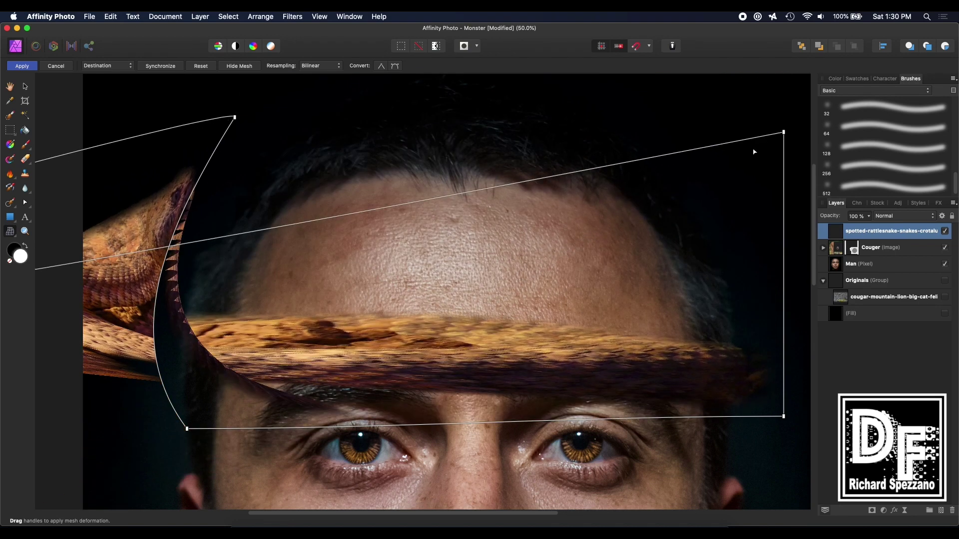
key(super+z)
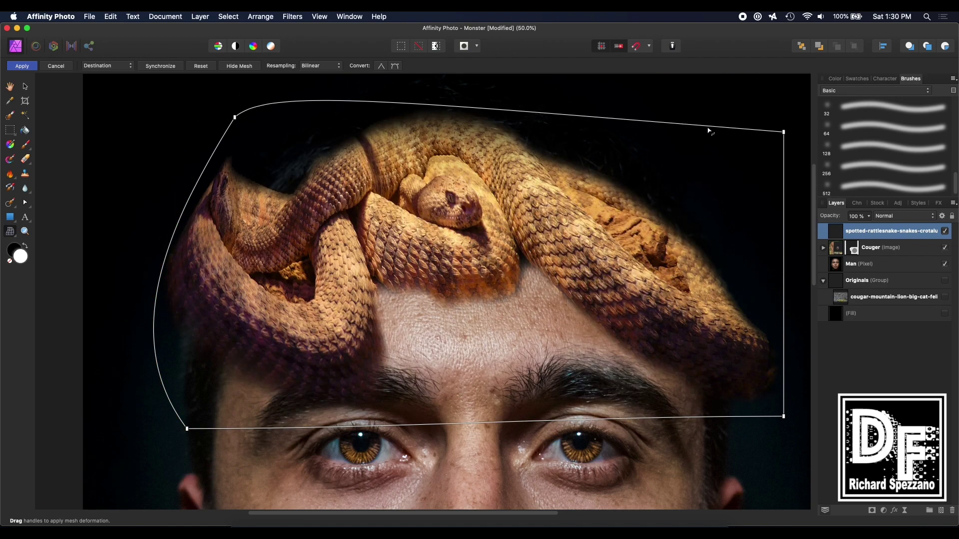
drag(708, 131, 739, 124)
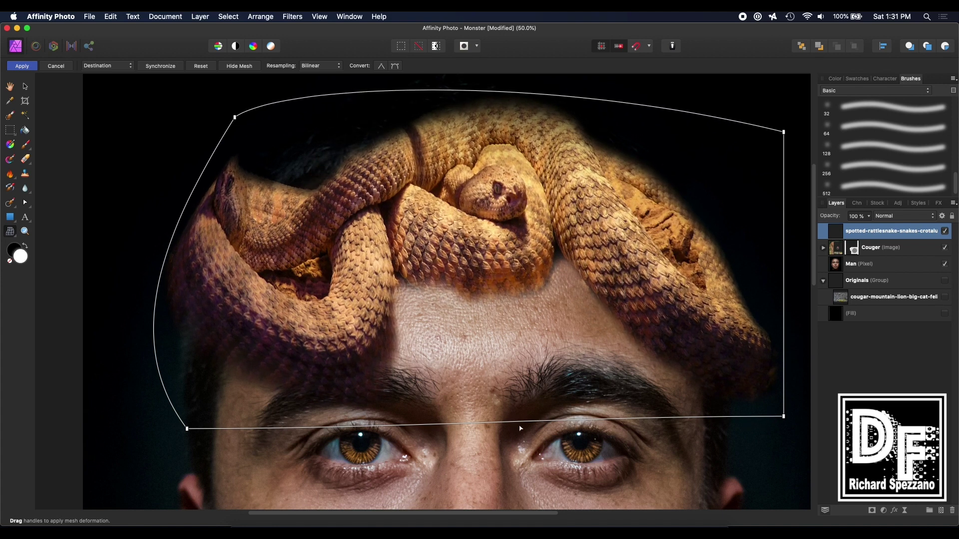
Step: Curve the mesh's lower edge above the eyebrows, pull its lower-right corner inward and apply the warp
drag(520, 426, 472, 478)
click(188, 429)
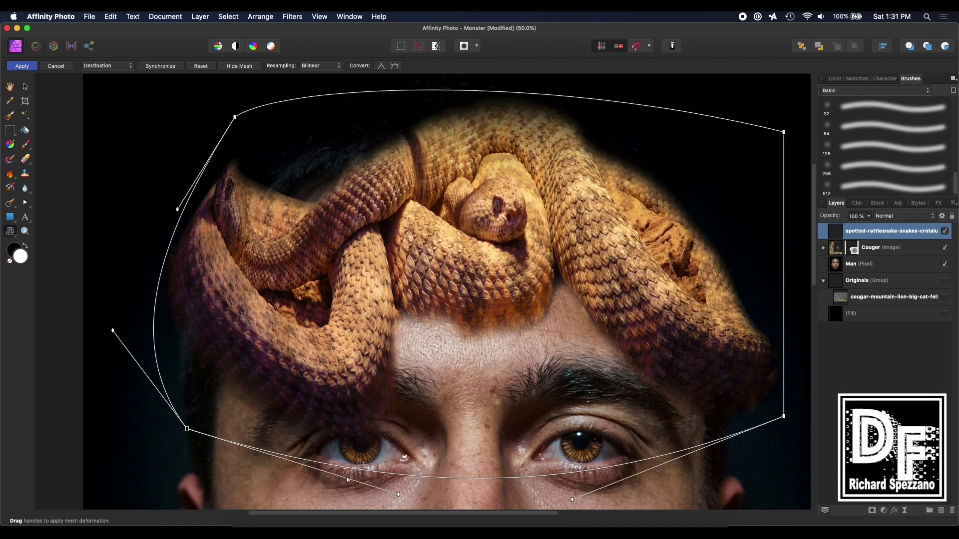
drag(400, 496, 233, 348)
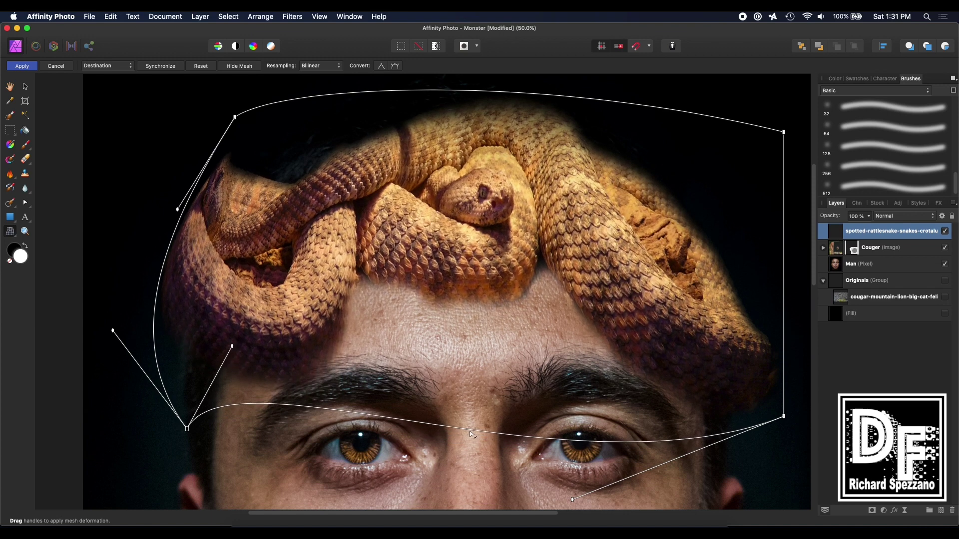
drag(573, 500, 630, 537)
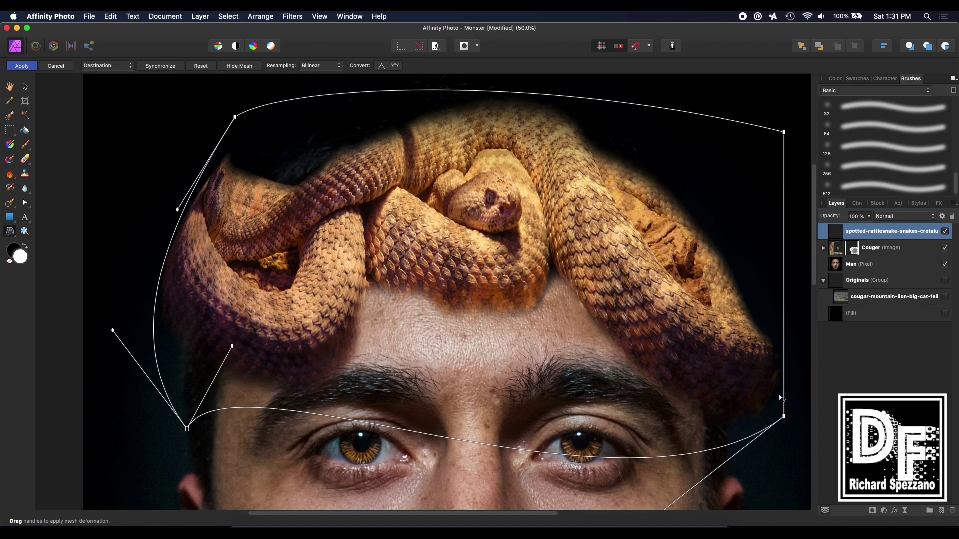
drag(783, 418, 759, 402)
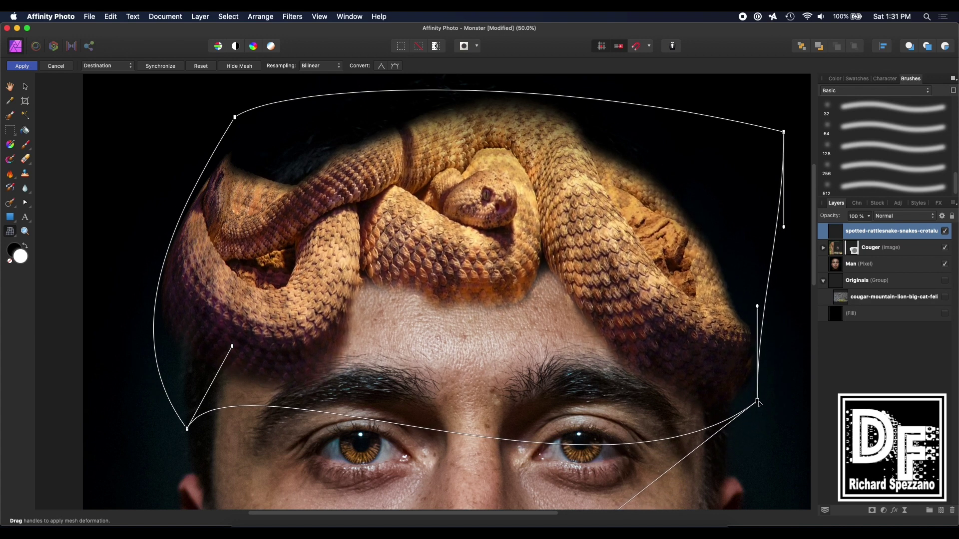
click(22, 66)
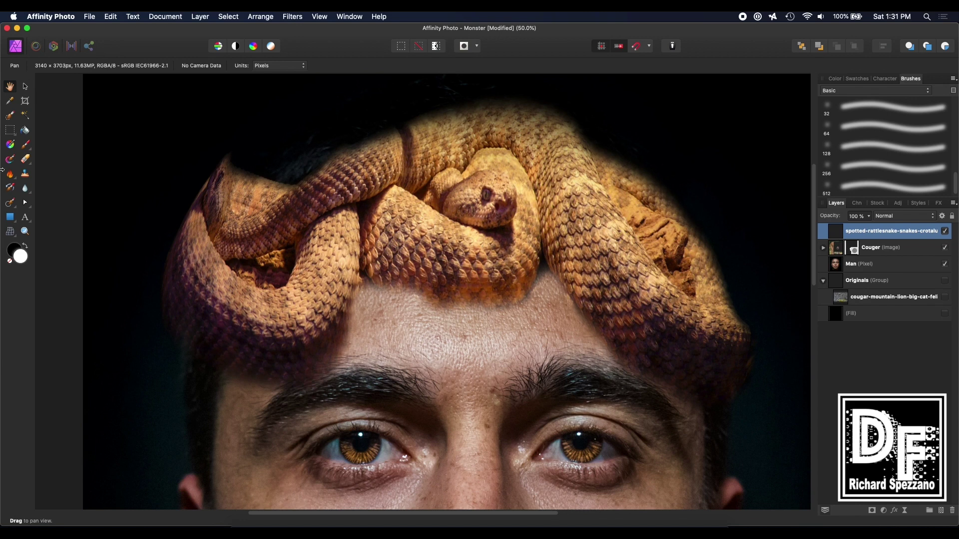
Step: Move the rock photo layer out of the Originals group to the top of the layer stack and make it visible
key(super+0)
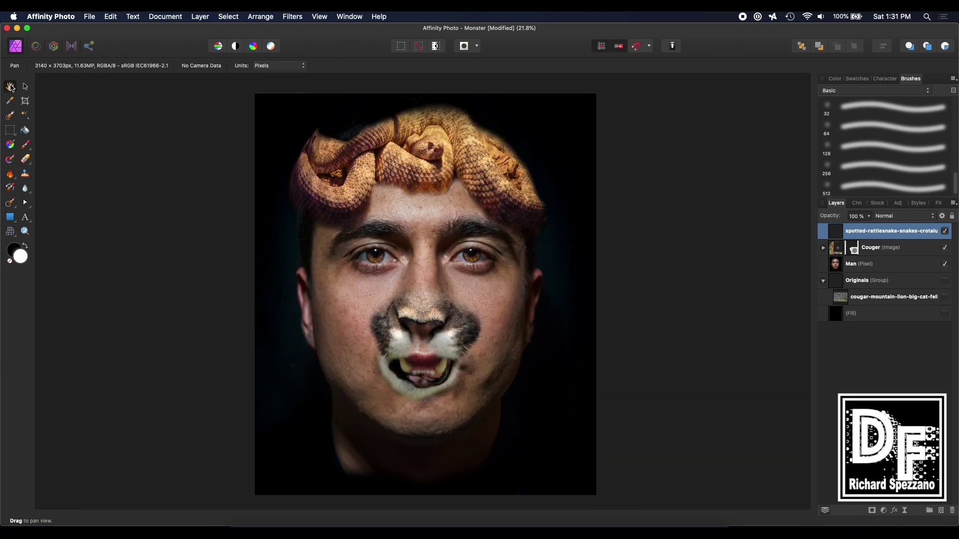
click(25, 86)
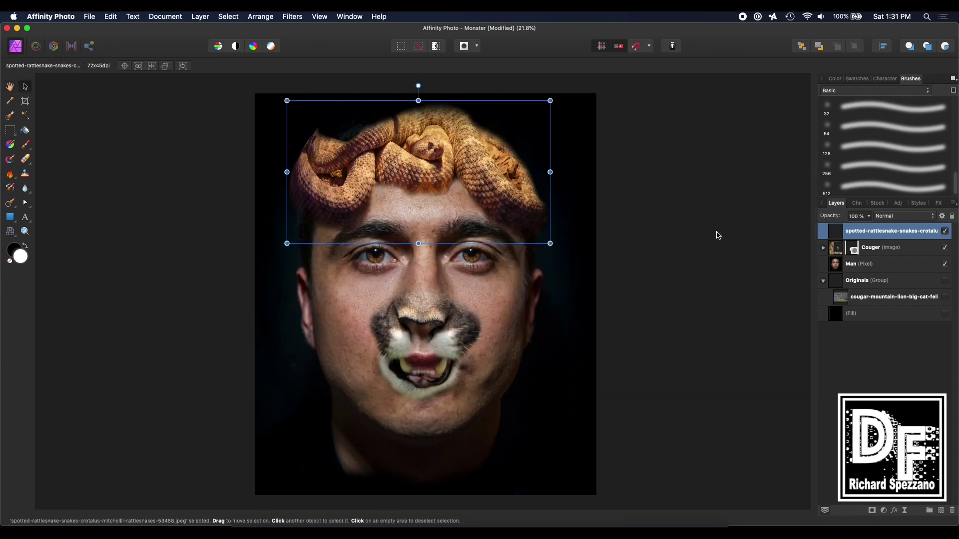
click(717, 236)
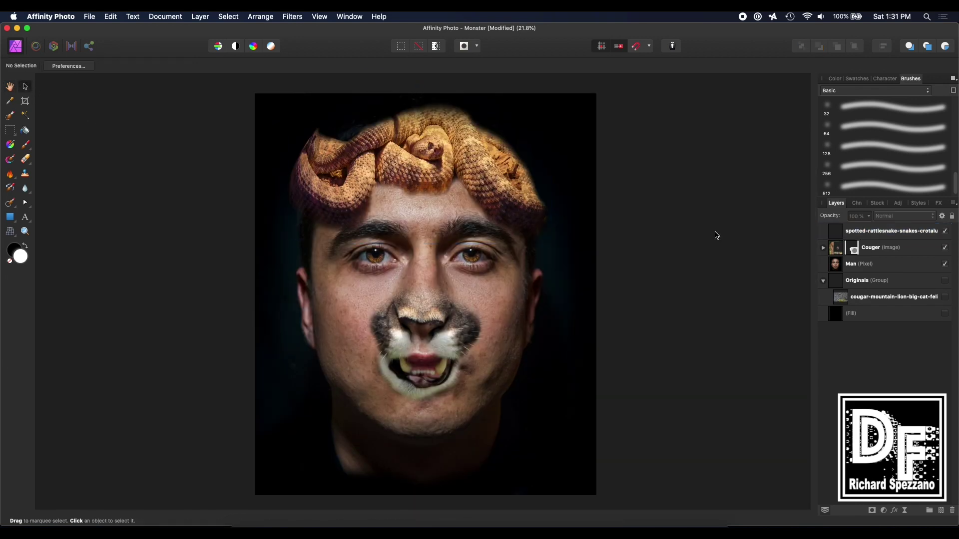
click(335, 204)
click(634, 211)
click(839, 299)
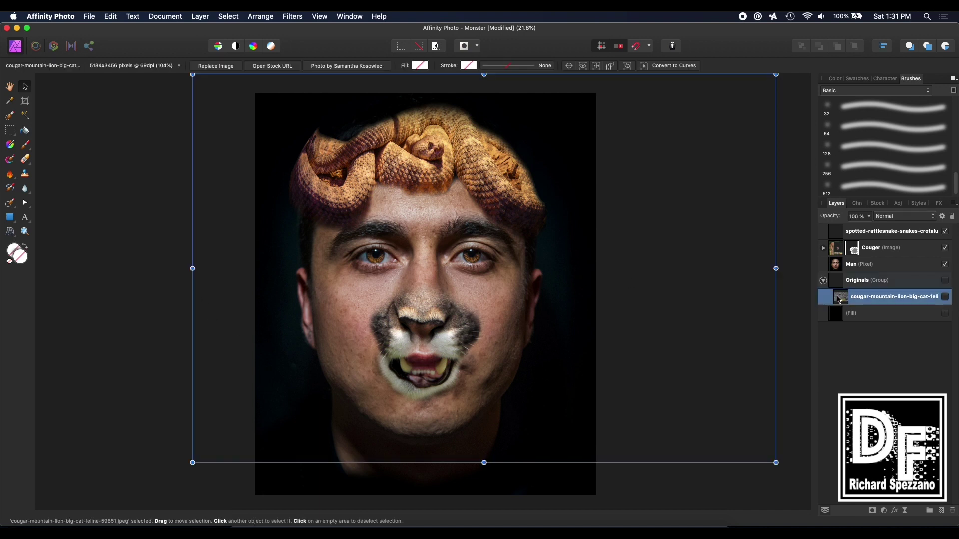
click(884, 380)
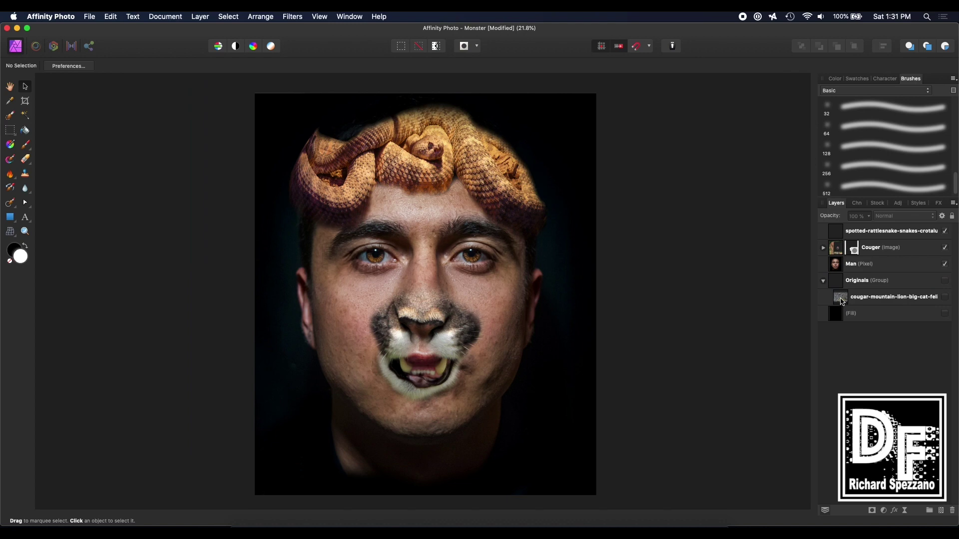
drag(842, 299, 827, 228)
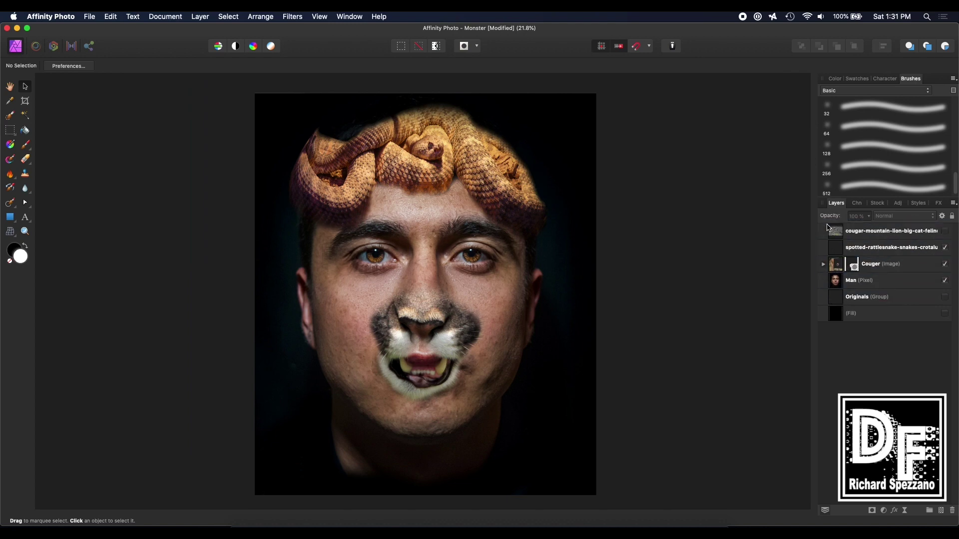
click(945, 232)
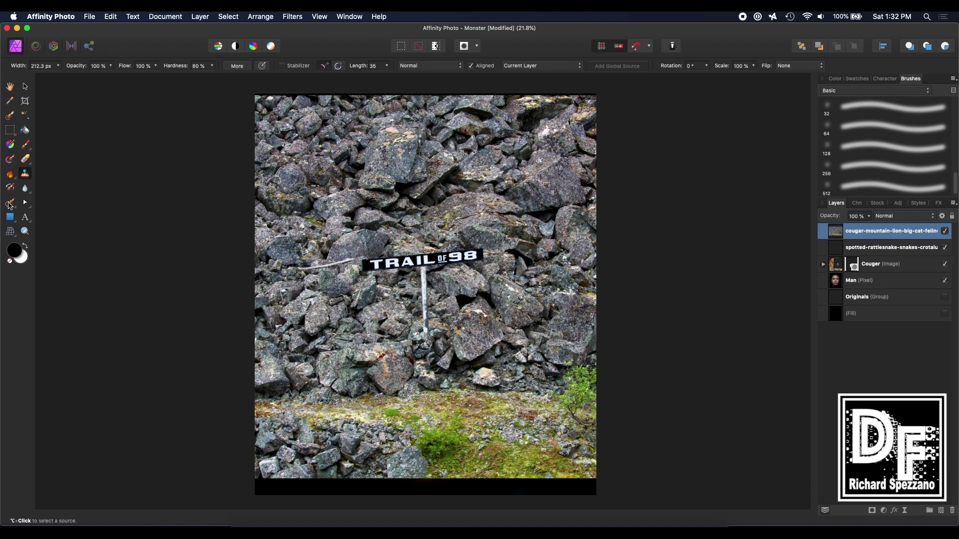
Step: Remove the "TRAIL OF 98" sign and its post from the rock photo using the Inpainting Brush at 675.4 px
click(12, 206)
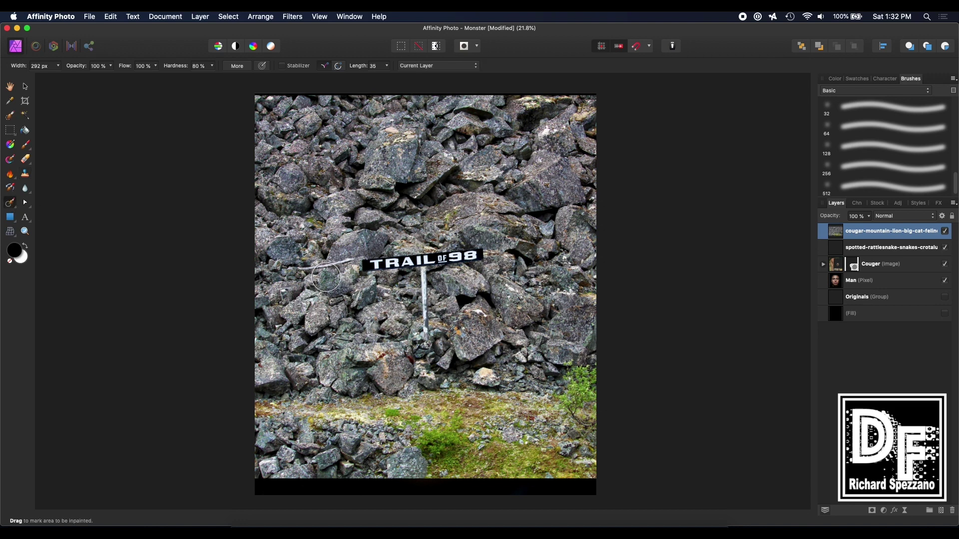
drag(365, 255, 505, 251)
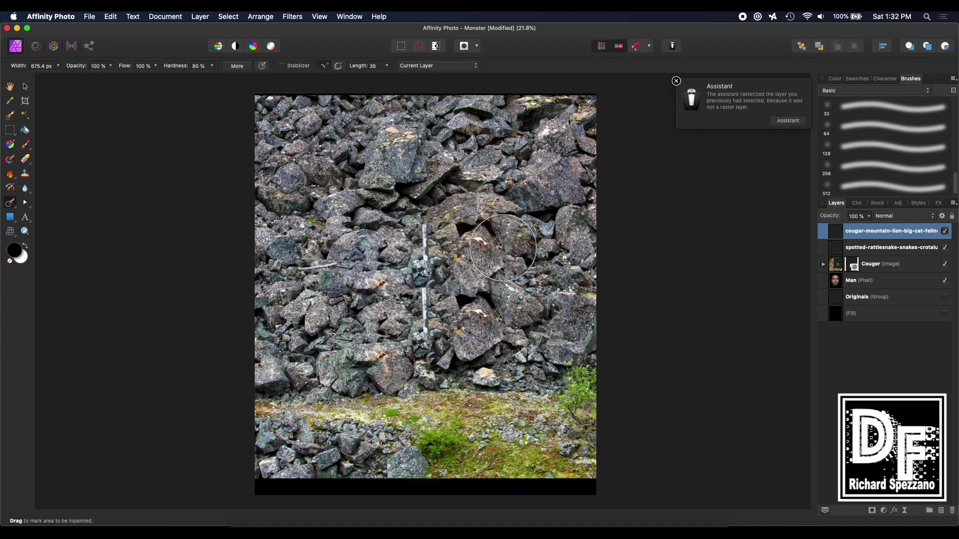
drag(441, 354, 425, 220)
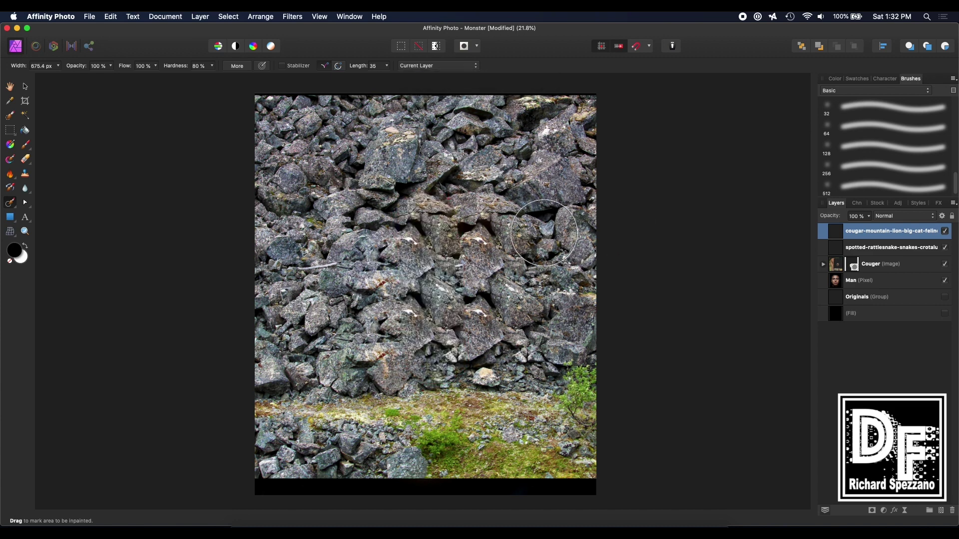
Step: Lower the rock layer's opacity to 48% and reposition it over the man's face
click(25, 86)
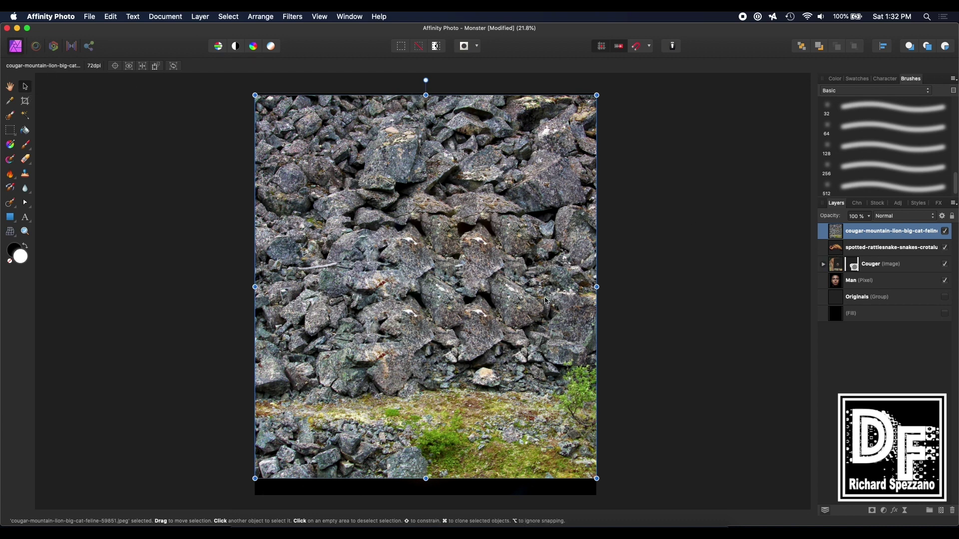
drag(481, 269, 482, 281)
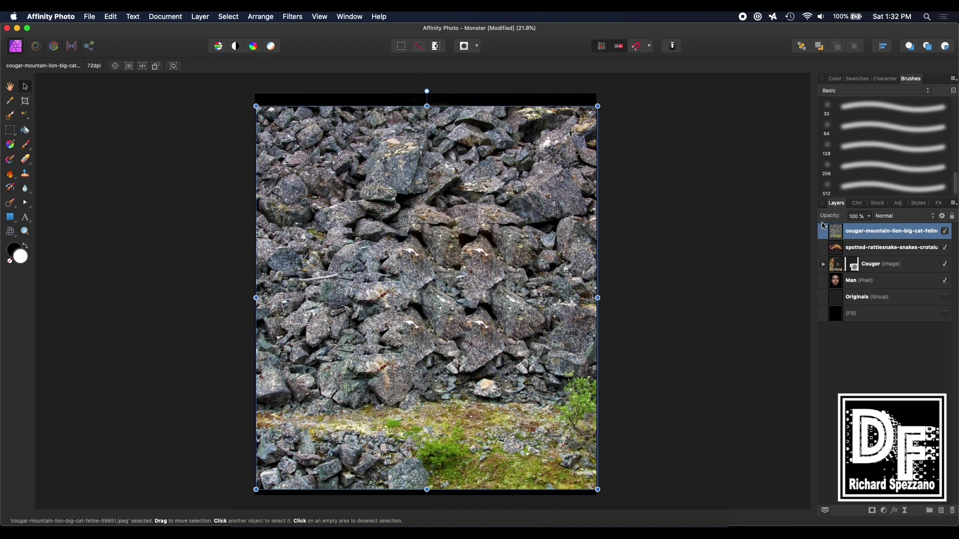
drag(432, 232, 433, 223)
key(5)
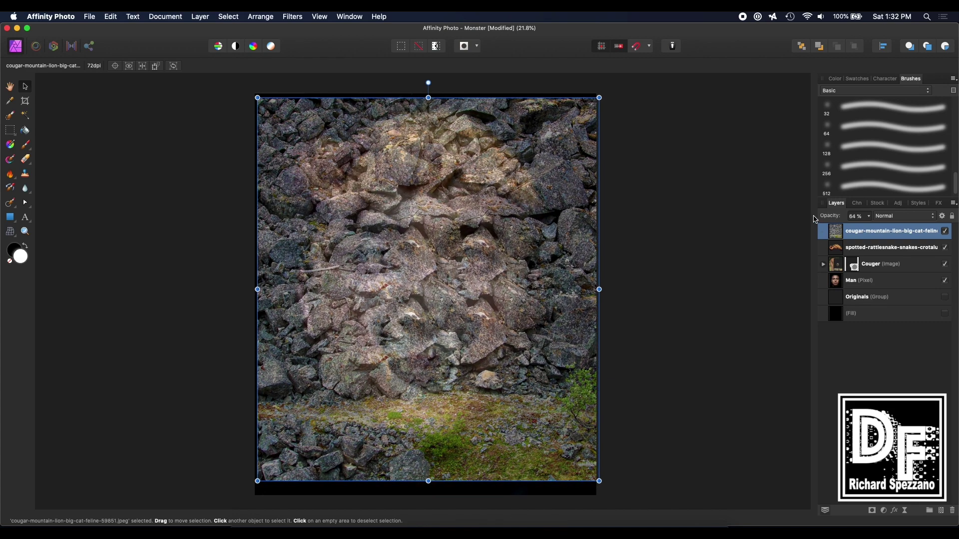
drag(805, 218, 804, 218)
mouse_move(522, 258)
mouse_down()
mouse_move(521, 270)
mouse_move(448, 255)
mouse_move(313, 257)
mouse_move(501, 288)
mouse_move(525, 265)
mouse_up()
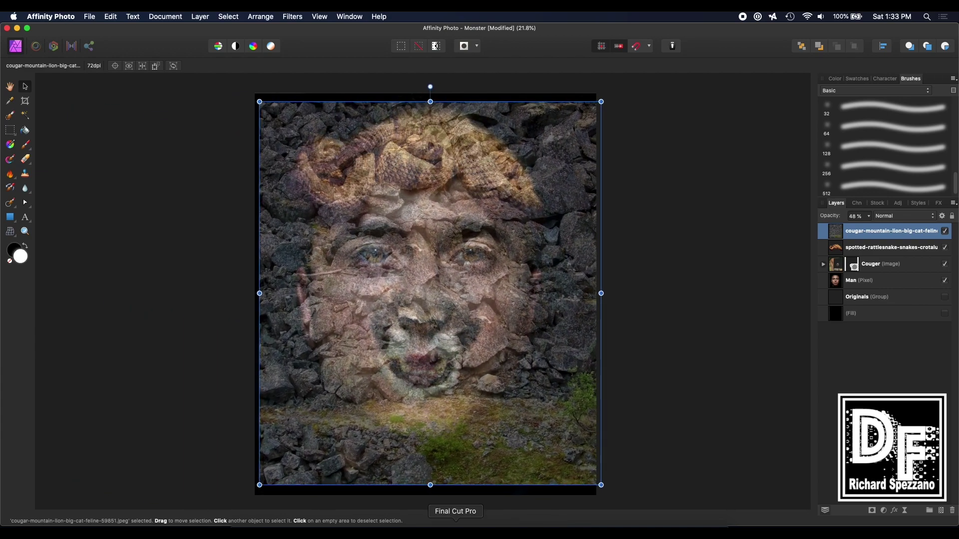
Step: Compress the rock layer vertically by raising its lower edge, and restore its opacity to 100%
drag(431, 486, 420, 422)
scroll(472, 309, up, 3)
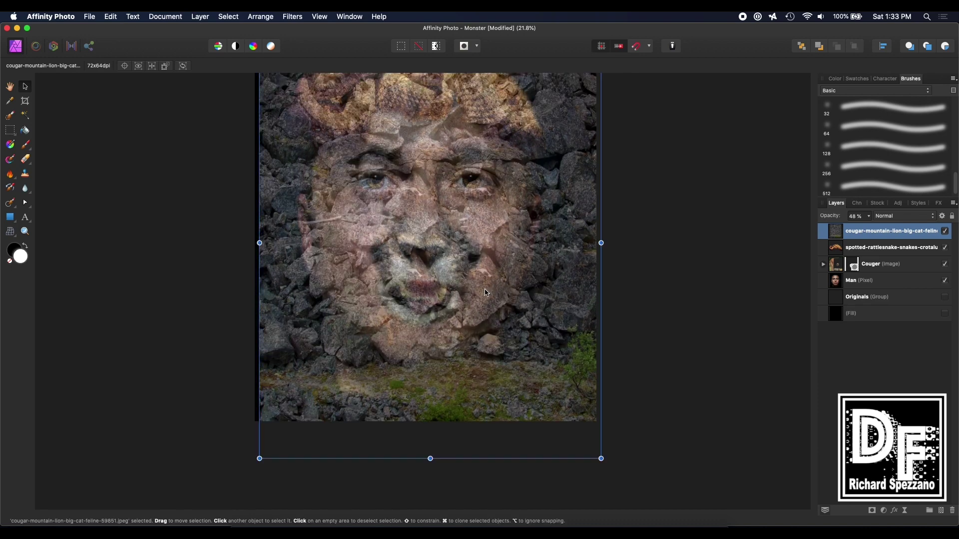
scroll(472, 305, up, 3)
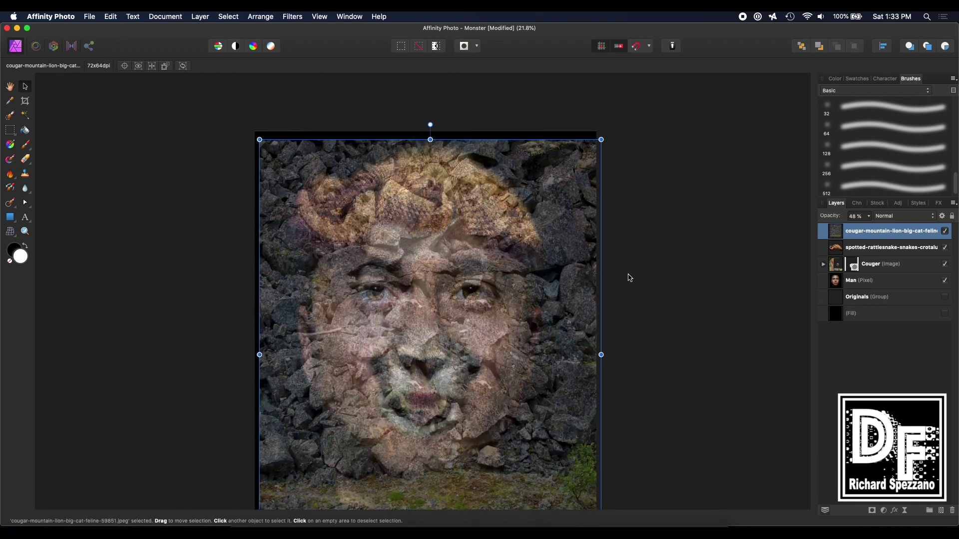
click(681, 277)
click(442, 280)
drag(831, 217, 886, 216)
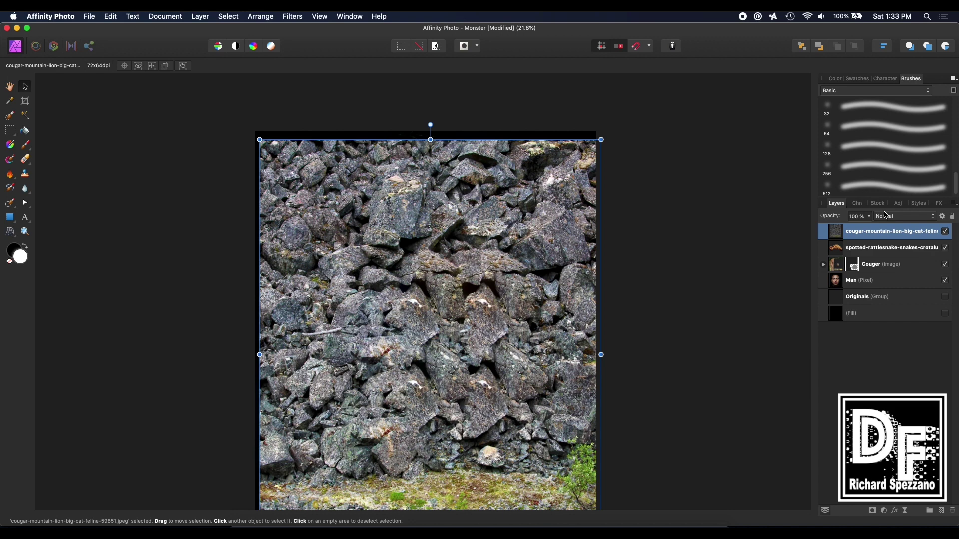
Step: Add a mask to the rock layer and invert it to hide all the rocks
click(872, 510)
click(849, 247)
key(b)
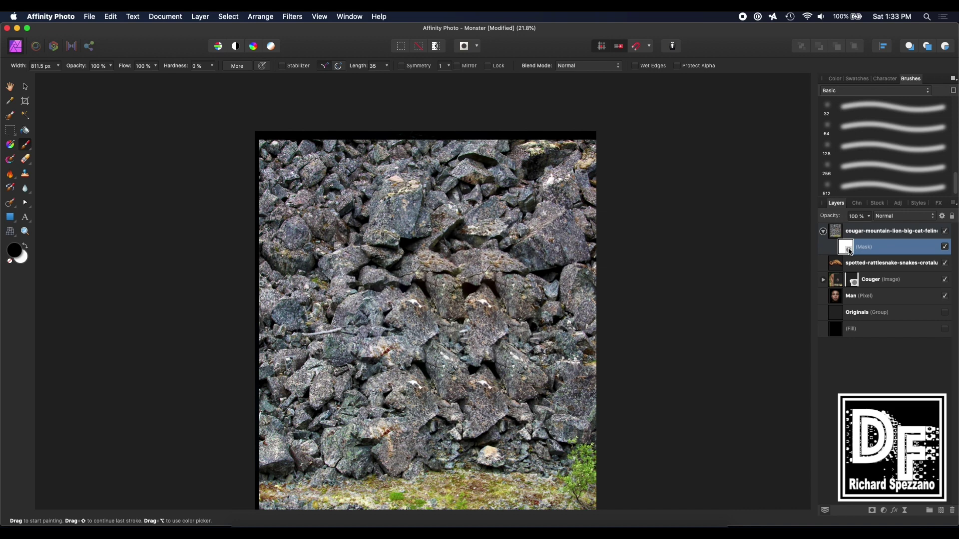
key(super+i)
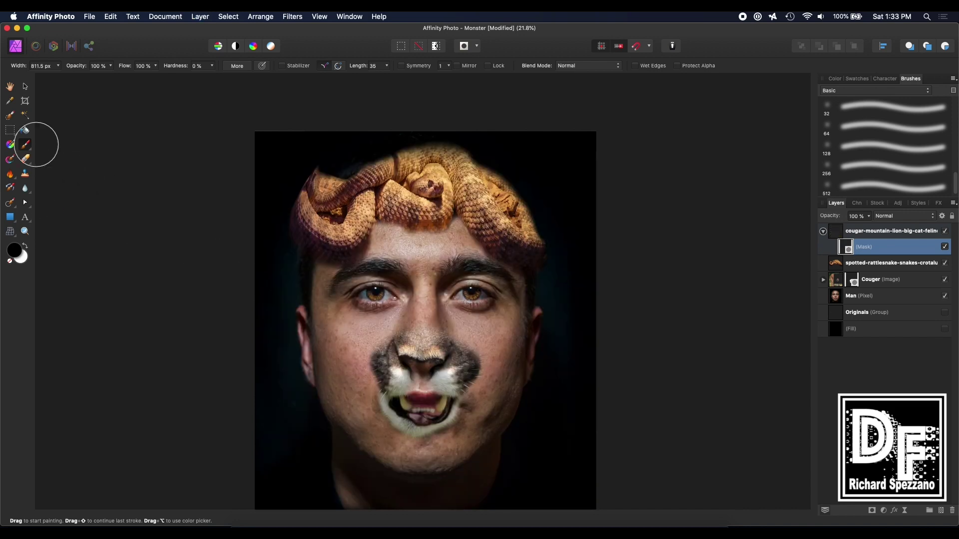
Step: Paint white on the mask with the 811.5 px soft brush to reveal rocks over the cheeks, chin, forehead and snake coils
click(26, 248)
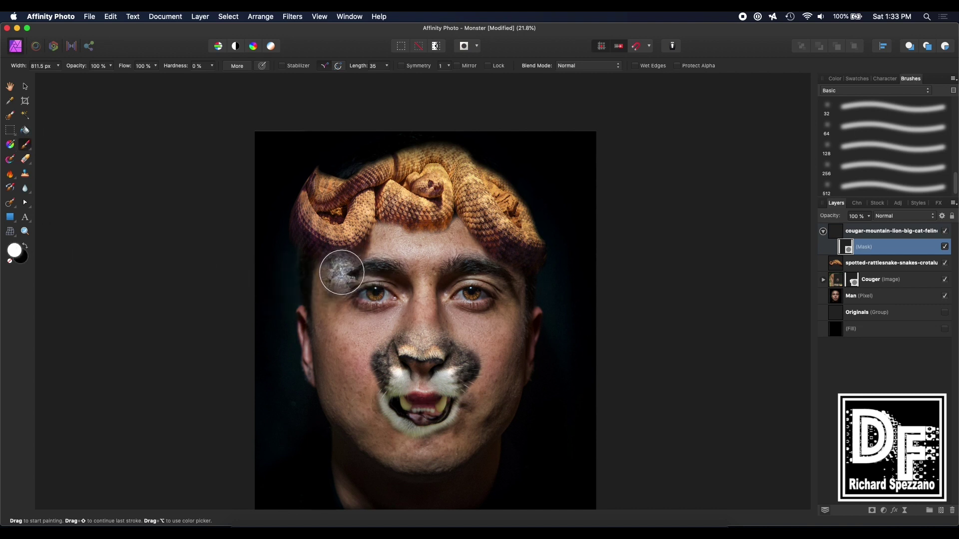
mouse_move(342, 271)
mouse_down()
mouse_move(328, 340)
mouse_move(368, 422)
mouse_move(360, 499)
mouse_move(363, 452)
mouse_move(395, 500)
mouse_move(387, 457)
mouse_move(437, 481)
mouse_move(416, 462)
mouse_move(449, 463)
mouse_move(484, 421)
mouse_move(446, 453)
mouse_move(389, 447)
mouse_move(373, 434)
mouse_move(399, 454)
mouse_move(464, 447)
mouse_move(479, 408)
mouse_move(478, 360)
mouse_move(494, 336)
mouse_move(480, 374)
mouse_move(408, 360)
mouse_move(369, 372)
mouse_move(356, 248)
mouse_move(367, 250)
mouse_move(359, 248)
mouse_move(369, 239)
mouse_move(359, 233)
mouse_move(433, 231)
mouse_move(500, 246)
mouse_move(409, 190)
mouse_move(360, 227)
mouse_up()
key(super+z)
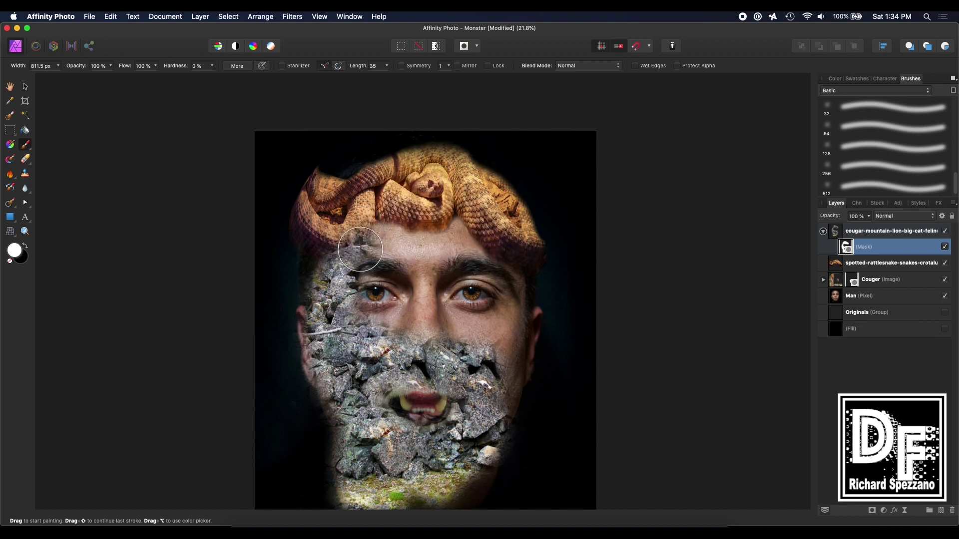
mouse_move(353, 240)
mouse_down()
mouse_move(496, 247)
mouse_move(488, 213)
mouse_move(453, 184)
mouse_move(322, 201)
mouse_move(328, 218)
mouse_move(355, 224)
mouse_move(440, 216)
mouse_move(518, 241)
mouse_move(470, 183)
mouse_move(446, 172)
mouse_move(400, 175)
mouse_move(460, 252)
mouse_move(487, 261)
mouse_move(484, 242)
mouse_move(515, 258)
mouse_move(509, 394)
mouse_up()
Step: Reveal the rocks along the outer side of the face and over the nose with a smaller white brush
key(bracketleft)
key(bracketleft)
key(bracketleft)
key(bracketleft)
key(bracketleft)
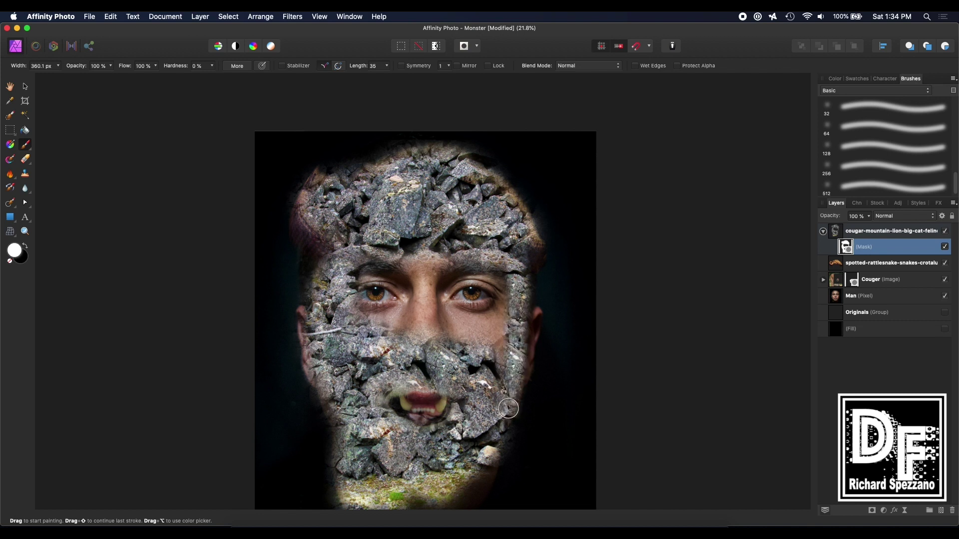
key(bracketleft)
key(bracketleft)
mouse_move(536, 319)
mouse_down()
mouse_move(529, 365)
mouse_move(539, 311)
mouse_move(494, 337)
mouse_move(495, 309)
mouse_move(473, 318)
mouse_move(437, 310)
mouse_move(421, 350)
mouse_move(419, 248)
mouse_up()
Step: Reveal rocks over the eyebrows, nose bridge and skin around the eyes with a 386.8 px brush, leaving the eyes clear
key(bracketright)
key(bracketright)
mouse_move(425, 278)
mouse_down()
mouse_move(433, 287)
mouse_move(454, 272)
mouse_move(495, 272)
mouse_up()
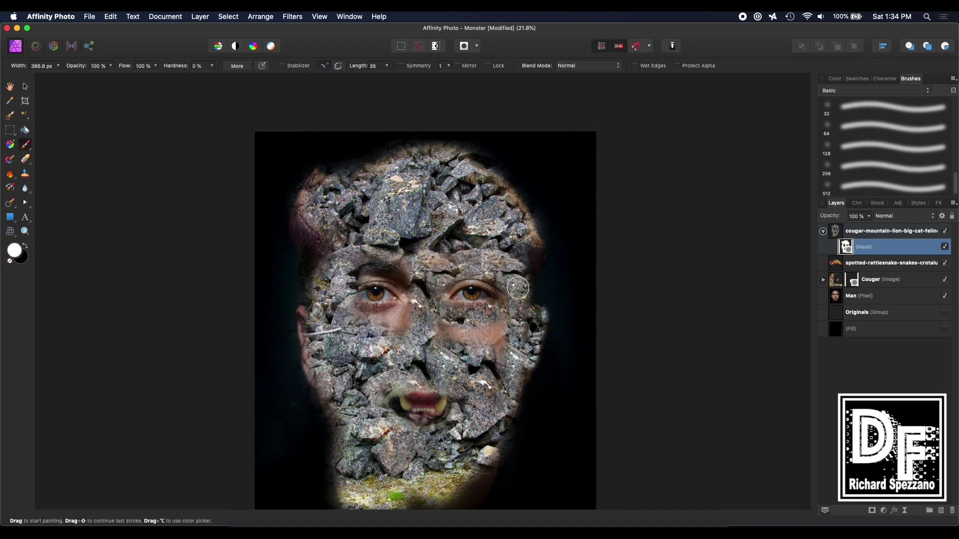
mouse_move(377, 268)
mouse_down()
mouse_move(346, 283)
mouse_move(346, 303)
mouse_move(364, 319)
mouse_move(408, 317)
mouse_move(413, 295)
mouse_move(384, 259)
mouse_up()
mouse_move(428, 313)
mouse_down()
mouse_move(463, 346)
mouse_move(514, 333)
mouse_move(468, 342)
mouse_move(505, 321)
mouse_move(476, 329)
mouse_move(476, 340)
mouse_move(461, 330)
mouse_up()
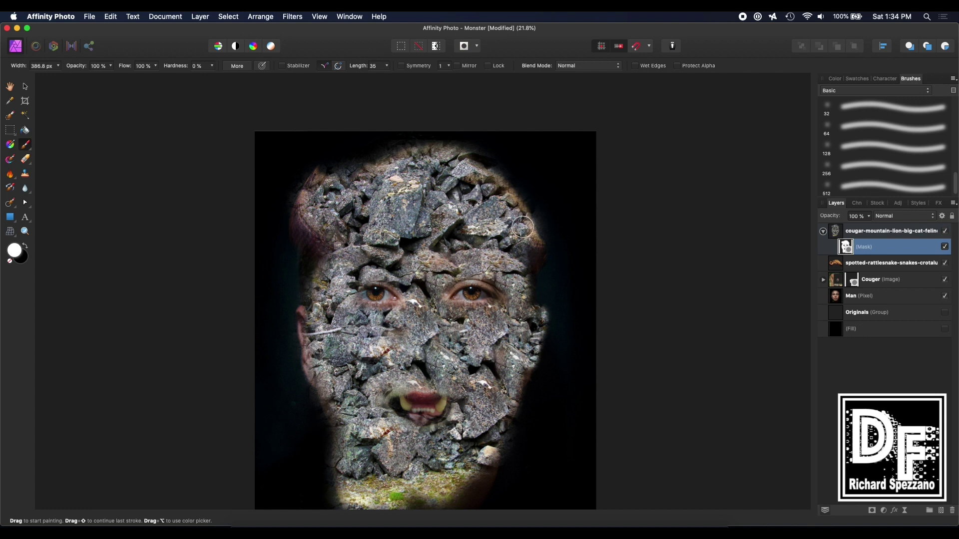
Step: Set the rock layer's blend mode to Overlay and collapse its mask in the layer stack
click(26, 86)
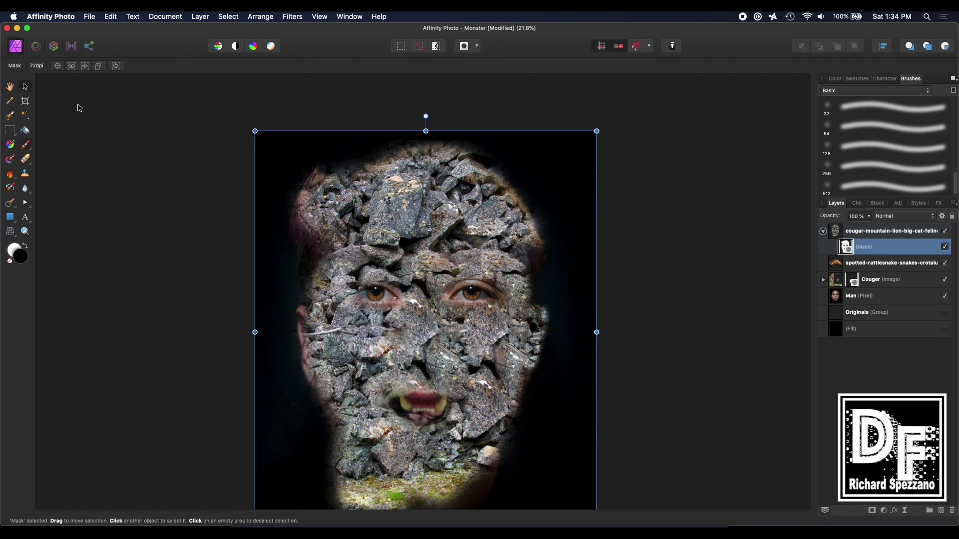
click(885, 218)
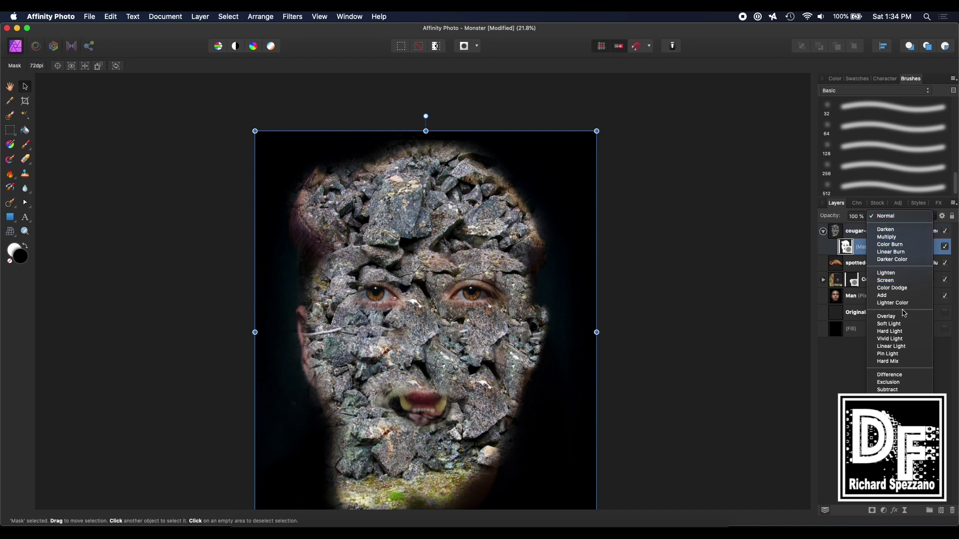
click(843, 234)
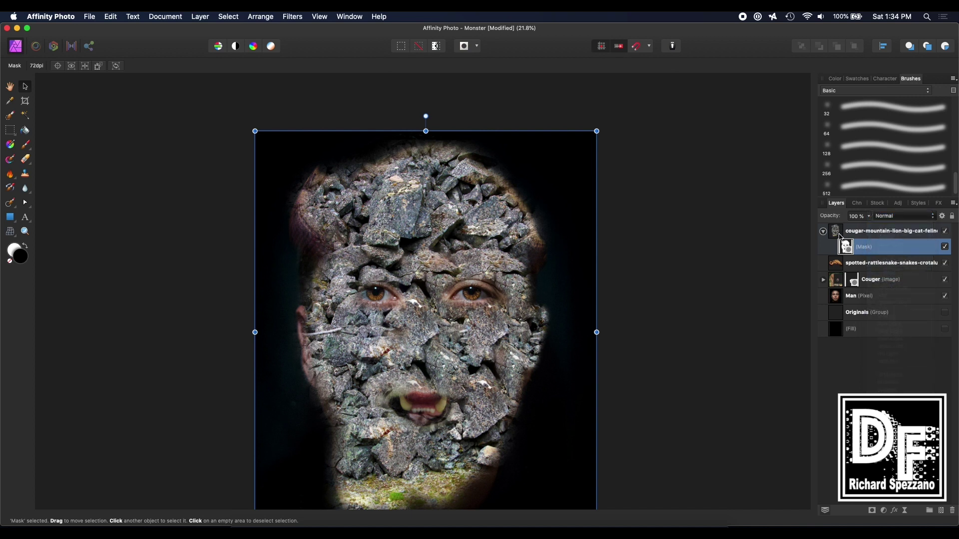
click(839, 235)
click(883, 219)
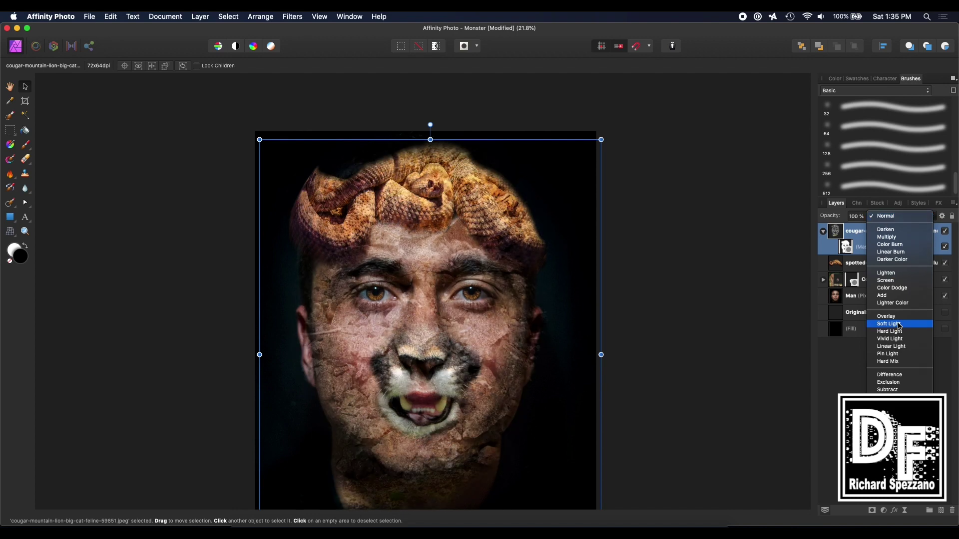
click(894, 317)
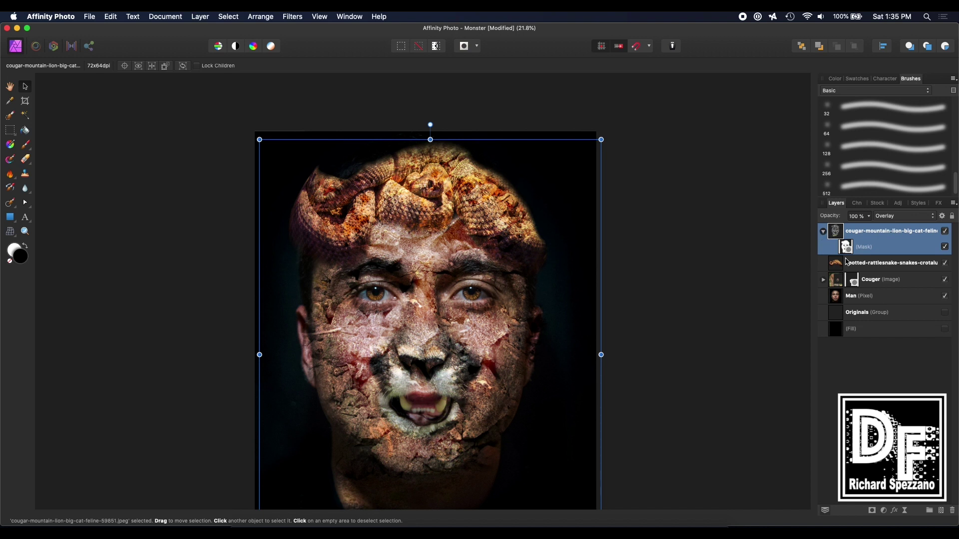
click(823, 232)
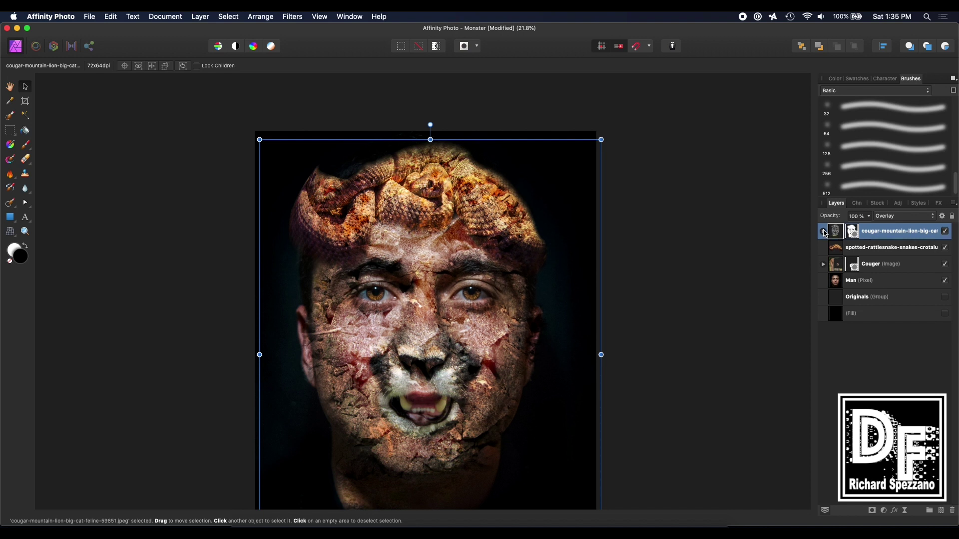
Step: Add an HSL adjustment above the rock layer with hue shift 180°, saturation -45% and luminosity -11%
click(885, 512)
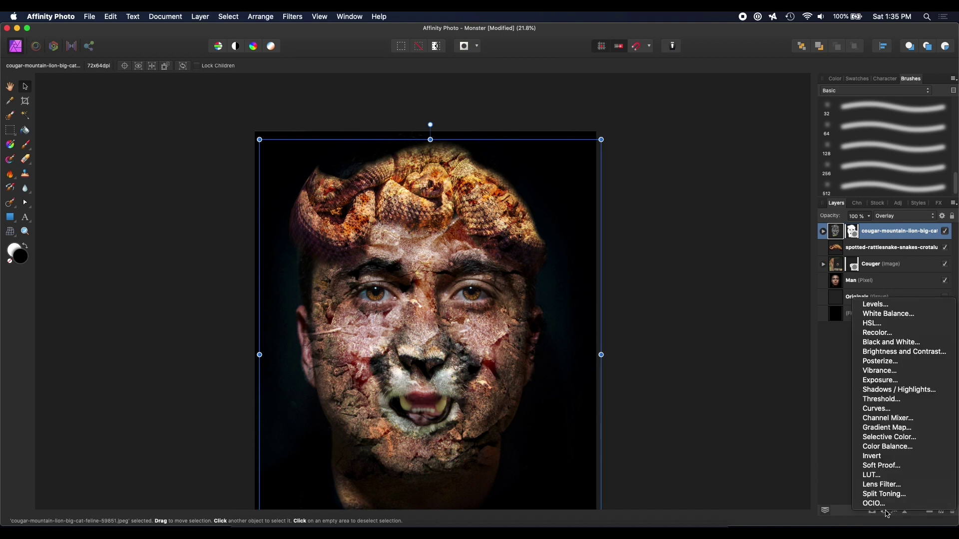
click(877, 323)
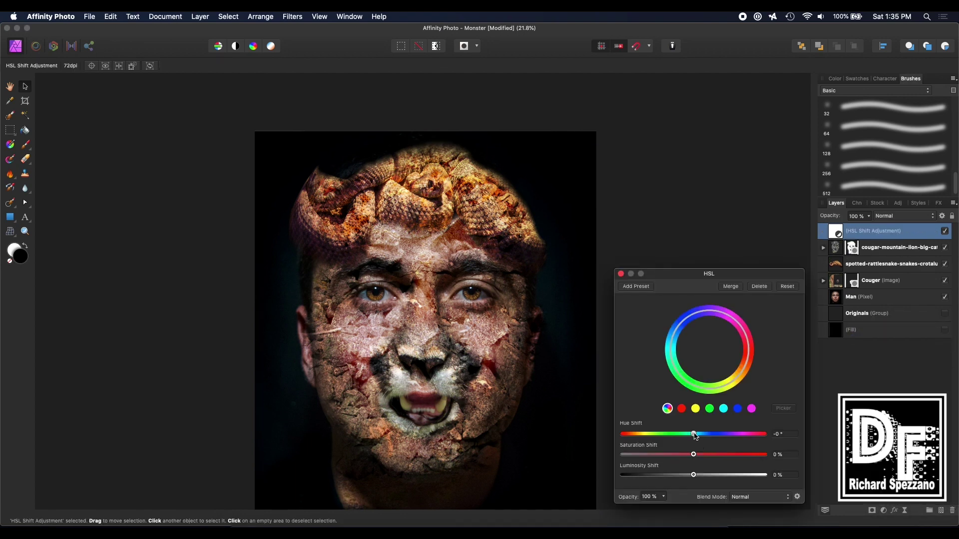
drag(694, 434, 764, 434)
mouse_move(694, 455)
mouse_down()
mouse_move(624, 454)
mouse_move(745, 455)
mouse_move(606, 447)
mouse_move(679, 450)
mouse_up()
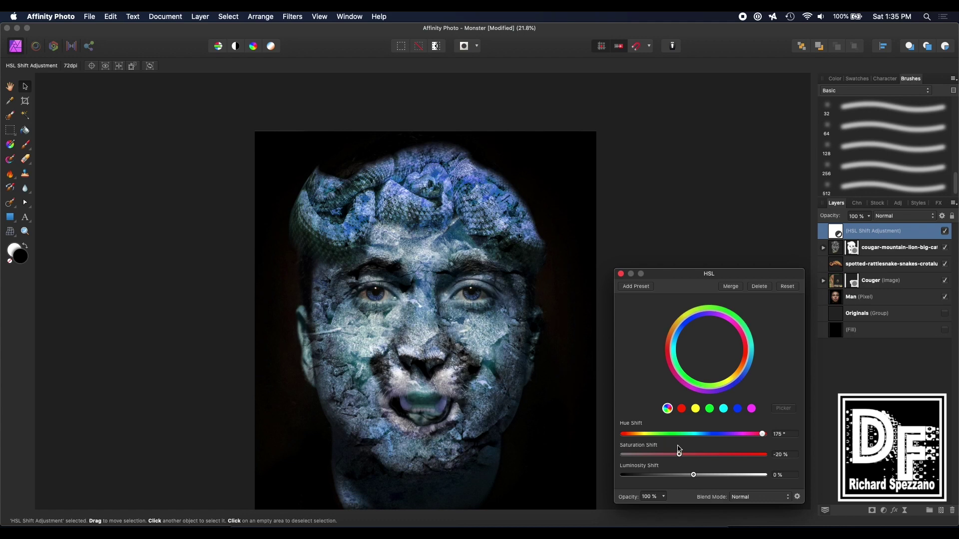
mouse_move(759, 436)
mouse_down()
mouse_move(604, 440)
mouse_move(765, 435)
mouse_up()
drag(679, 455, 663, 457)
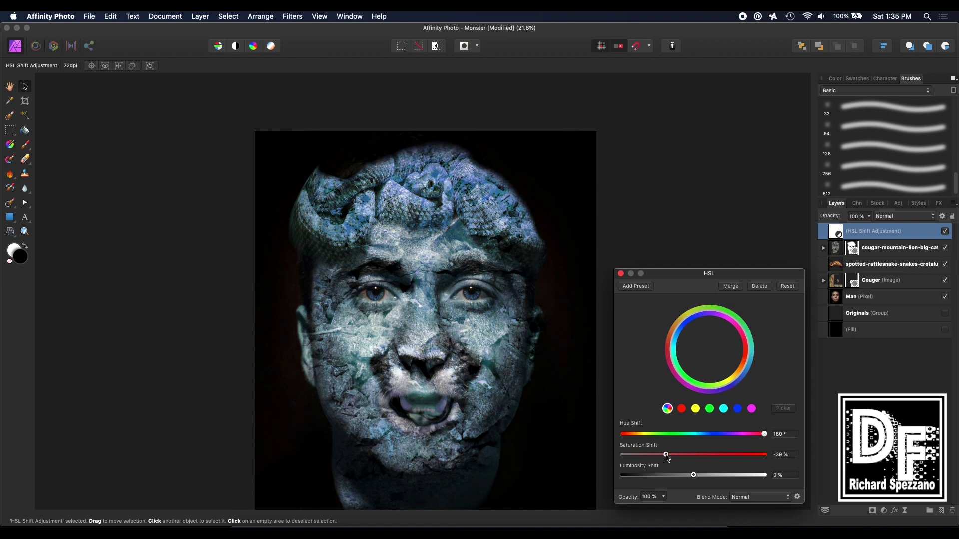
drag(697, 480, 662, 450)
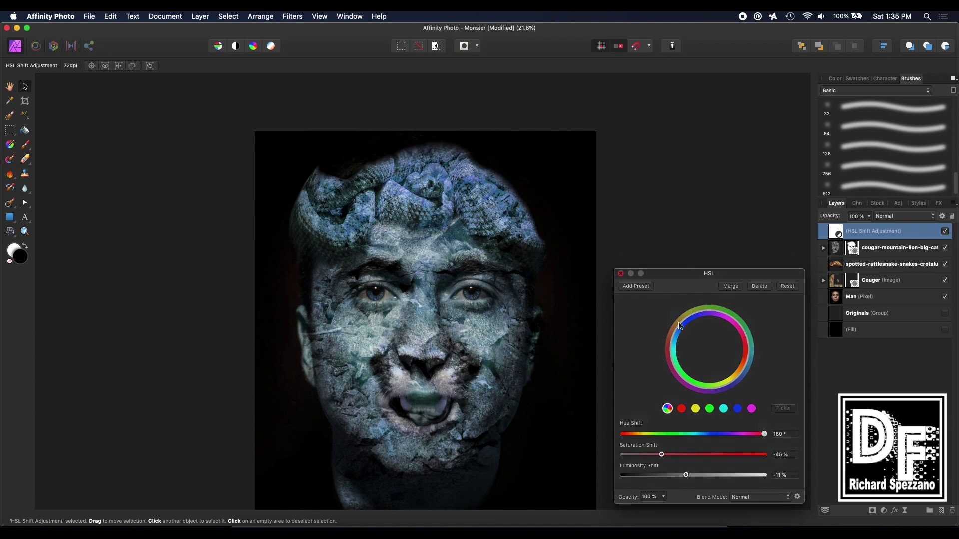
click(622, 273)
Step: Merge all visible layers into a new pixel layer and add an empty pixel layer above it
key(super+d)
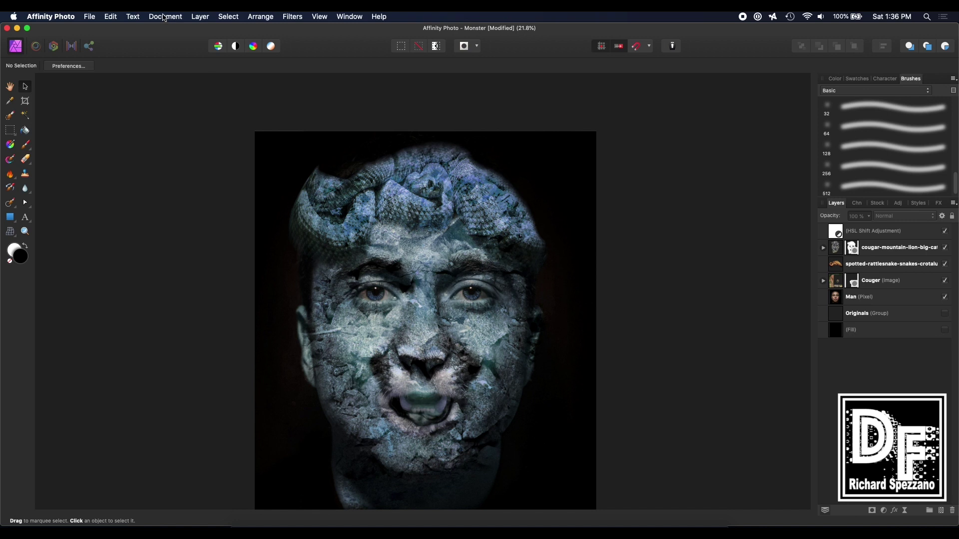
click(200, 17)
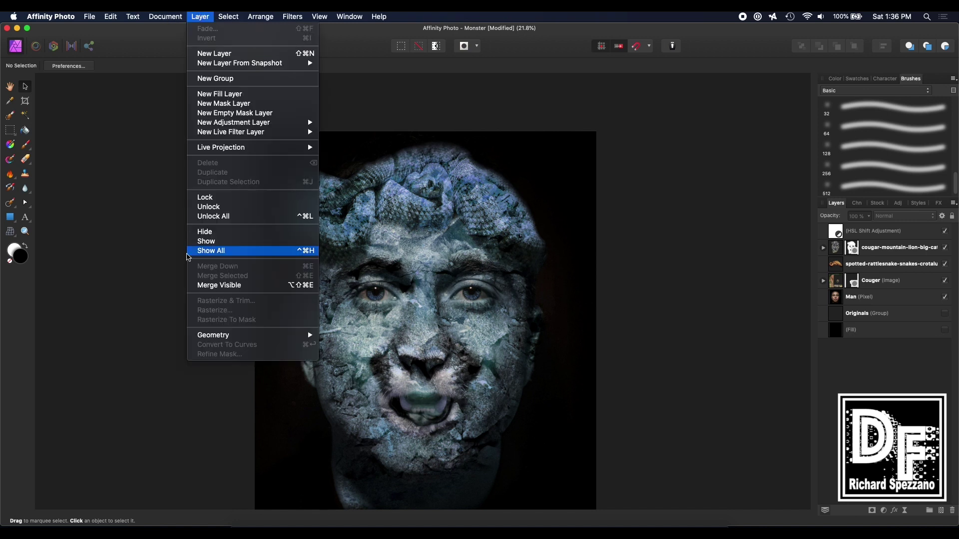
click(206, 287)
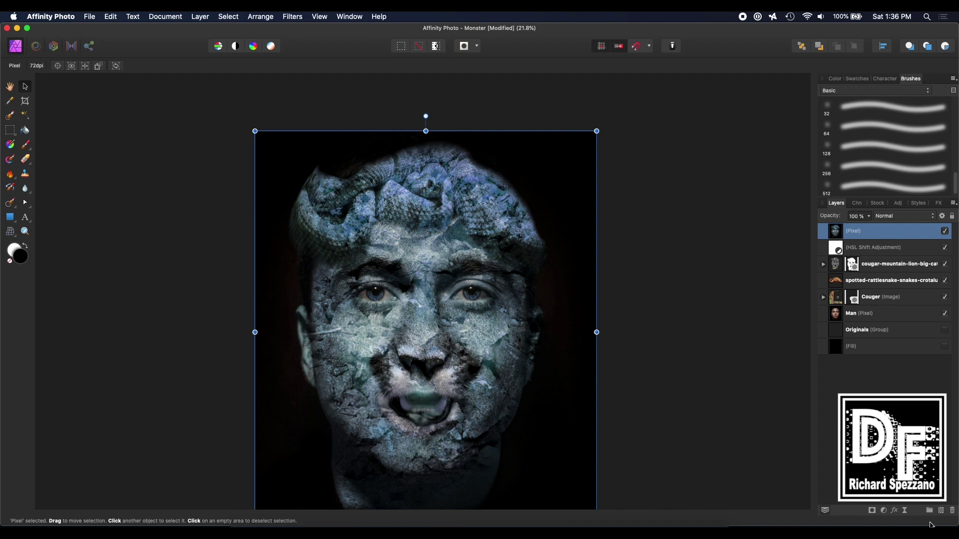
click(941, 511)
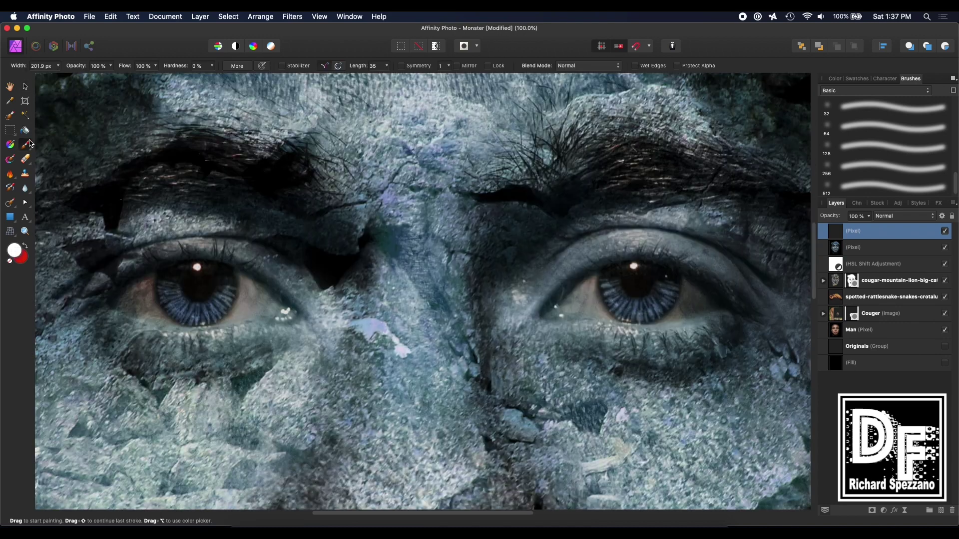
Step: Paint both eyes red on the empty layer with a soft brush, reducing it to 171.6 px for the second eye
click(26, 247)
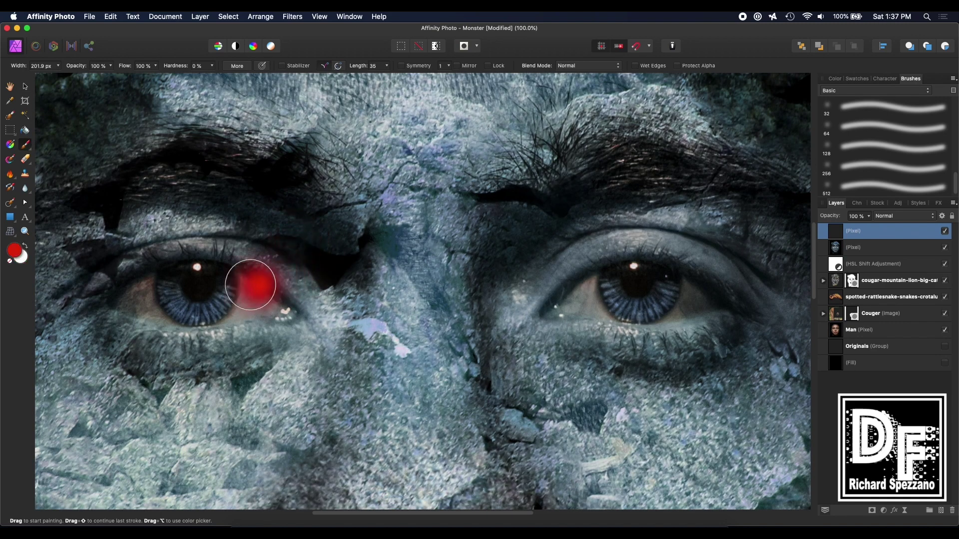
mouse_move(132, 301)
mouse_down()
mouse_move(261, 308)
mouse_move(183, 284)
mouse_up()
click(616, 282)
key(bracketleft)
key(bracketleft)
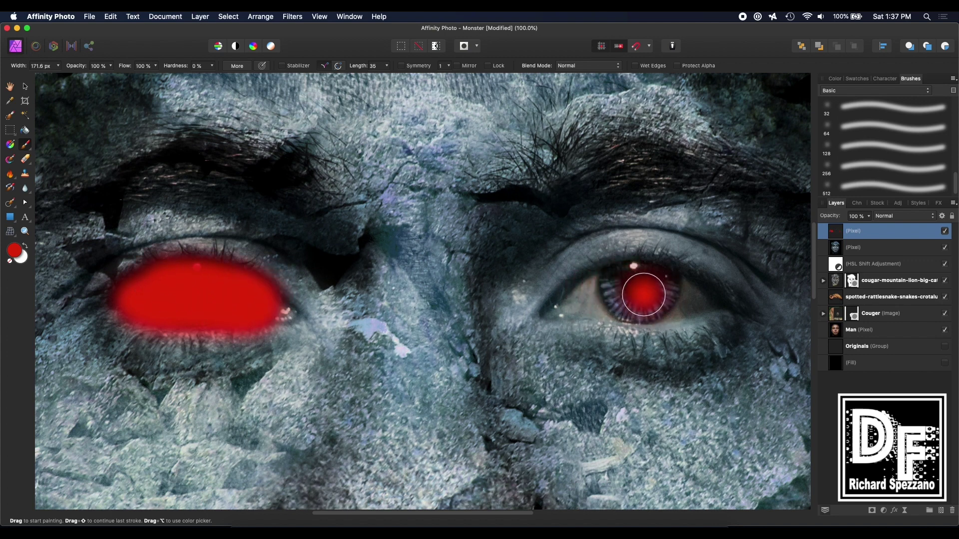
mouse_move(668, 284)
mouse_down()
mouse_move(623, 279)
mouse_move(573, 302)
mouse_move(704, 301)
mouse_up()
Step: Fill the corners of both eyes with red using an 89.6 px brush, undoing the stray dab
key(bracketleft)
key(bracketleft)
key(bracketleft)
click(717, 304)
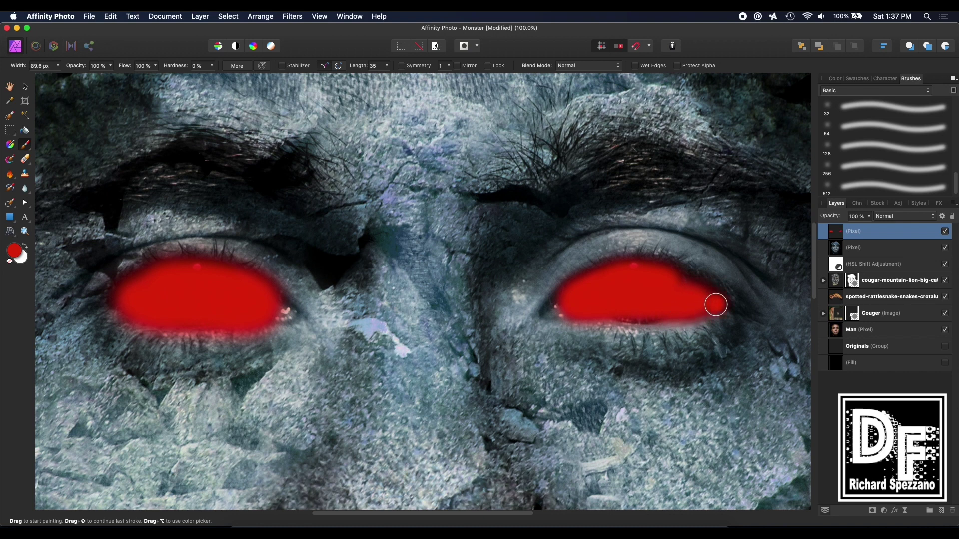
drag(557, 310, 721, 305)
click(514, 311)
key(super+z)
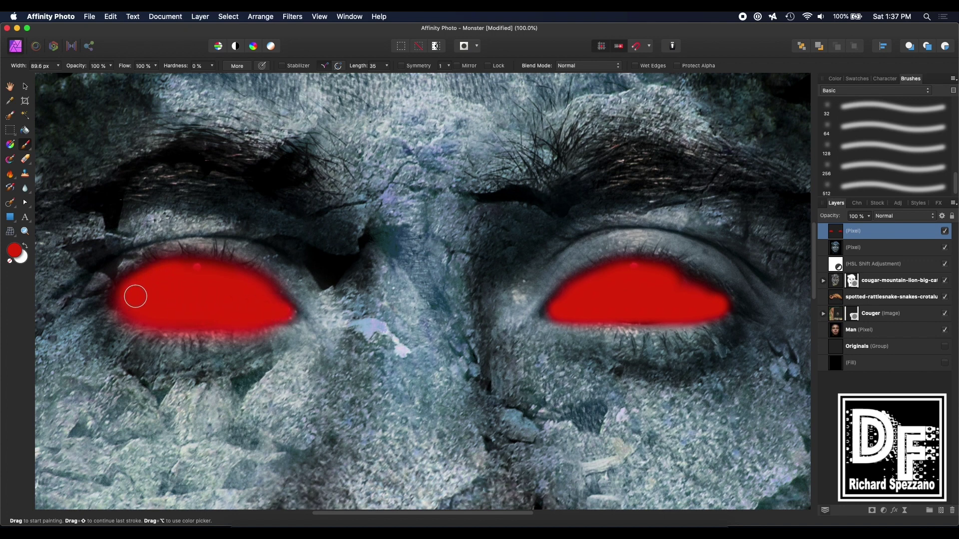
Step: Preview the available blend modes on the layer with the red eye paint and set it to Darken
click(25, 88)
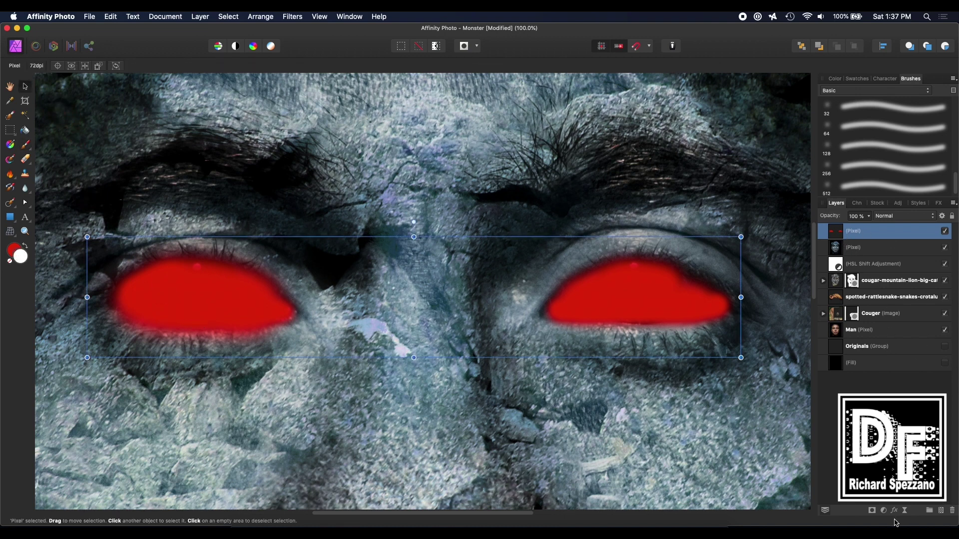
click(905, 216)
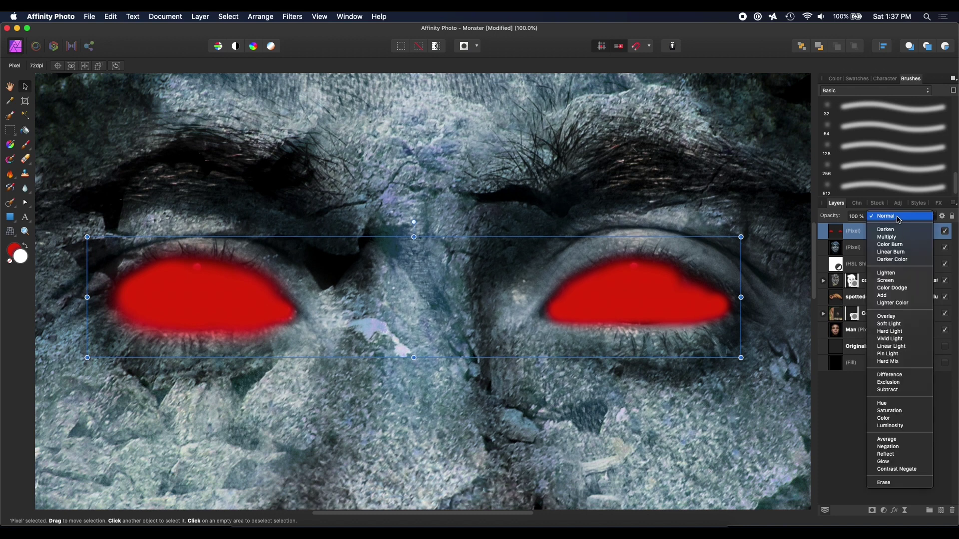
key(Down)
key(Down)
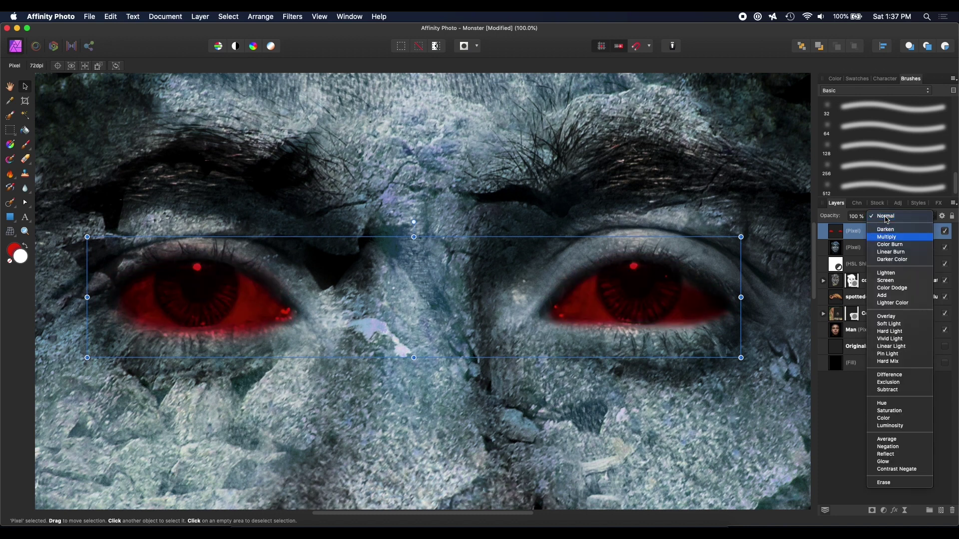
key(Up)
key(Down)
key(Down)
key(Down)
key(Down)
key(Down)
key(Down)
key(Down)
key(Down)
key(Down)
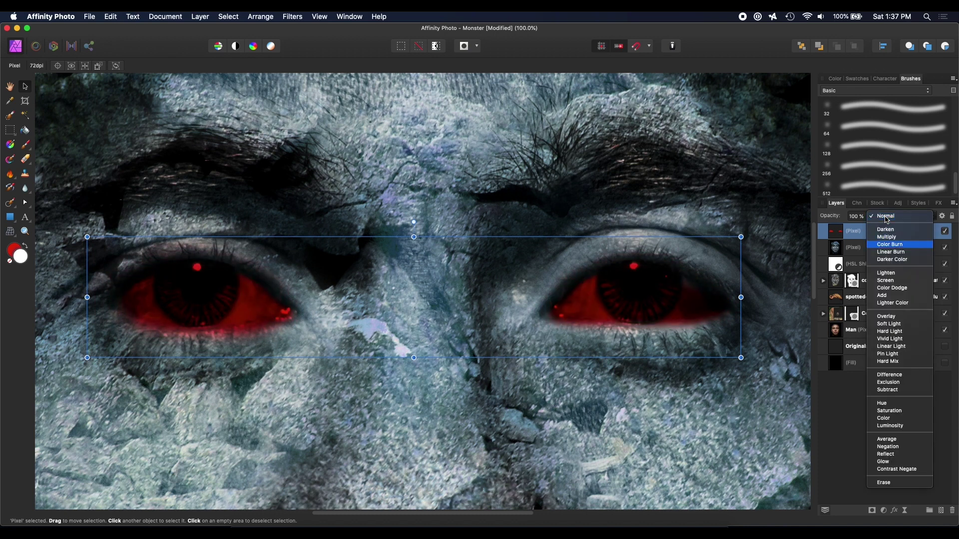
key(Down)
key(Down)
key(Down)
key(Down)
key(Down)
key(Down)
key(Down)
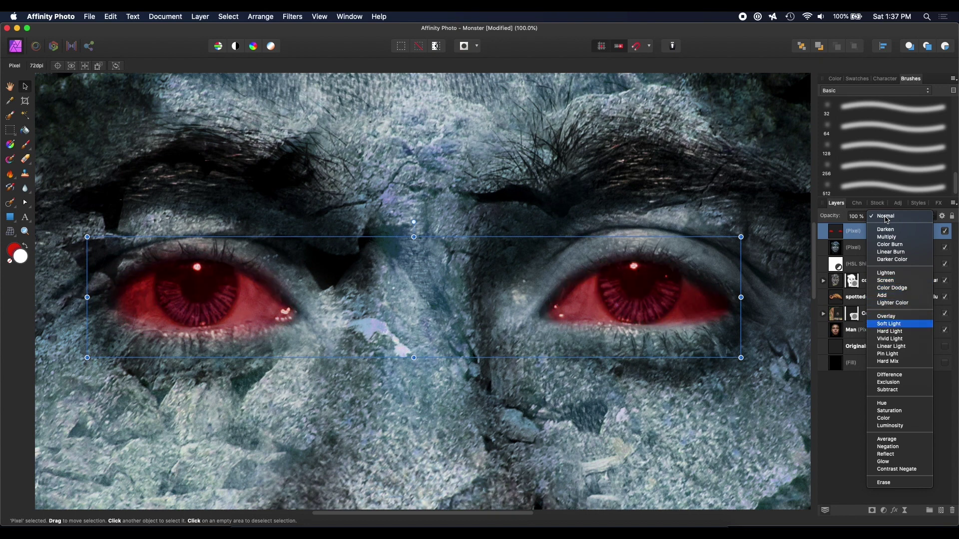
key(Down)
key(Down)
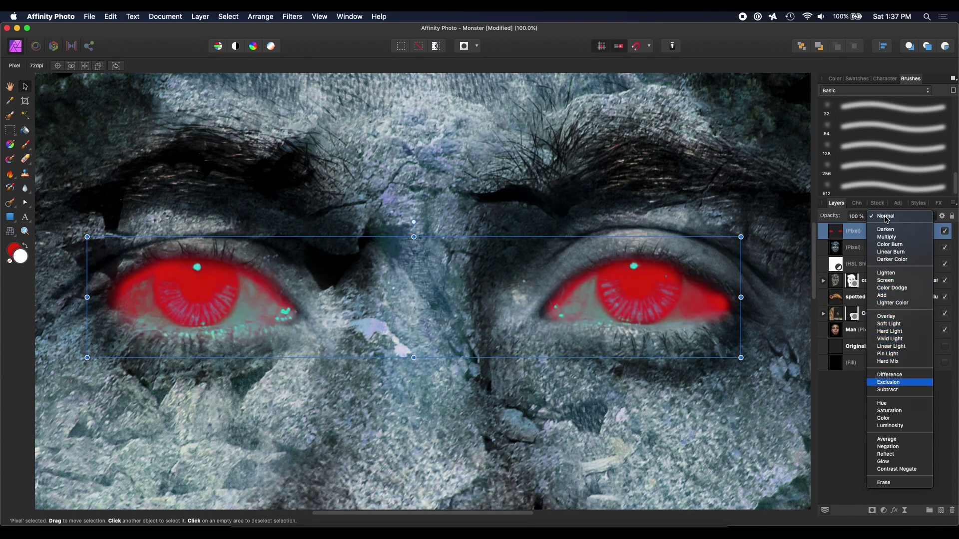
key(Up)
key(Up)
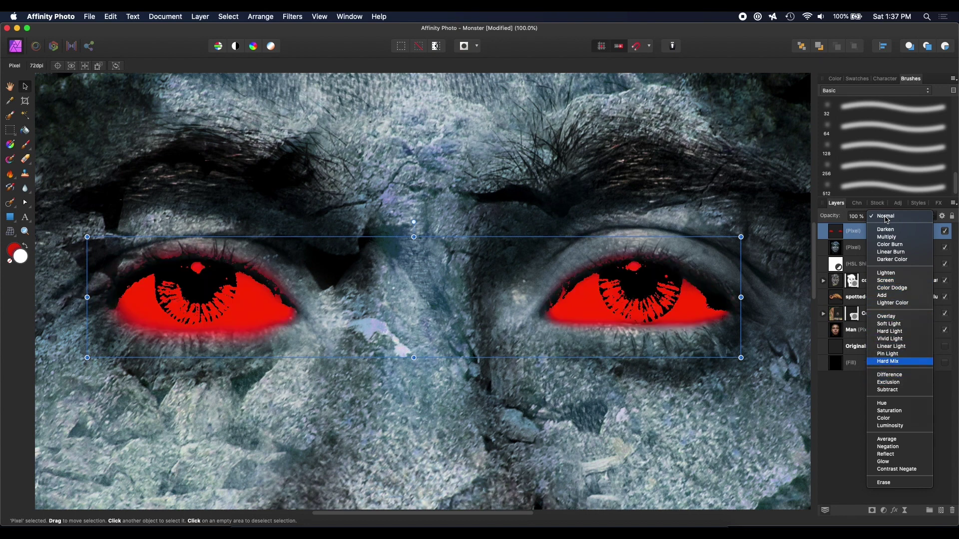
key(Down)
key(Down)
key(Down)
key(Down)
key(Down)
key(Down)
key(Down)
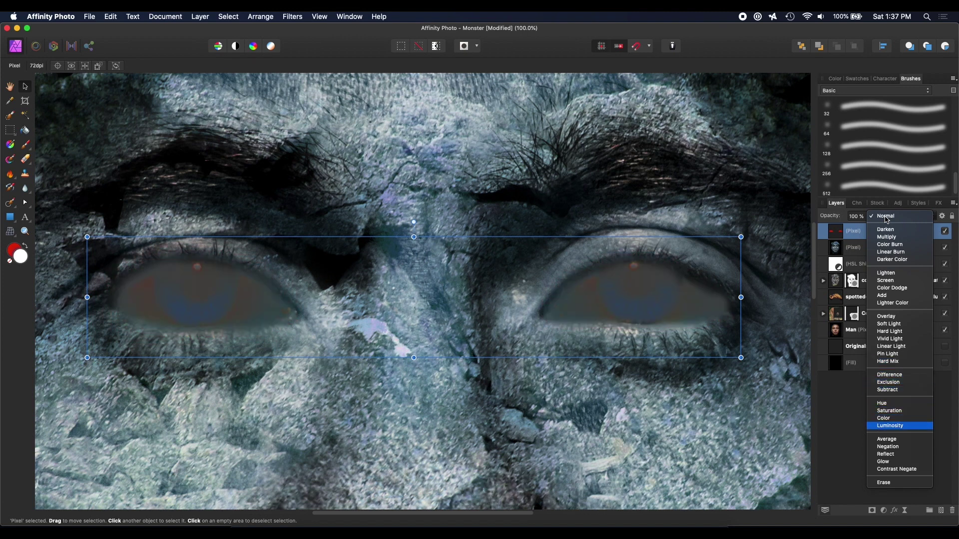
key(Up)
key(Up)
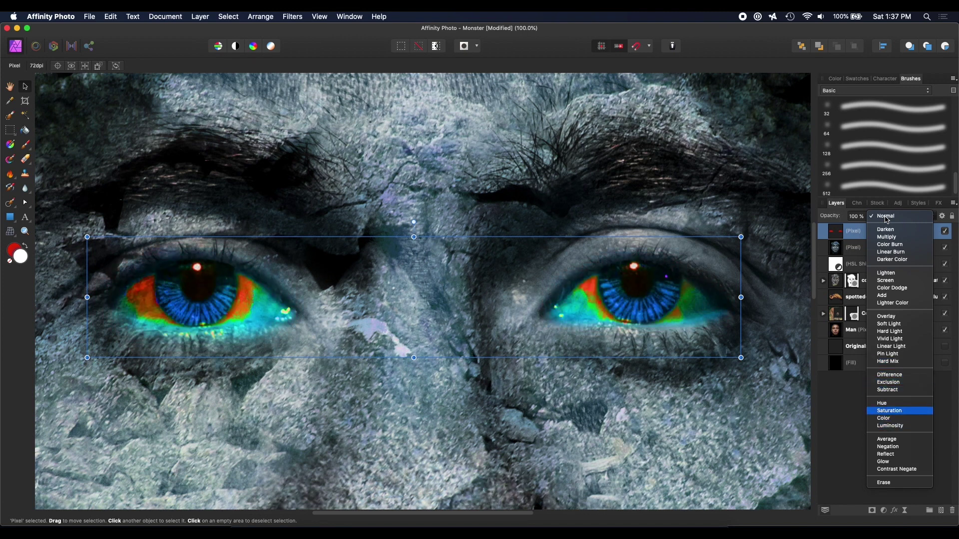
key(Down)
key(Down)
key(Down)
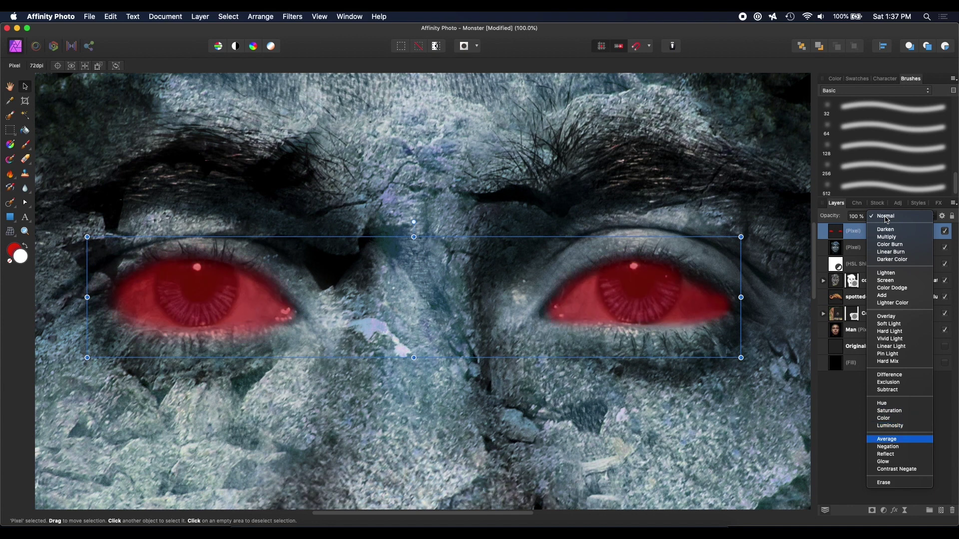
key(Down)
key(Down)
key(Down)
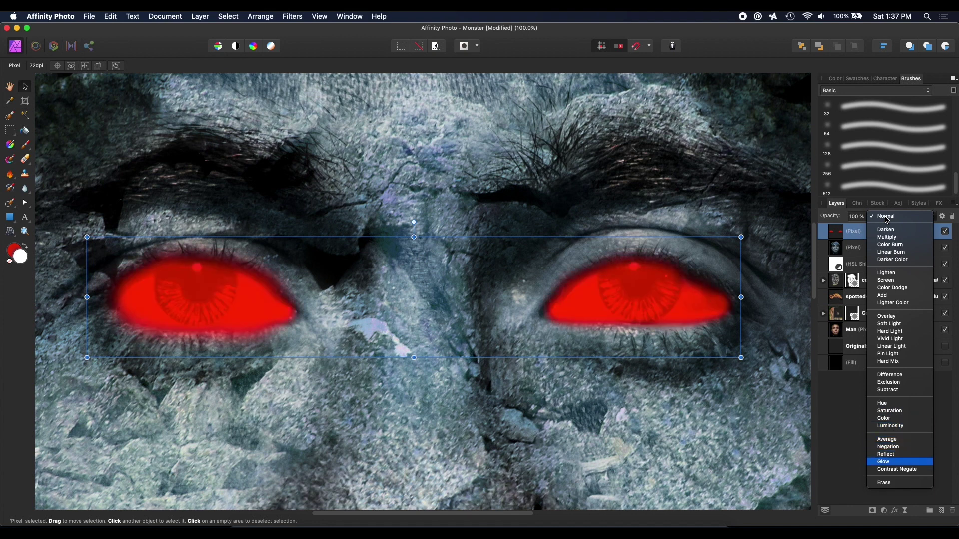
key(Down)
key(Up)
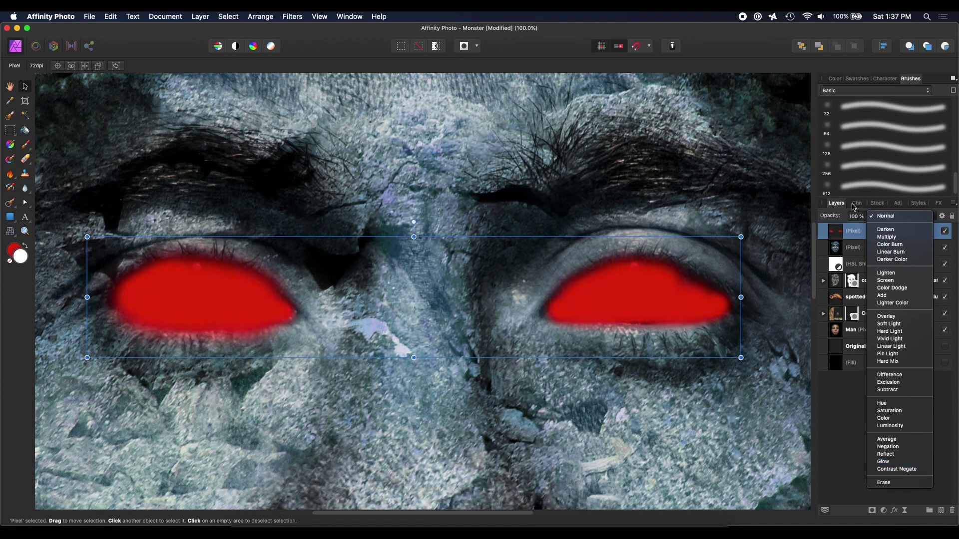
click(881, 229)
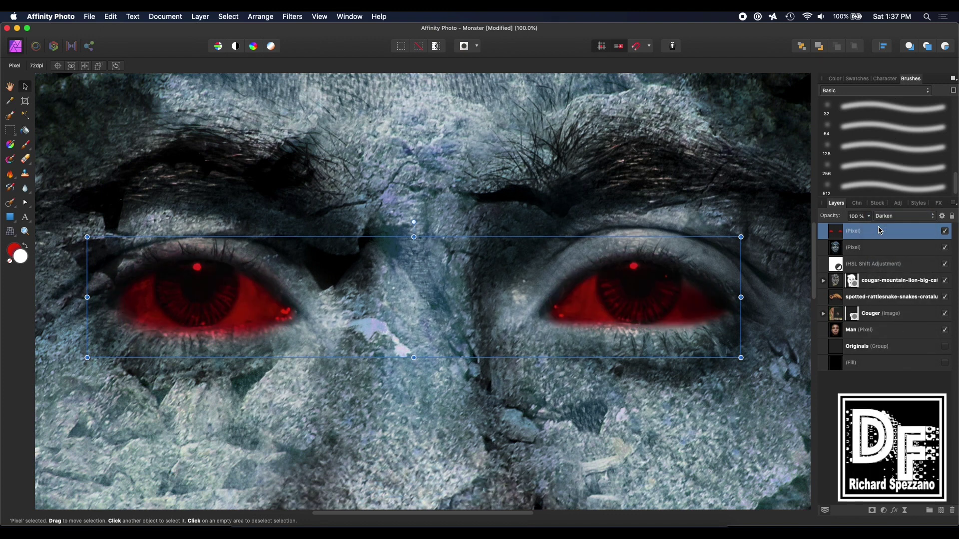
Step: Add an Outer Glow effect to the red eye layer with a 0.9 px radius and pure red colour
click(9, 87)
key(super+0)
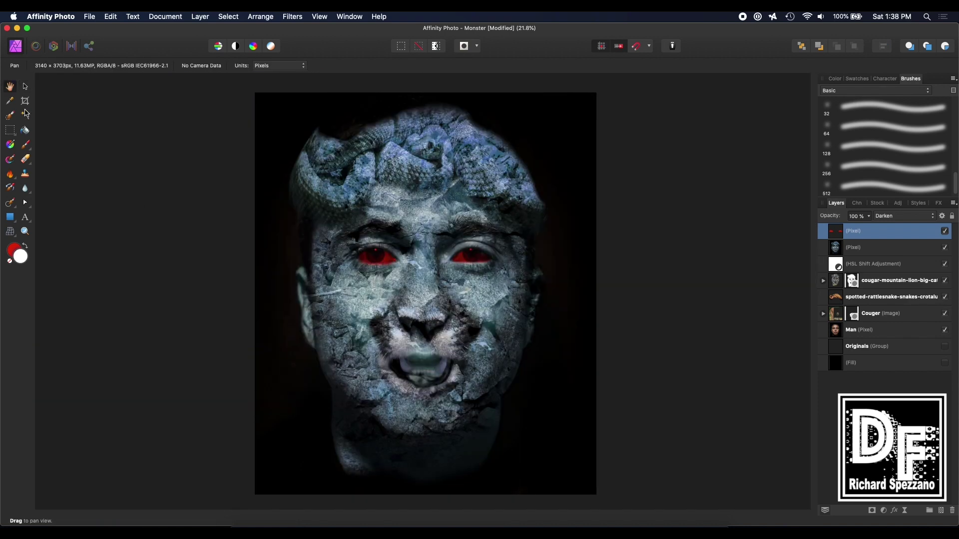
click(28, 88)
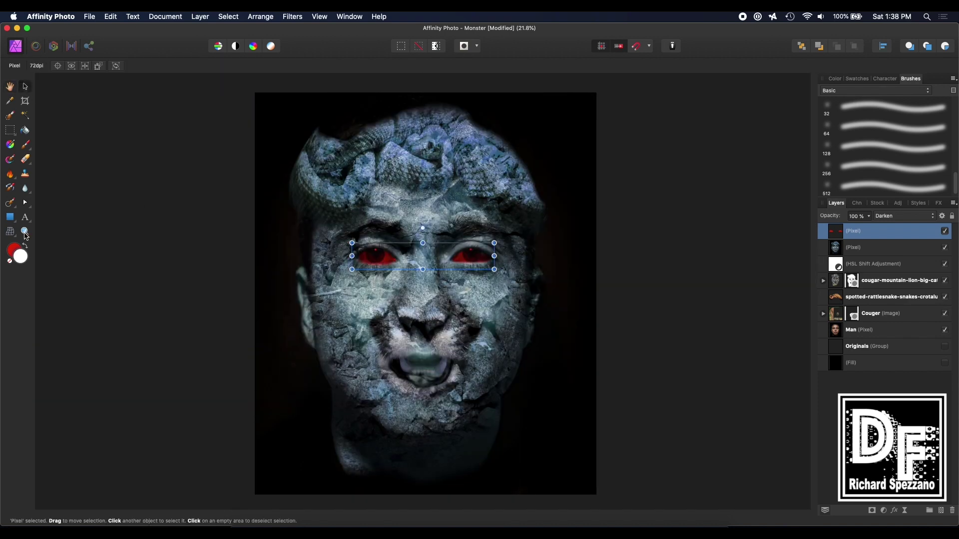
click(895, 512)
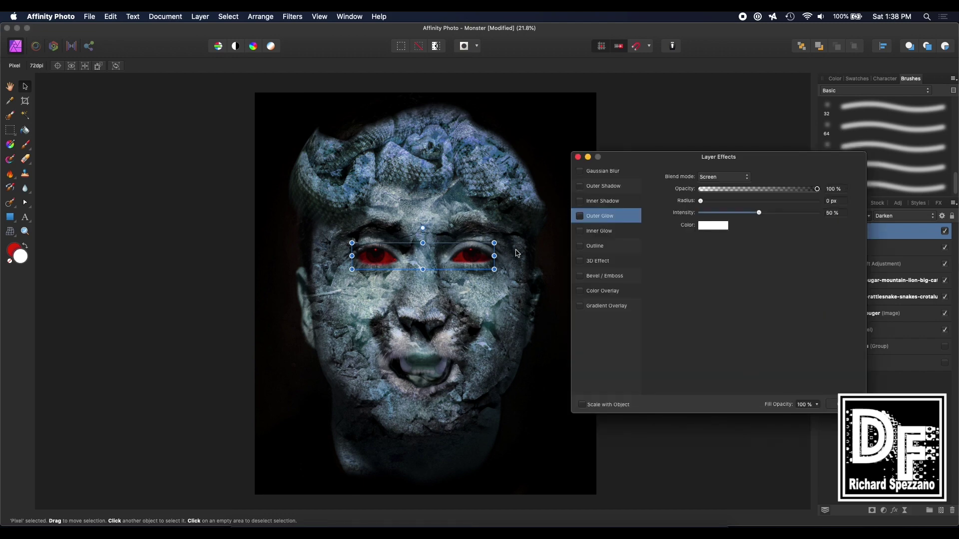
key(super+equal)
key(super+equal)
key(super+equal)
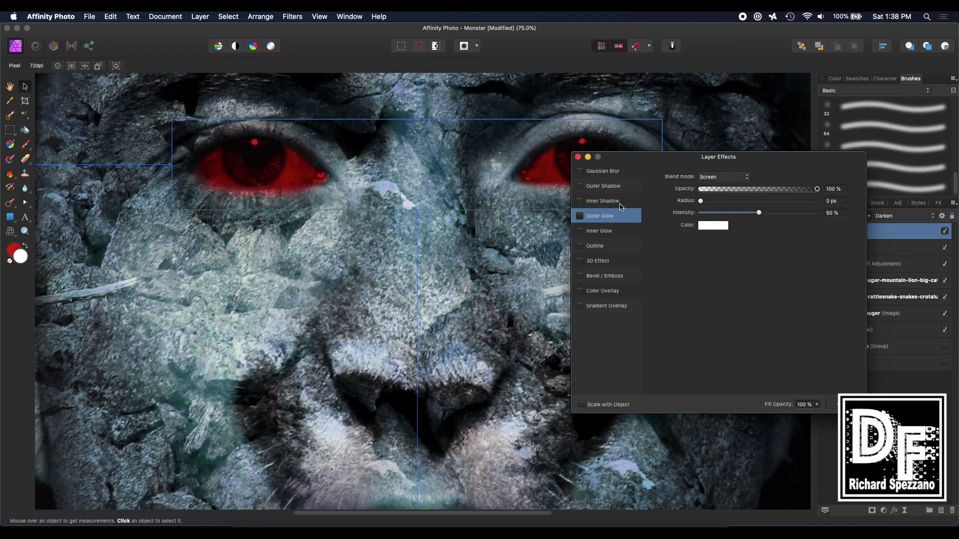
click(579, 216)
drag(701, 200, 725, 200)
click(724, 224)
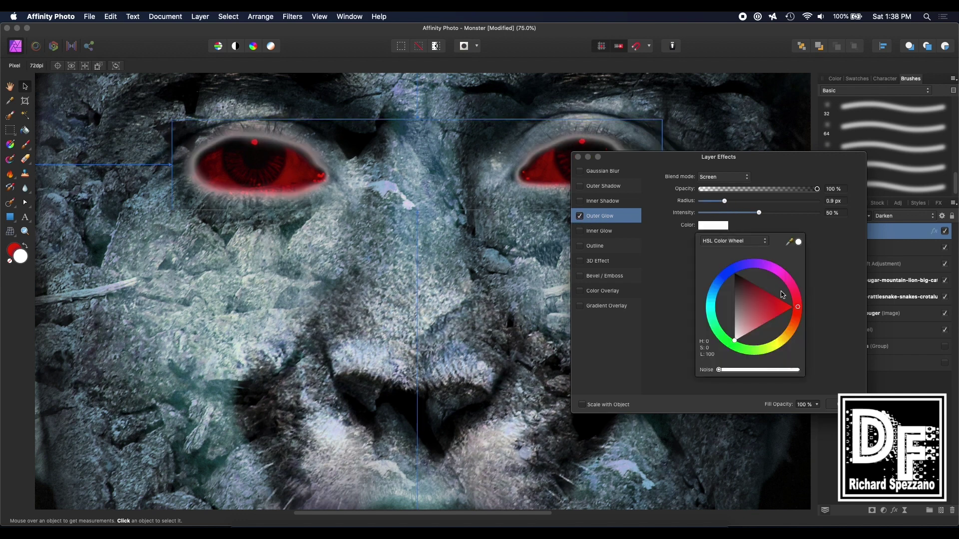
click(795, 308)
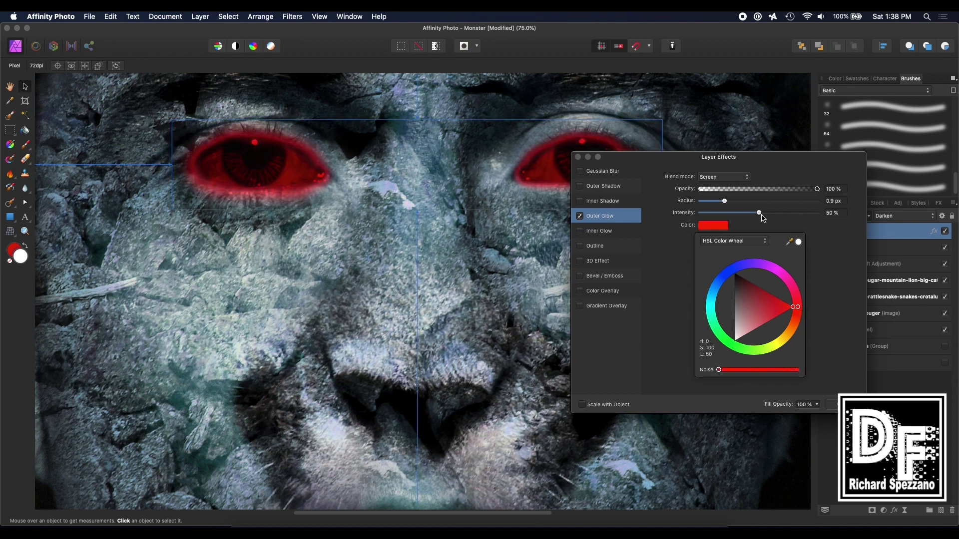
Step: Lower the outer glow's intensity to 15% and its opacity to 76%, and close the layer effects
mouse_move(759, 214)
mouse_down()
mouse_move(734, 216)
mouse_move(743, 213)
mouse_up()
drag(817, 189, 785, 194)
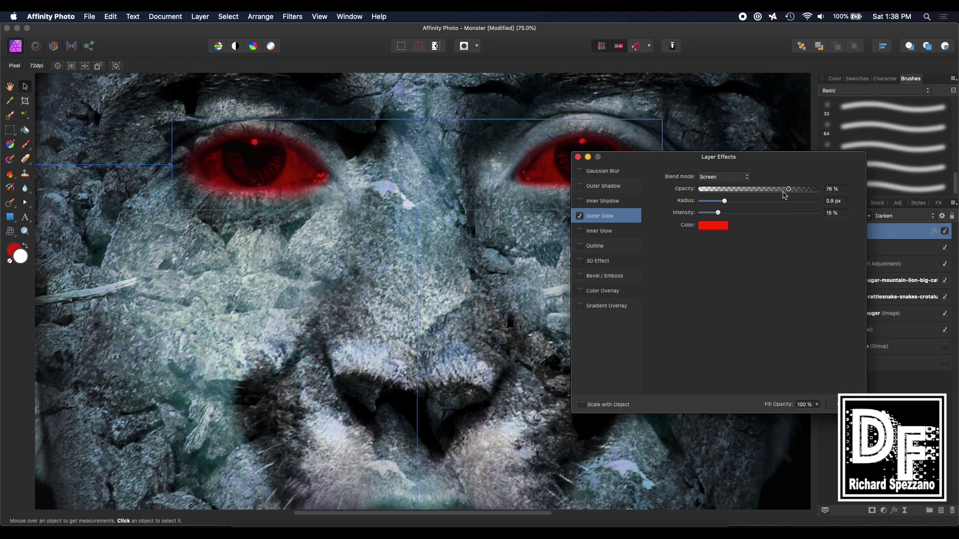
click(578, 157)
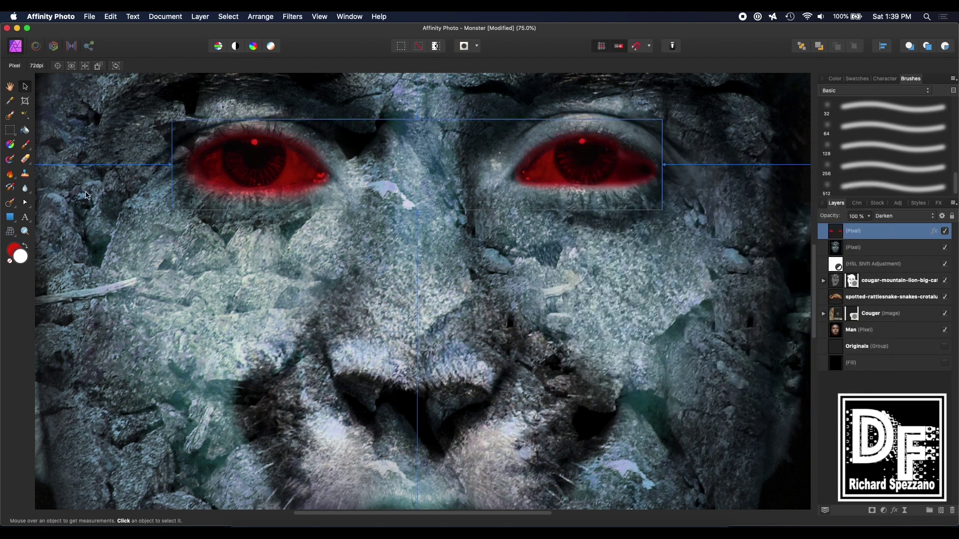
Step: Add an empty pixel layer on top and paint soft red over and below both eyes, undoing the unwanted strokes
key(super+0)
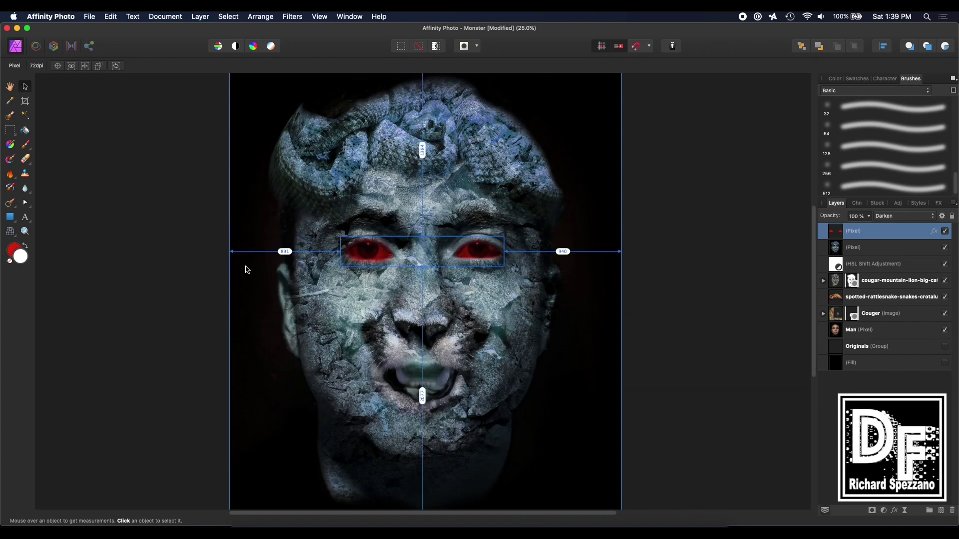
click(82, 125)
click(667, 253)
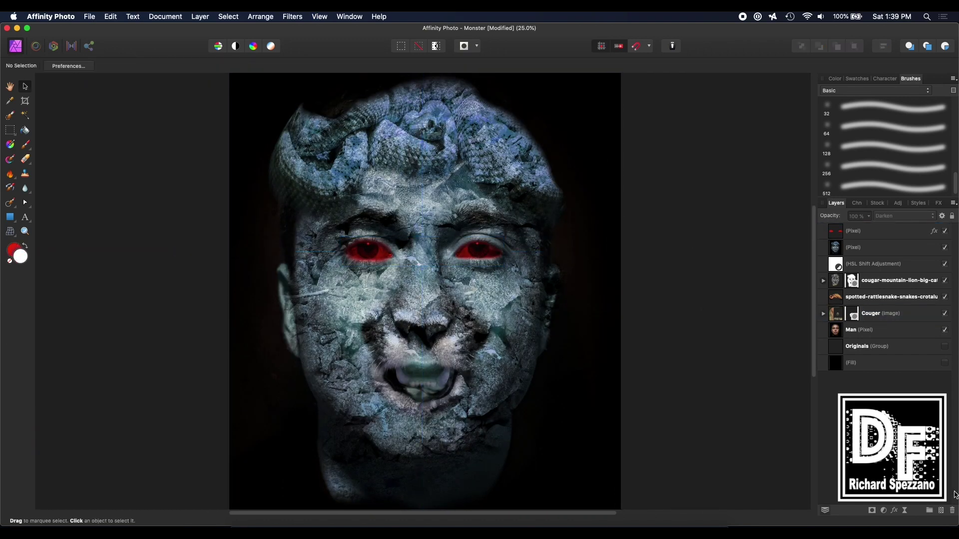
click(942, 511)
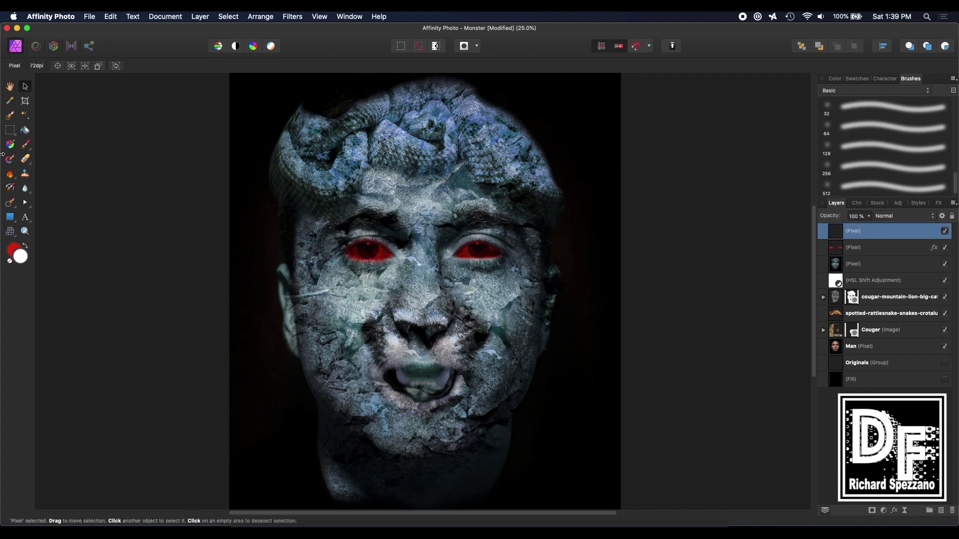
click(25, 146)
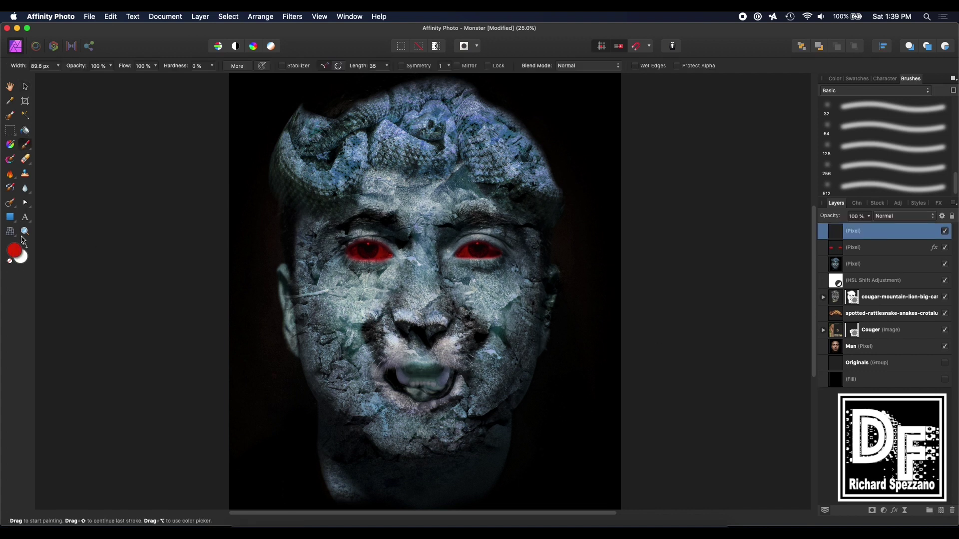
mouse_move(339, 279)
mouse_down()
mouse_move(365, 262)
mouse_move(376, 268)
mouse_move(354, 270)
mouse_up()
mouse_move(432, 269)
mouse_down()
mouse_move(507, 259)
mouse_move(459, 269)
mouse_move(495, 265)
mouse_move(460, 265)
mouse_up()
key(super+z)
click(461, 268)
key(super+z)
Step: Compare Darken and Multiply on the new red layer around the eyes and set its blend mode to Multiply
click(26, 87)
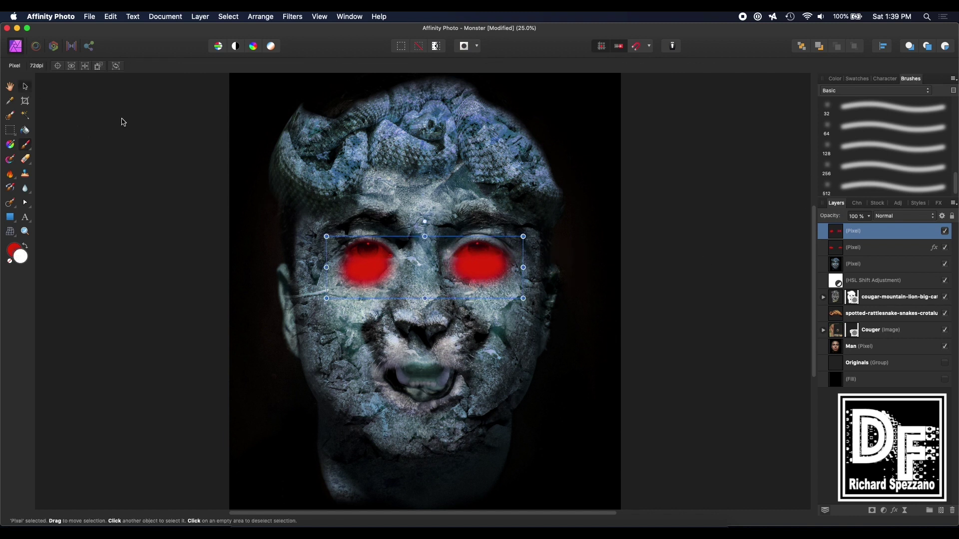
click(880, 218)
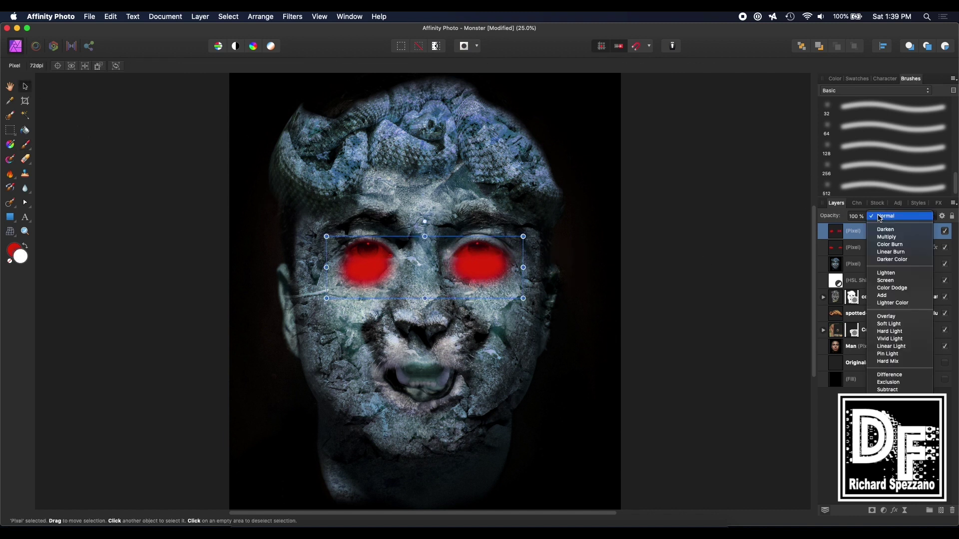
key(Down)
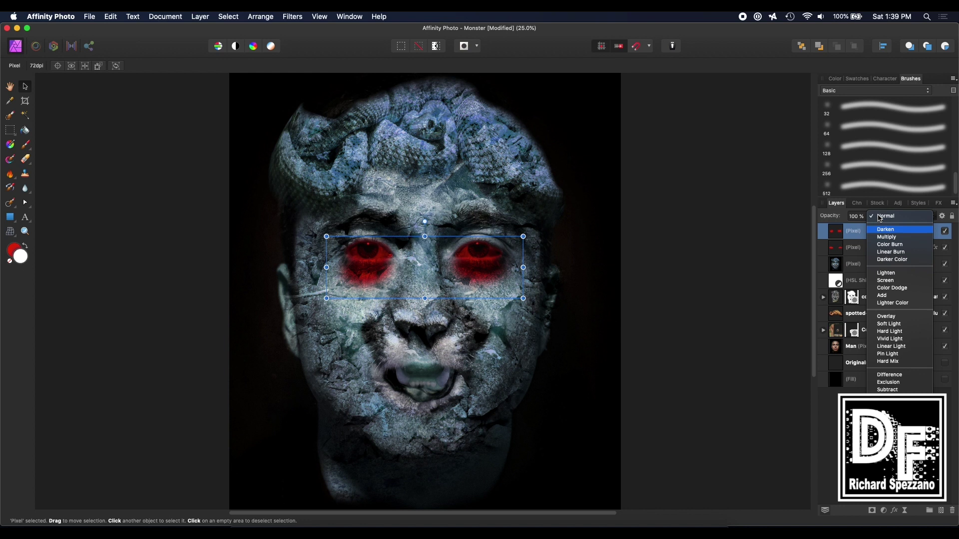
key(Down)
key(Up)
key(Up)
click(884, 237)
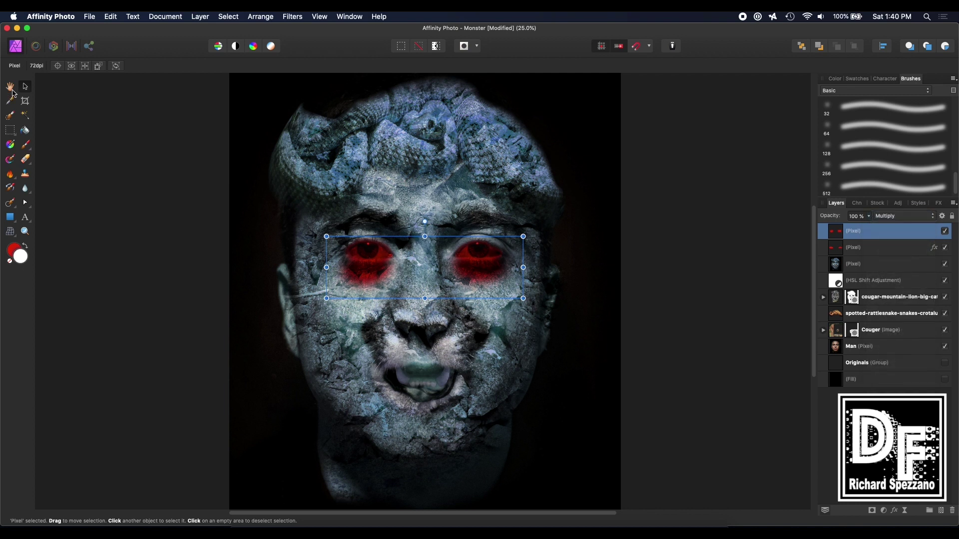
Step: Add another pixel layer above the red eye layers and paint the mouth and lips red with a soft brush
click(101, 244)
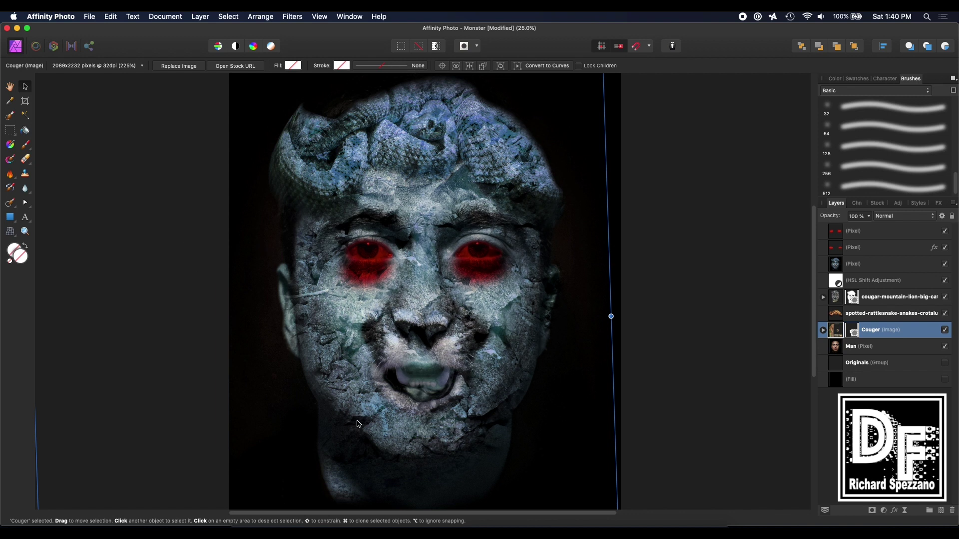
key(b)
click(856, 234)
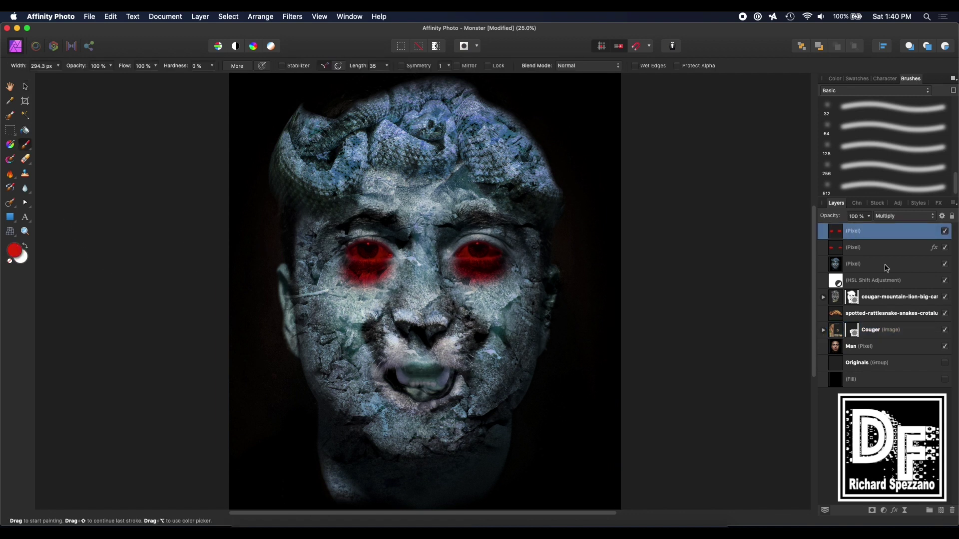
click(942, 510)
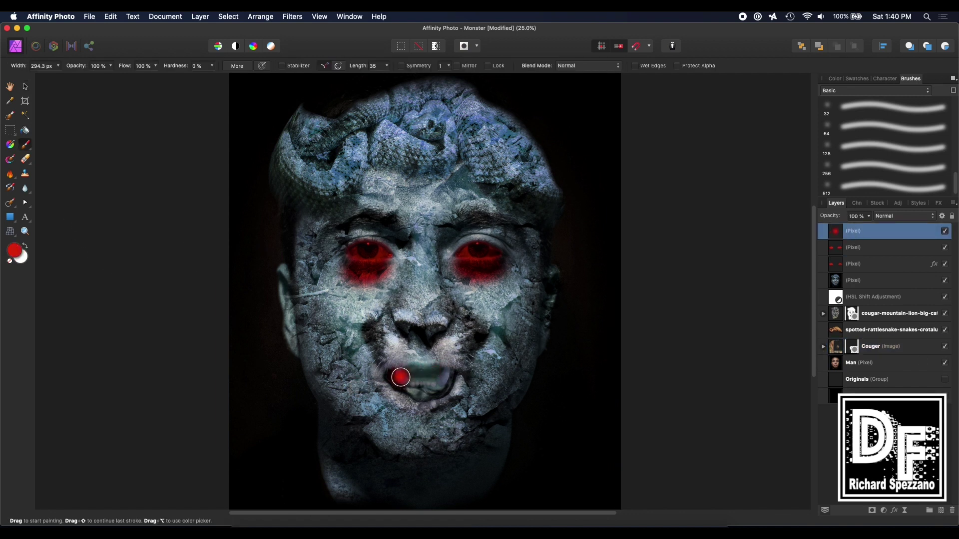
click(410, 373)
mouse_move(410, 373)
mouse_down()
mouse_move(437, 373)
mouse_move(447, 394)
mouse_move(465, 385)
mouse_move(420, 397)
mouse_move(388, 372)
mouse_up()
Step: Set the blend mode of the red mouth layer to Darken
click(25, 87)
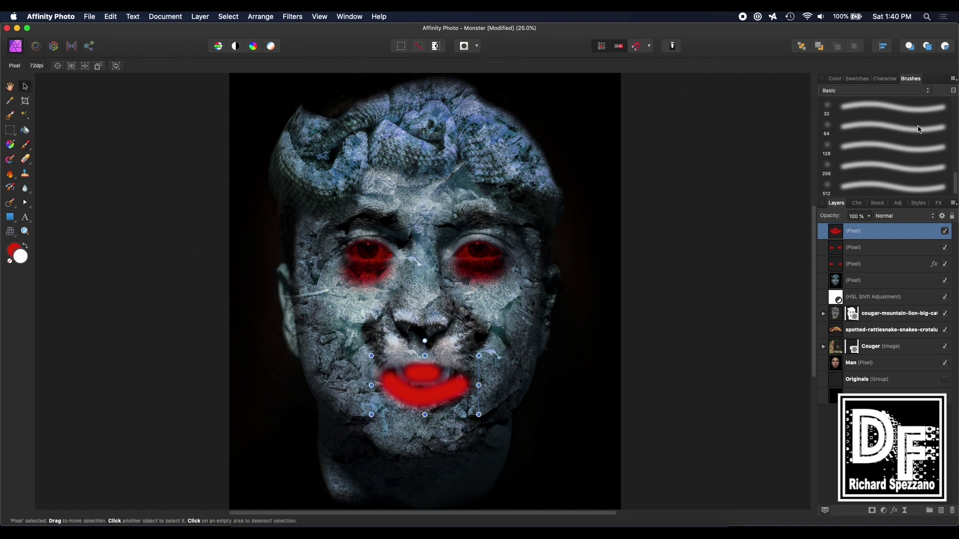
click(883, 218)
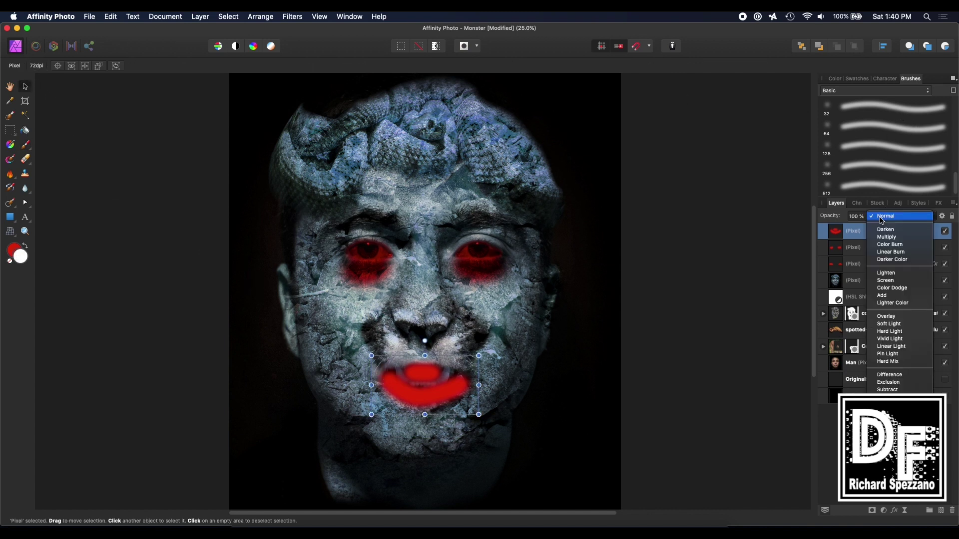
key(Down)
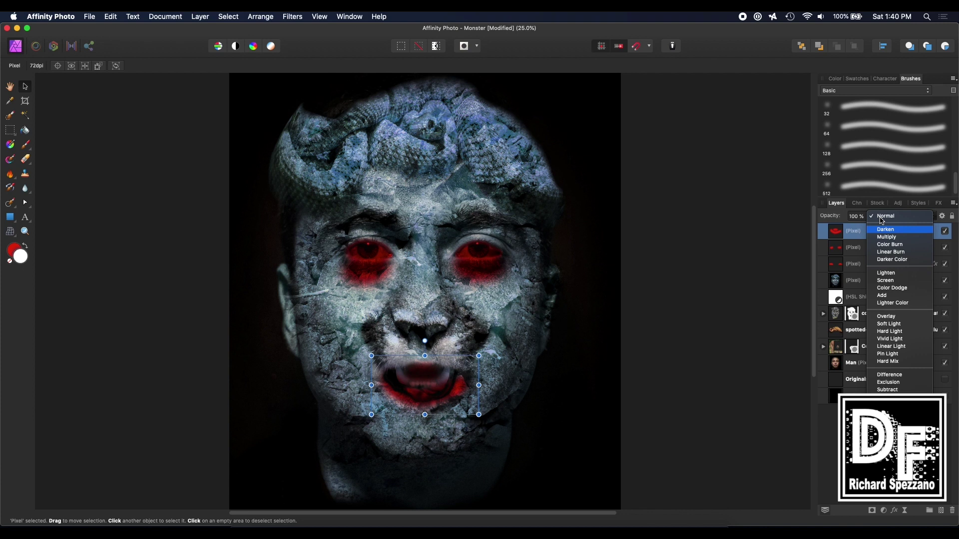
key(Return)
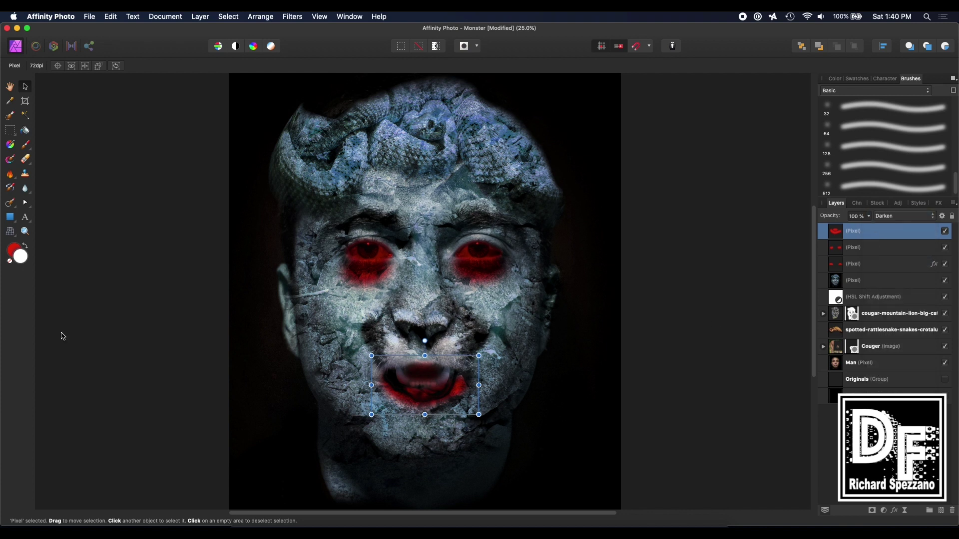
Step: Erase the red spill outside the mouth's corner and lower lip with a soft eraser about 156 px wide
click(25, 231)
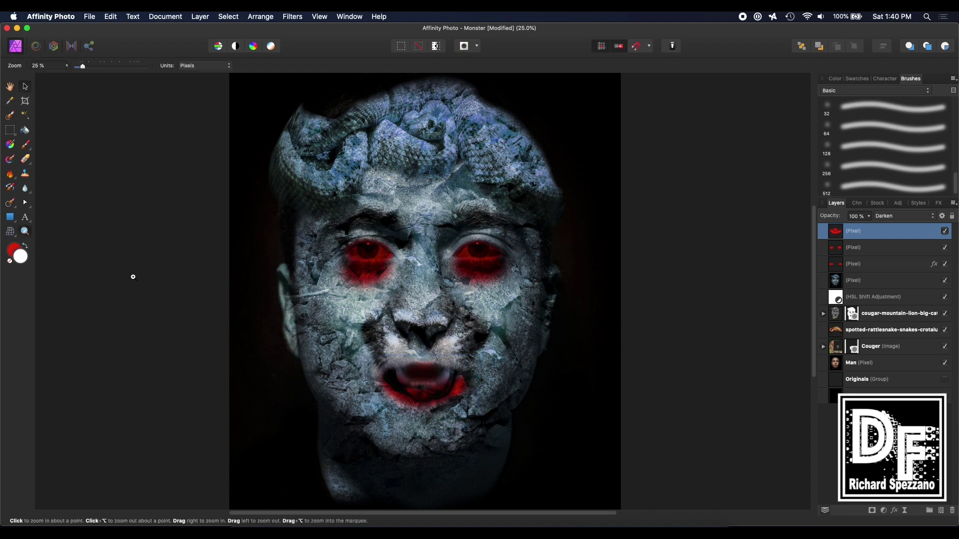
click(472, 393)
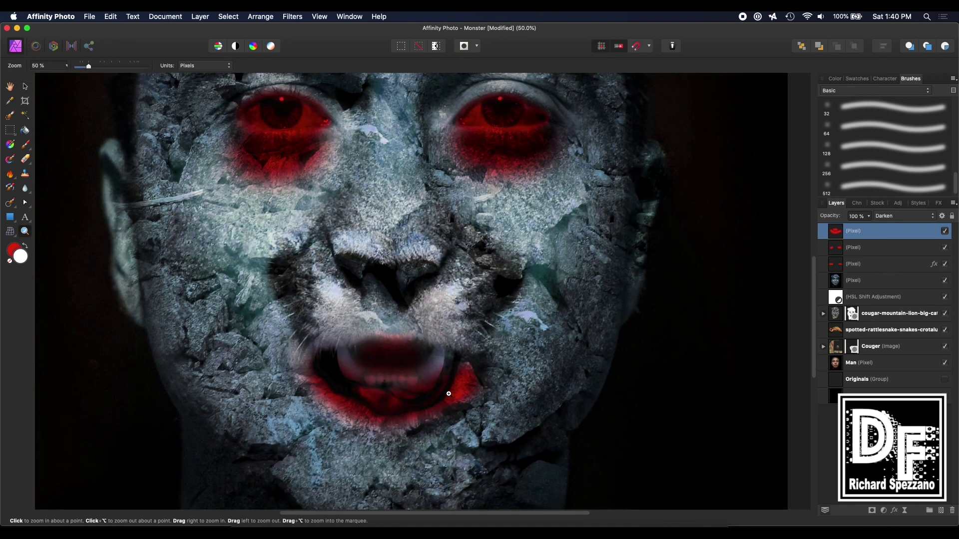
click(25, 146)
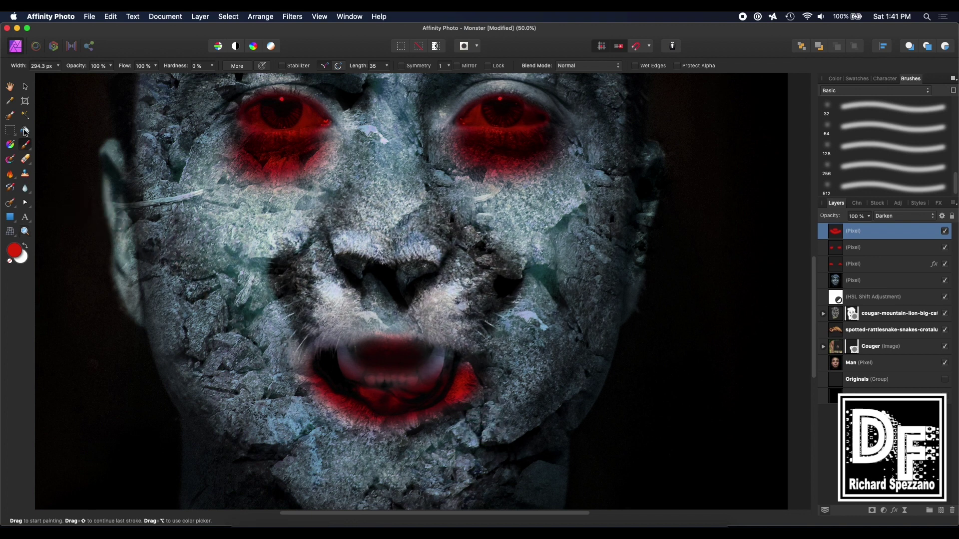
click(26, 161)
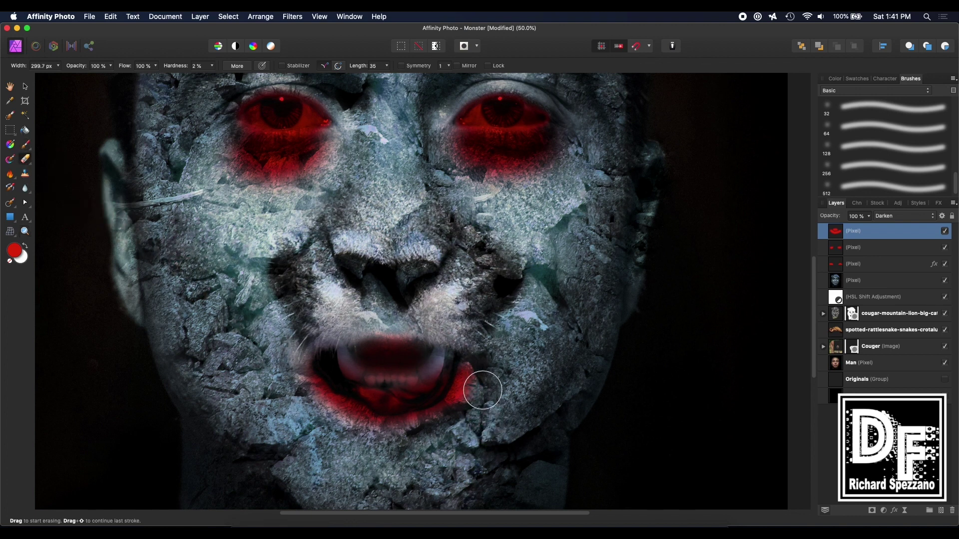
key(bracketleft)
key(bracketleft)
drag(482, 373, 427, 434)
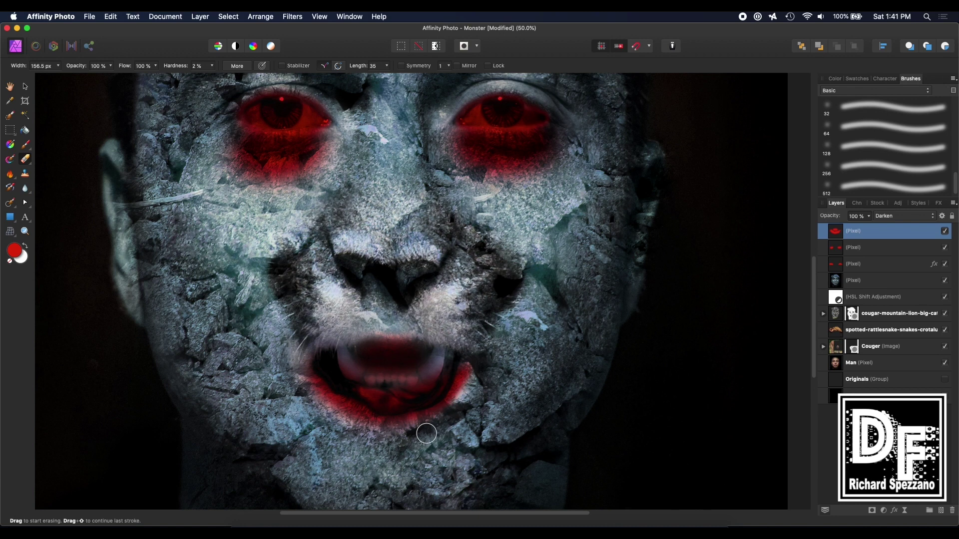
Step: Fill in the missing red along the lip edges and mouth corners with a soft brush about 130 px wide
click(24, 146)
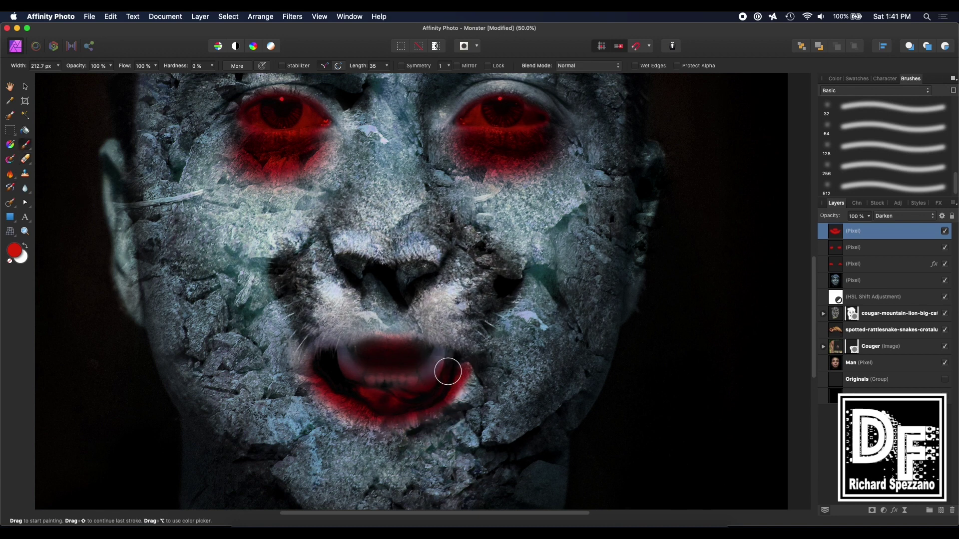
key(bracketleft)
key(bracketleft)
key(bracketleft)
mouse_move(462, 368)
mouse_down()
mouse_move(449, 399)
mouse_move(394, 419)
mouse_move(338, 402)
mouse_move(315, 381)
mouse_move(314, 360)
mouse_up()
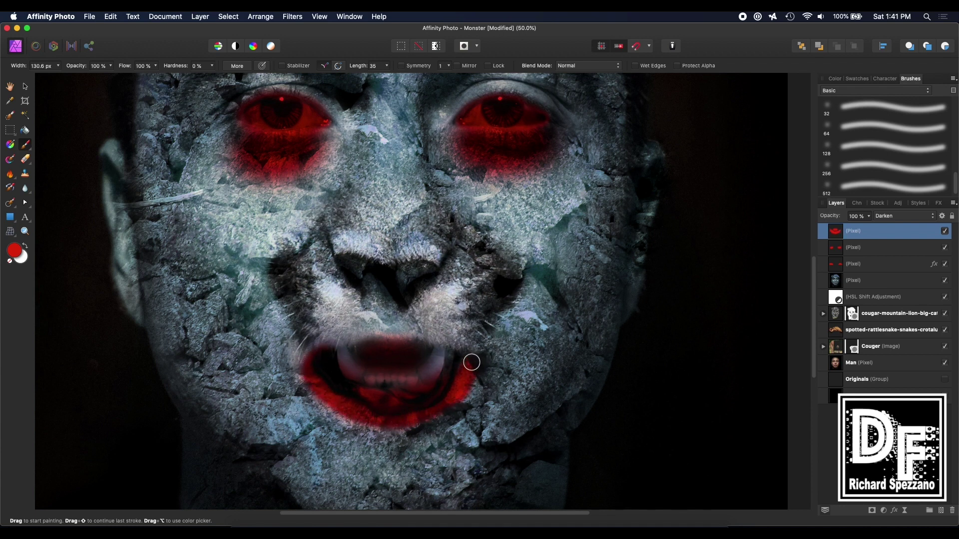
Step: Merge all visible layers into a new pixel layer above the red mouth layer
click(10, 87)
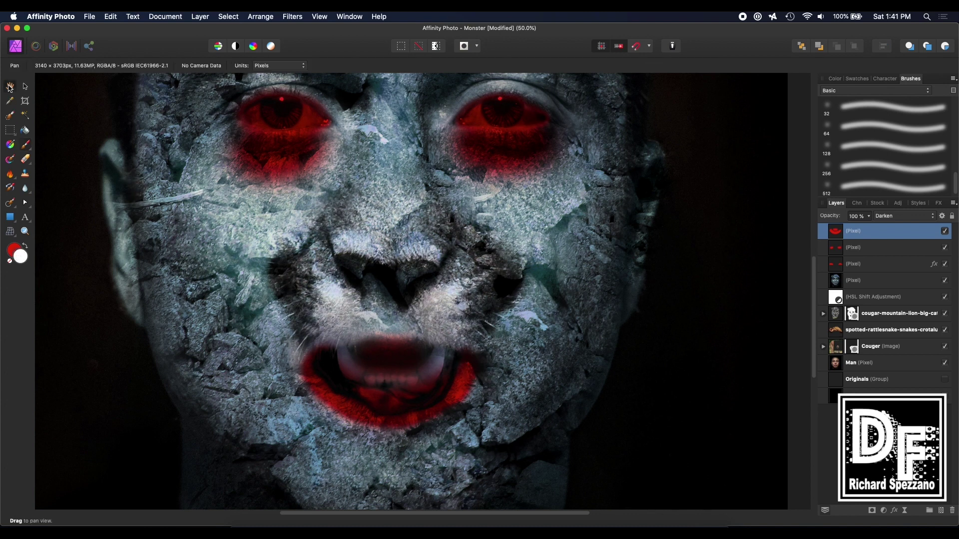
double_click(10, 89)
click(27, 88)
click(91, 133)
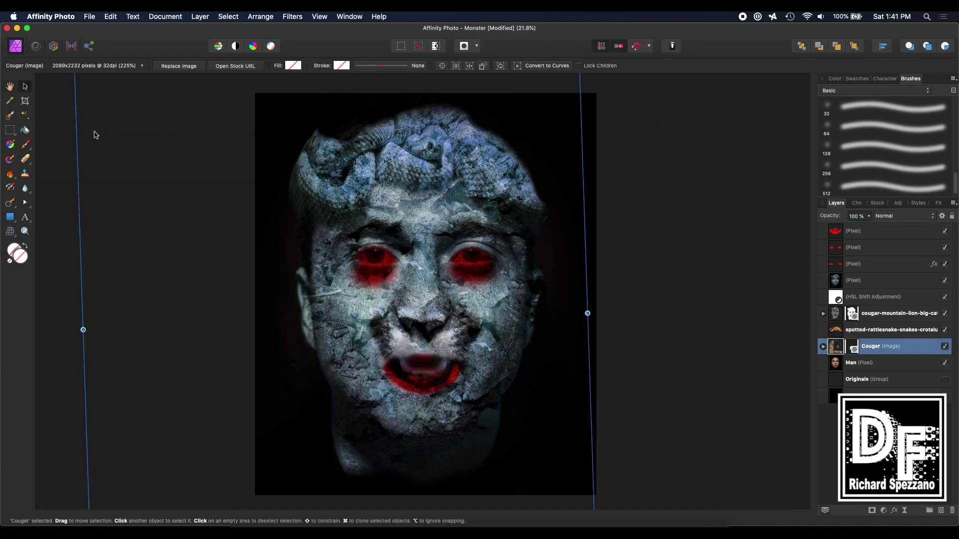
click(630, 175)
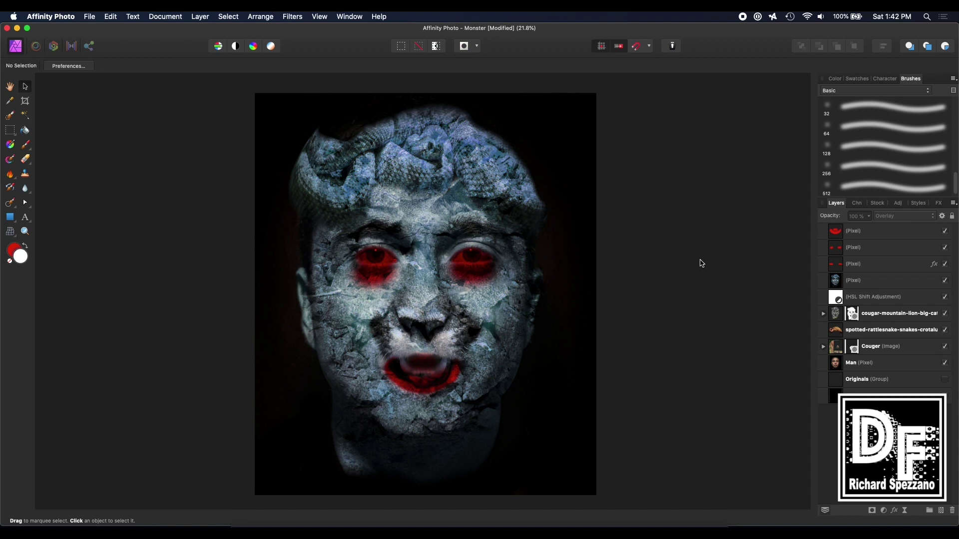
click(884, 230)
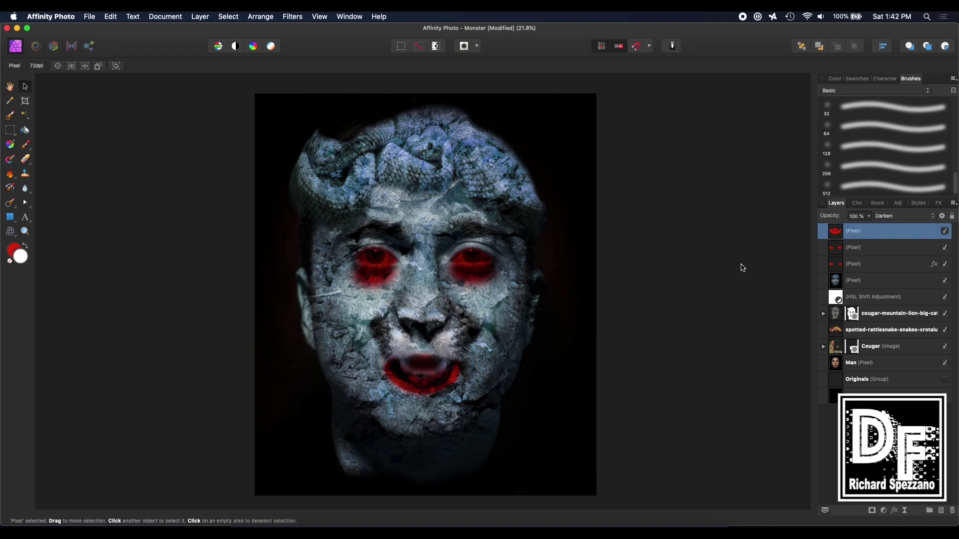
scroll(733, 262, up, 5)
scroll(714, 258, down, 2)
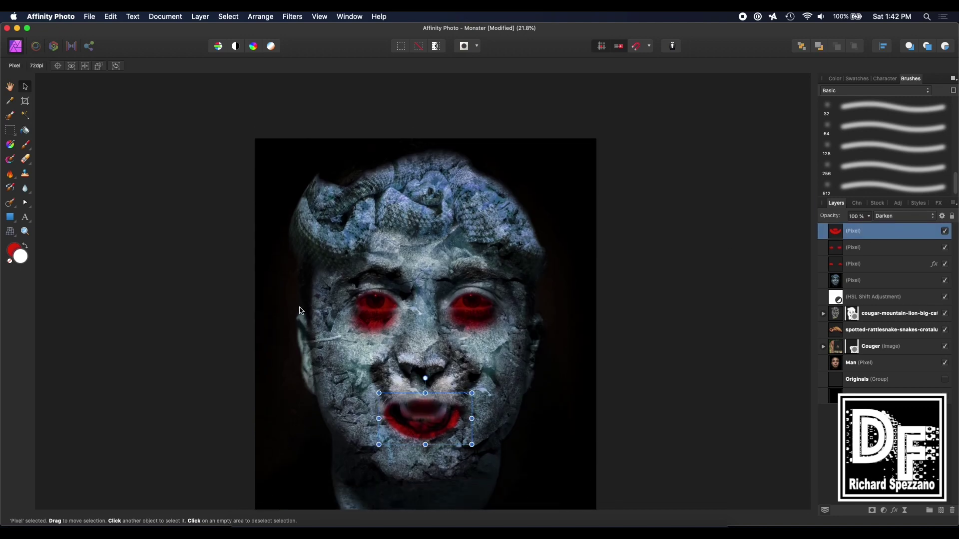
click(165, 17)
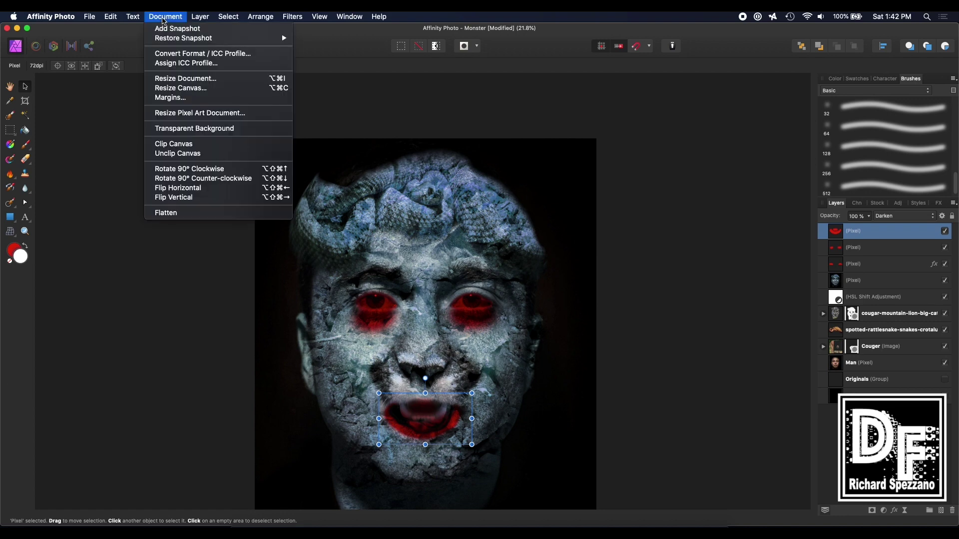
mouse_move(199, 17)
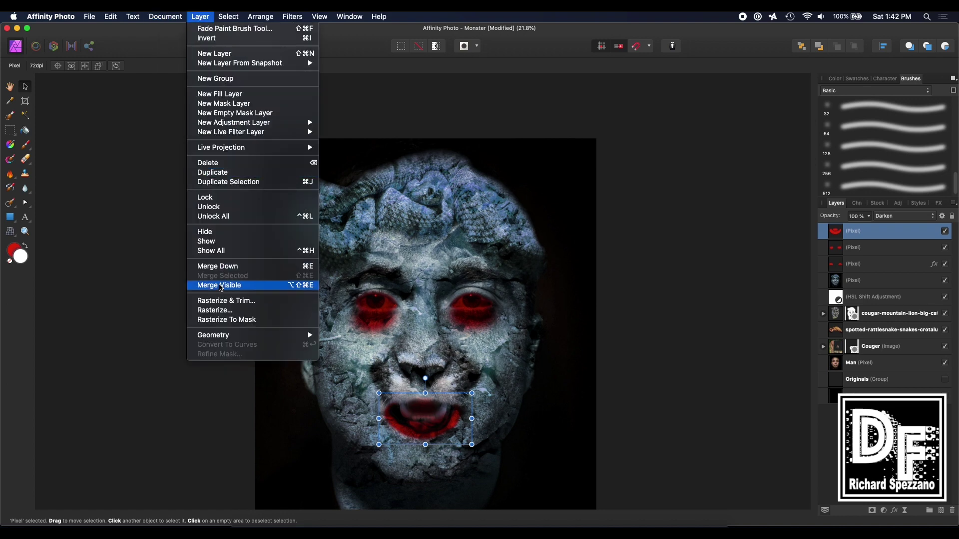
click(224, 285)
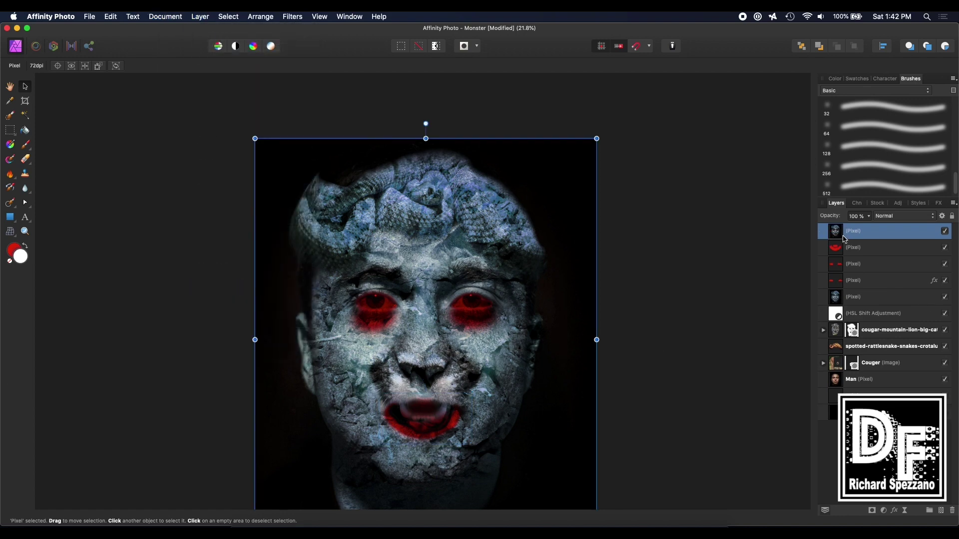
Step: Add a live Add Noise filter to the merged layer with 22% monochromatic Gaussian noise
click(905, 512)
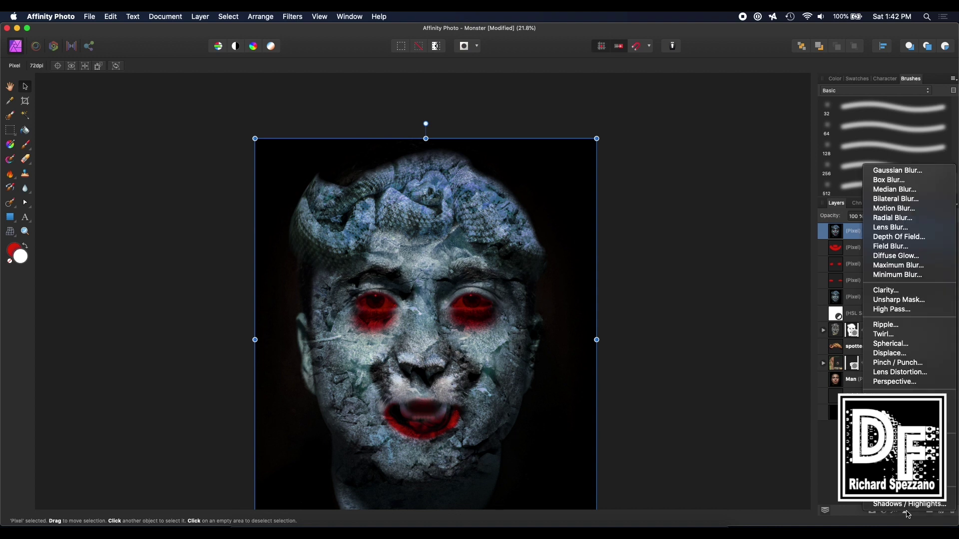
click(949, 403)
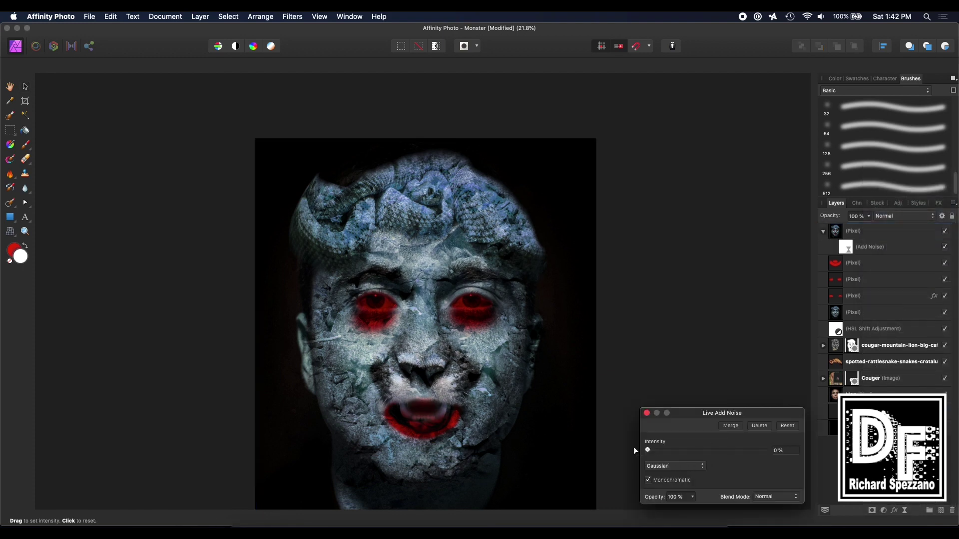
key(super+plus)
key(super+plus)
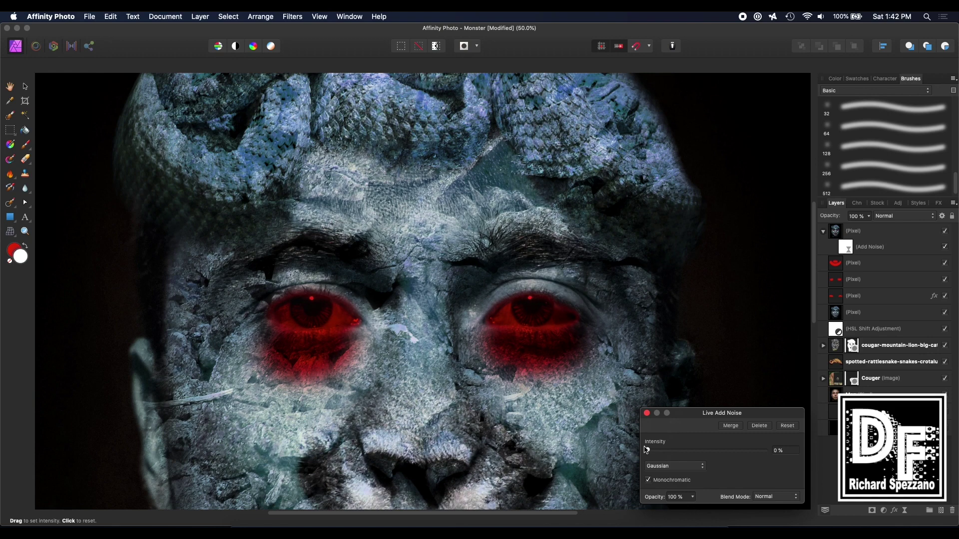
drag(647, 450, 673, 456)
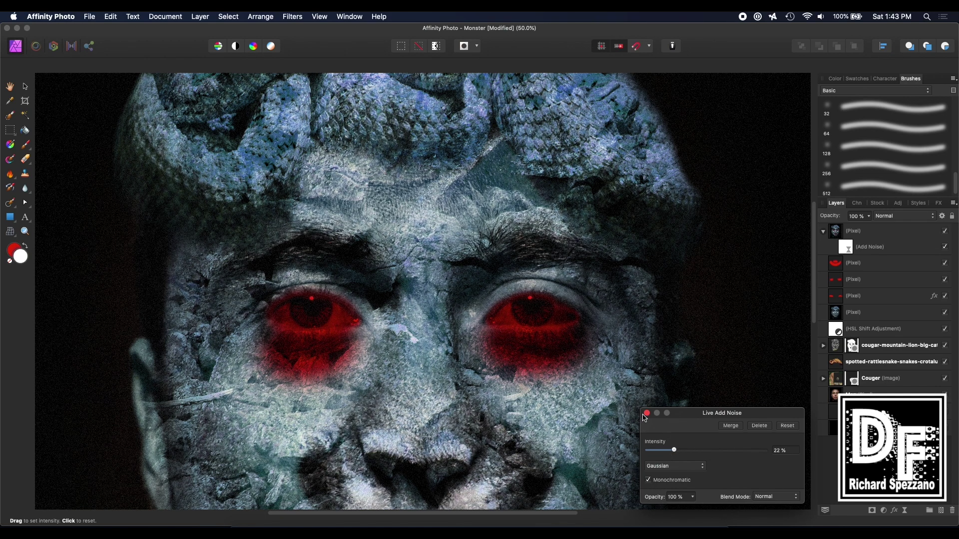